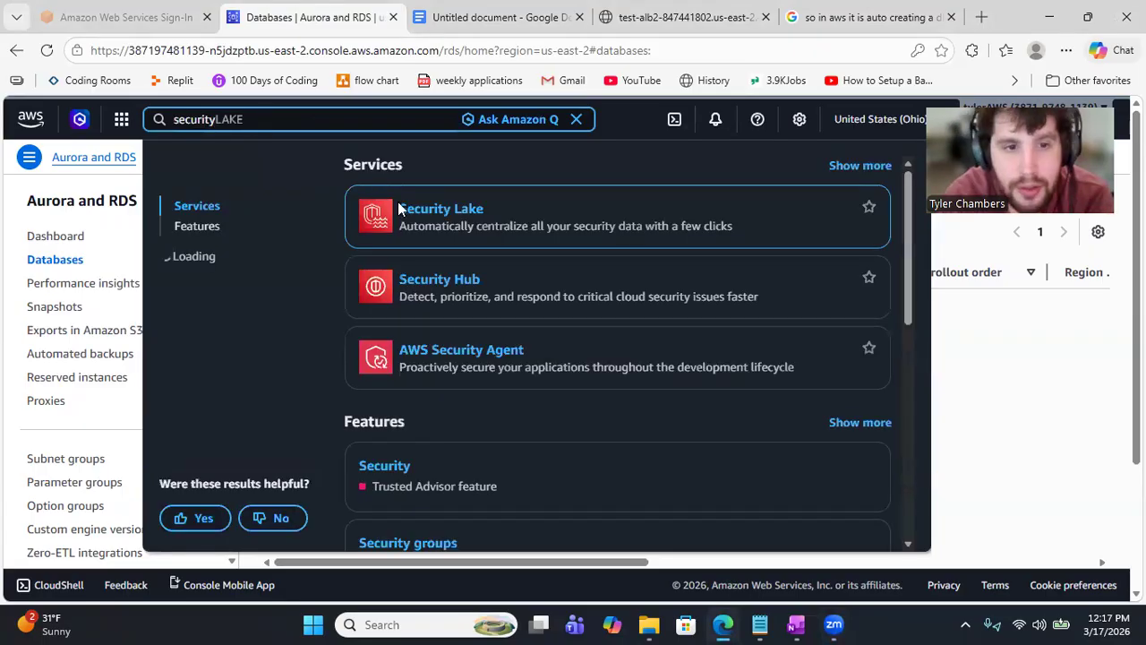
# Step: Replace the 'securityLAKE' search text with 'vpc' in the console search bar
pyautogui.press('BackSpace')
pyautogui.press('BackSpace')
pyautogui.press('BackSpace')
pyautogui.press('BackSpace')
pyautogui.press('BackSpace')
pyautogui.press('BackSpace')
pyautogui.press('BackSpace')
pyautogui.press('BackSpace')
pyautogui.press('BackSpace')
pyautogui.press('BackSpace')
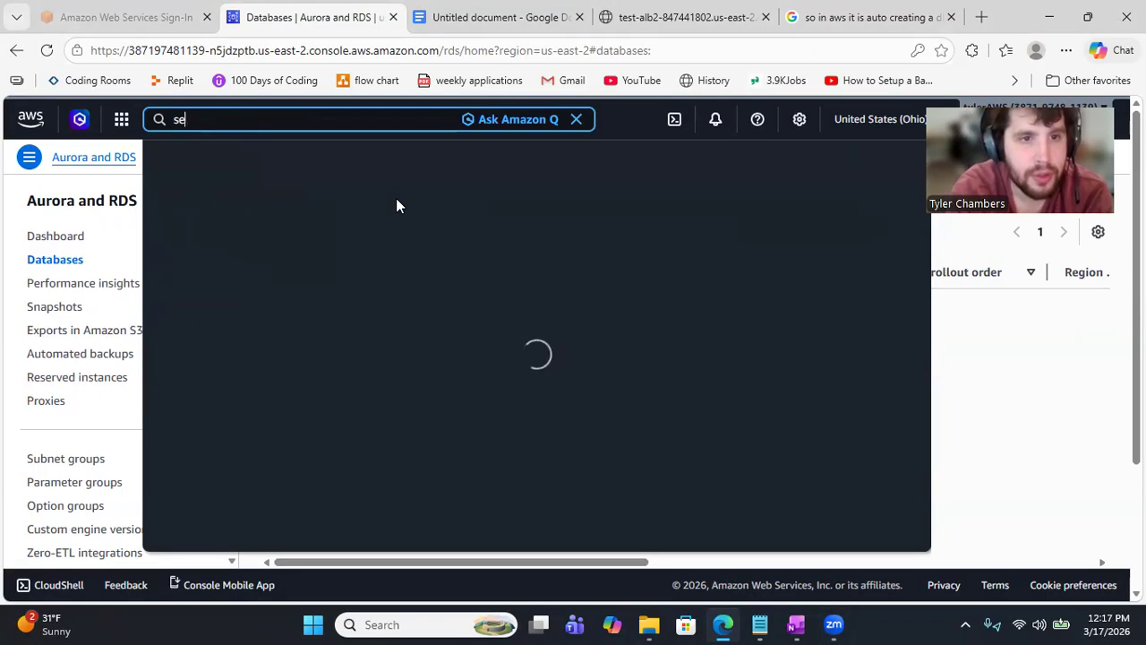
pyautogui.press('BackSpace')
pyautogui.press('BackSpace')
pyautogui.write('vpc')
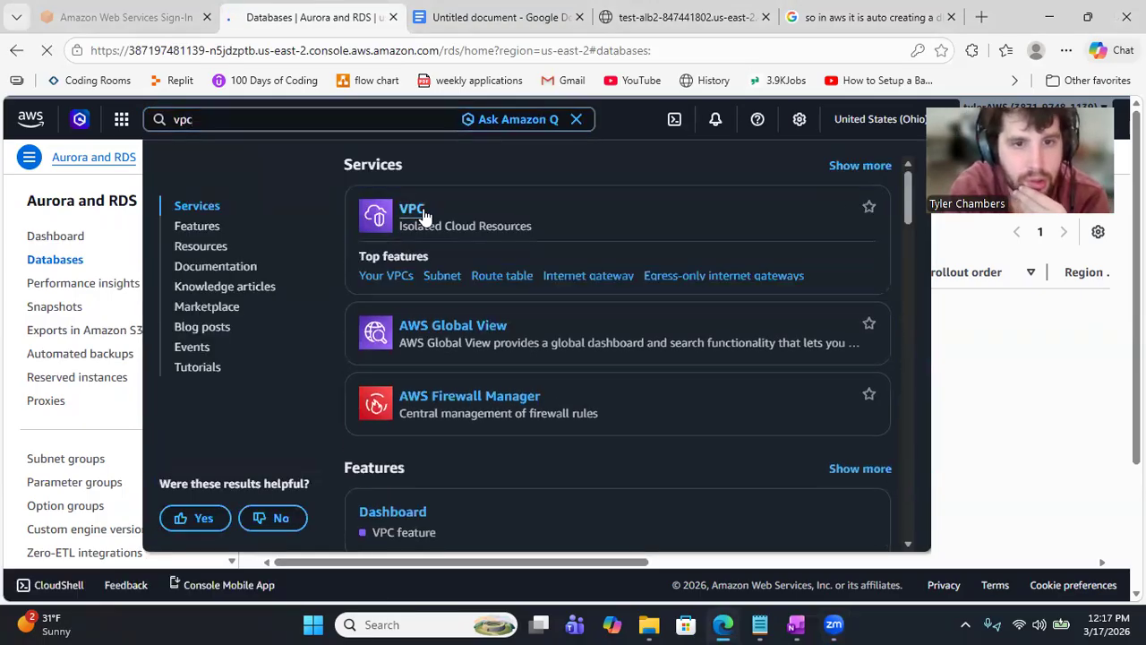
# Step: Open the VPC console from the results and go to its Security groups page
pyautogui.click(422, 215)
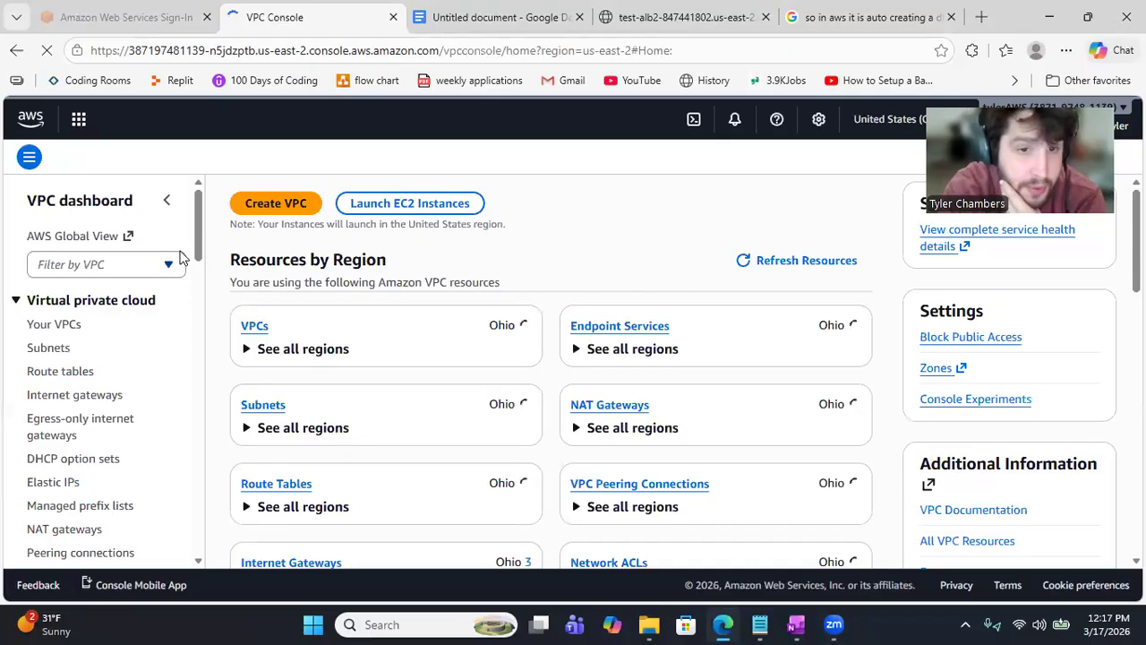
pyautogui.scroll(-3, 198, 269)
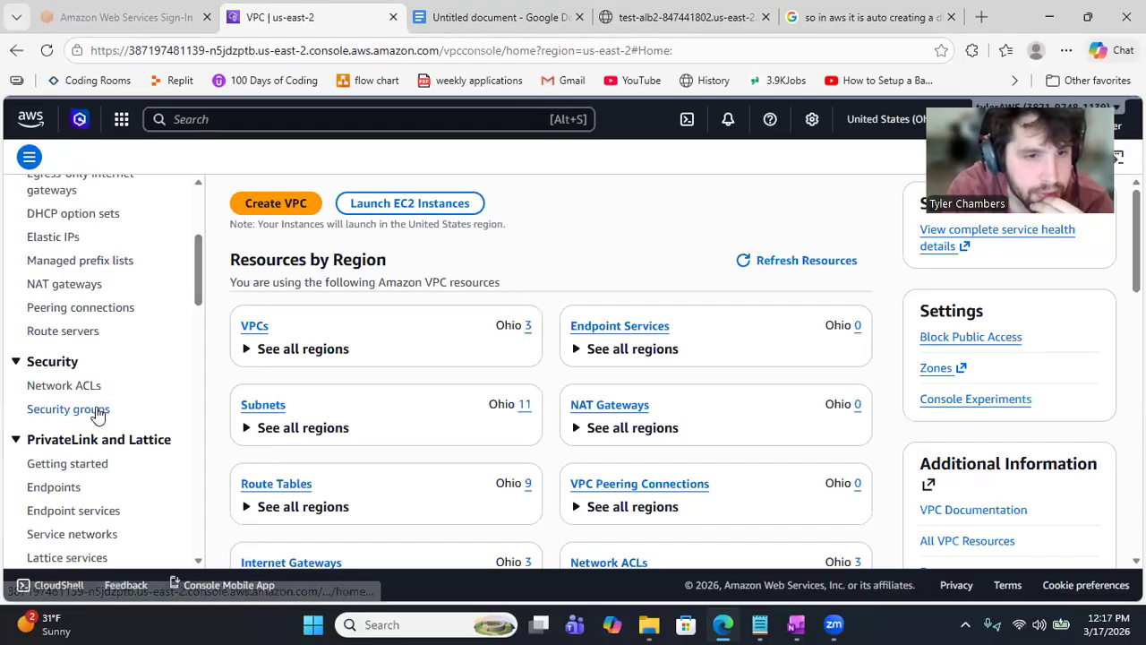
pyautogui.click(101, 408)
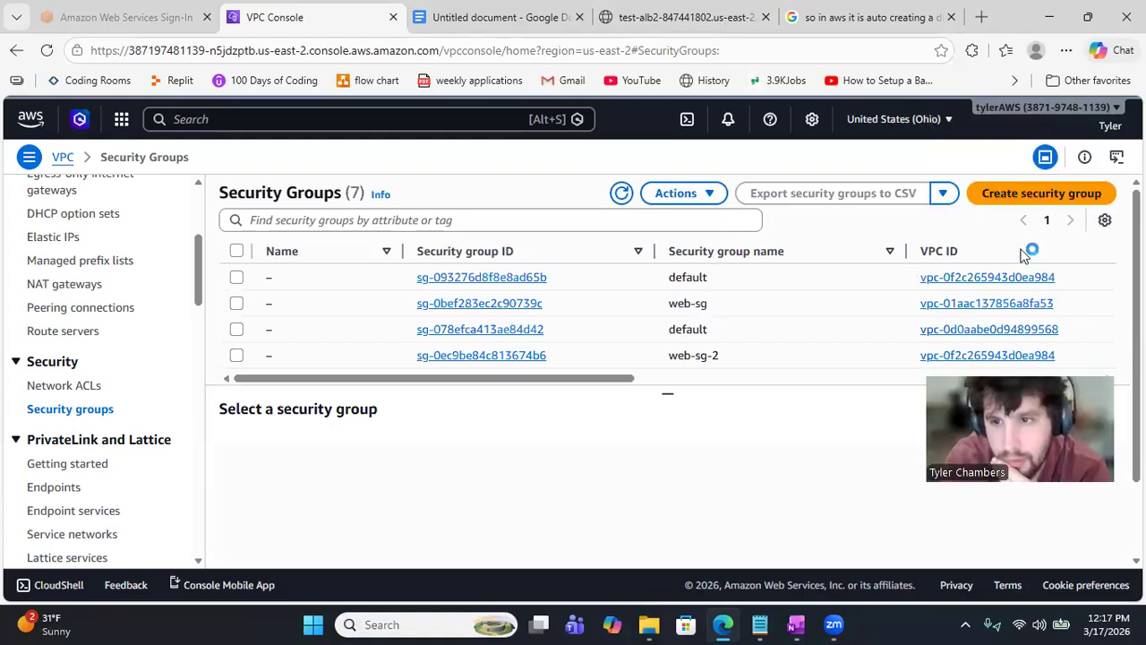
# Step: Start a new security group named db-sg in test-vpc-2-vpc
pyautogui.click(1037, 195)
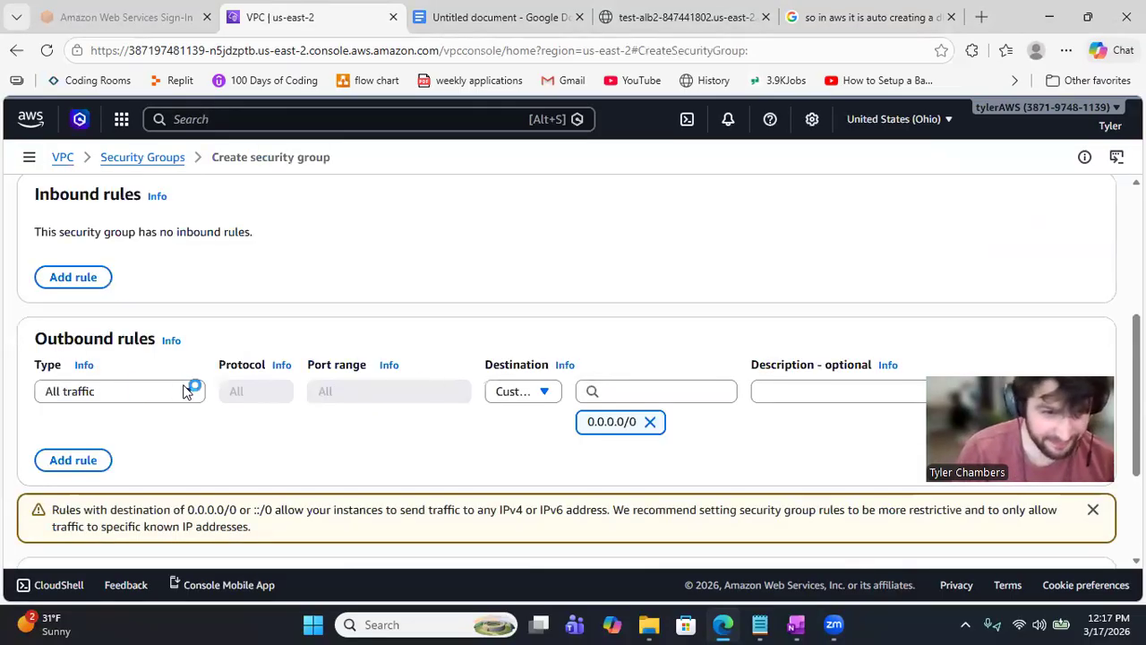
pyautogui.moveTo(1137, 358); pyautogui.dragTo(1136, 239)
pyautogui.click(248, 289)
pyautogui.write('db-s')
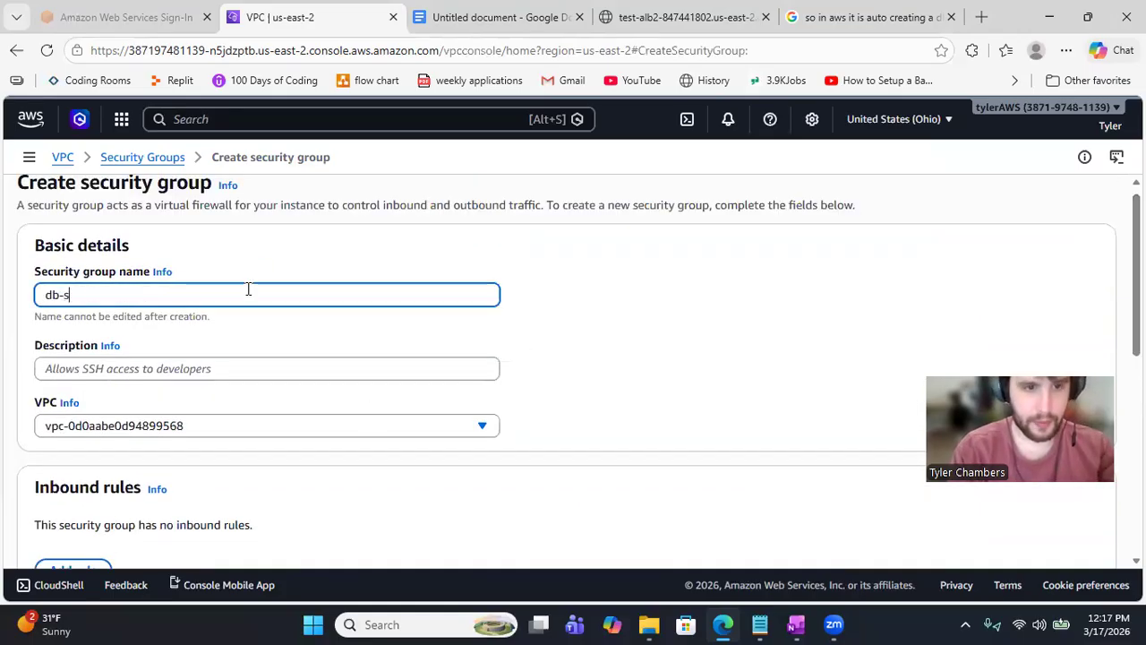
pyautogui.write('g')
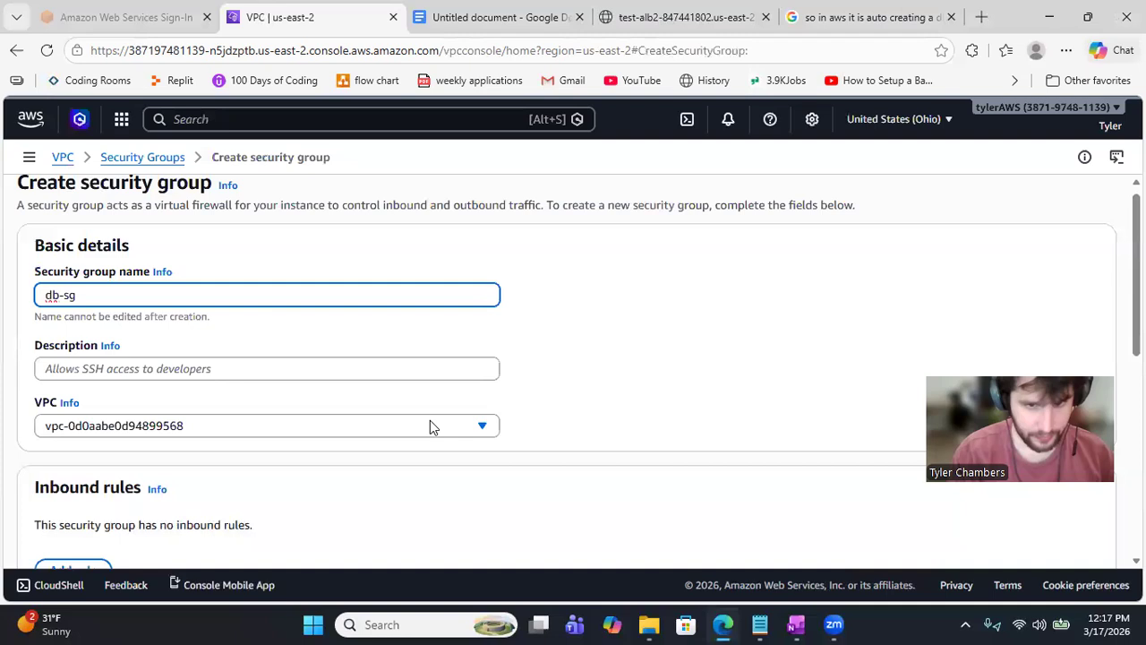
pyautogui.click(484, 426)
pyautogui.click(409, 309)
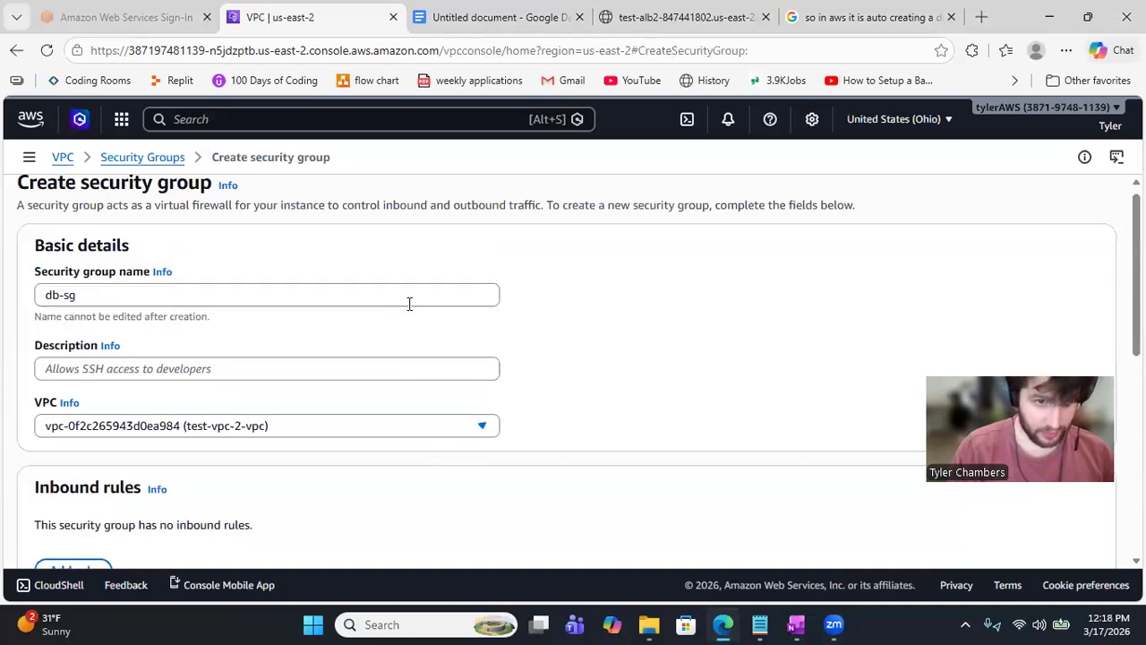
# Step: Add an inbound MYSQL/Aurora rule on port 3306
pyautogui.scroll(-3, 517, 410)
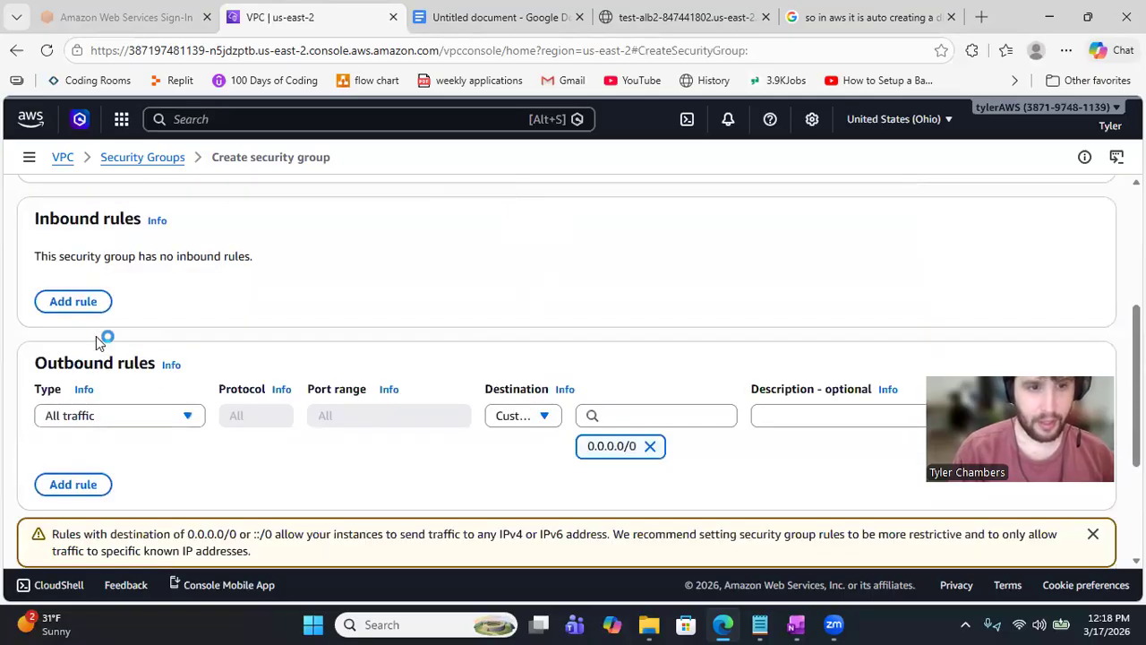
pyautogui.click(79, 302)
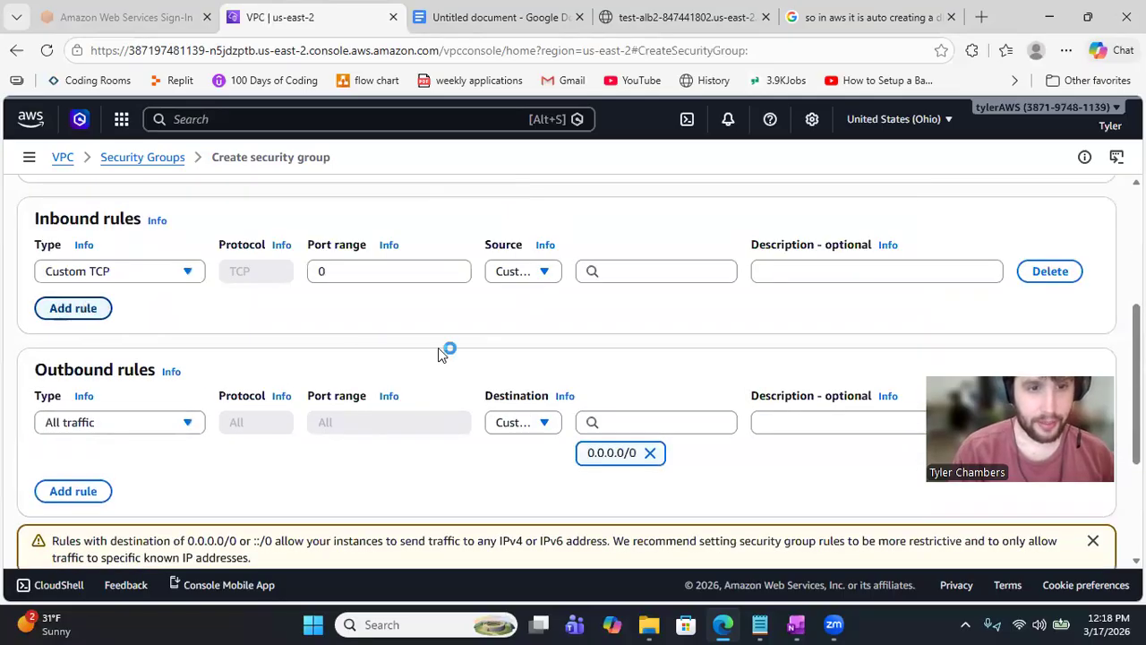
pyautogui.click(190, 274)
pyautogui.moveTo(199, 344); pyautogui.dragTo(201, 460)
pyautogui.click(110, 452)
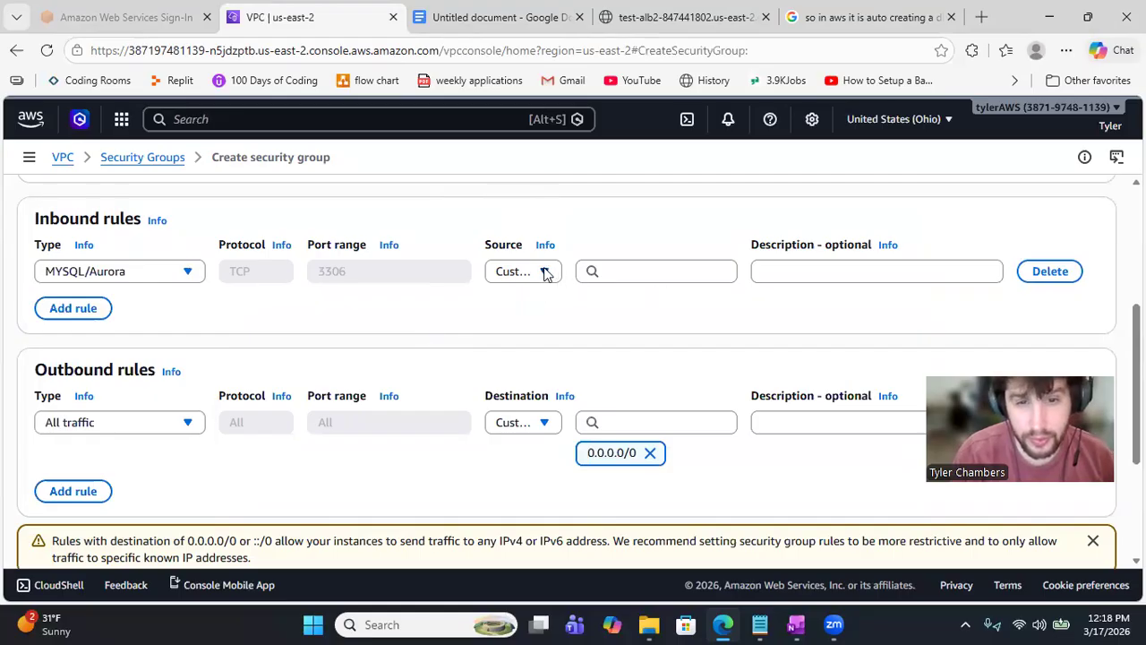
# Step: Set the rule's custom source to the web-sg-2 security group
pyautogui.click(546, 273)
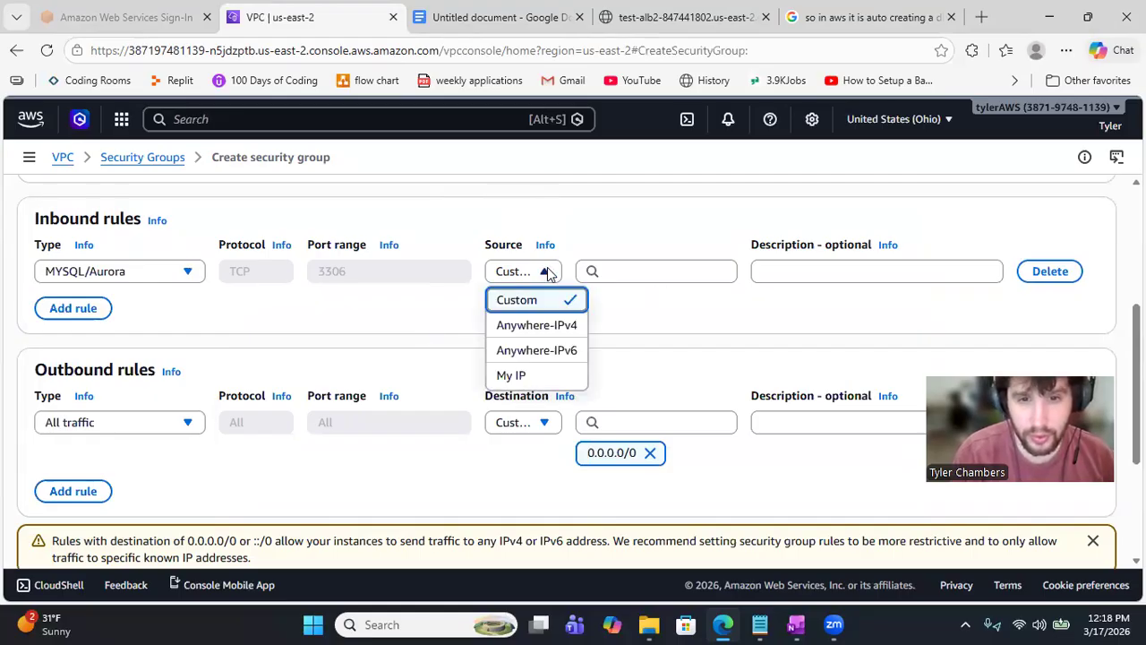
pyautogui.click(539, 299)
pyautogui.click(691, 270)
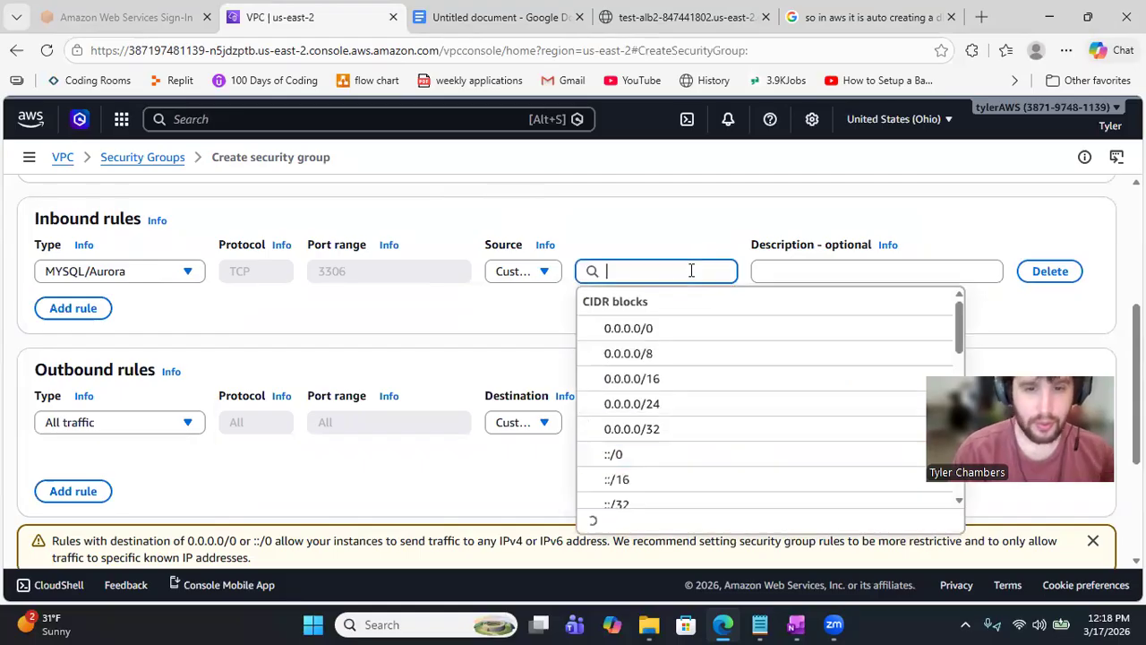
pyautogui.write('web')
pyautogui.press('Down')
pyautogui.press('Down')
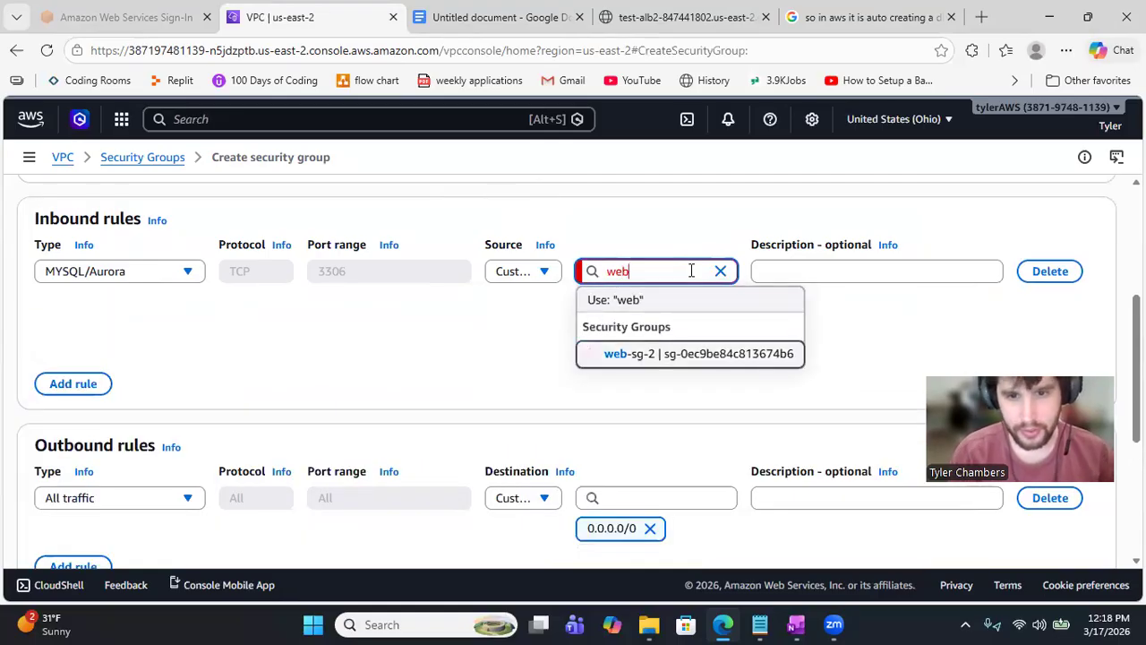
pyautogui.press('Return')
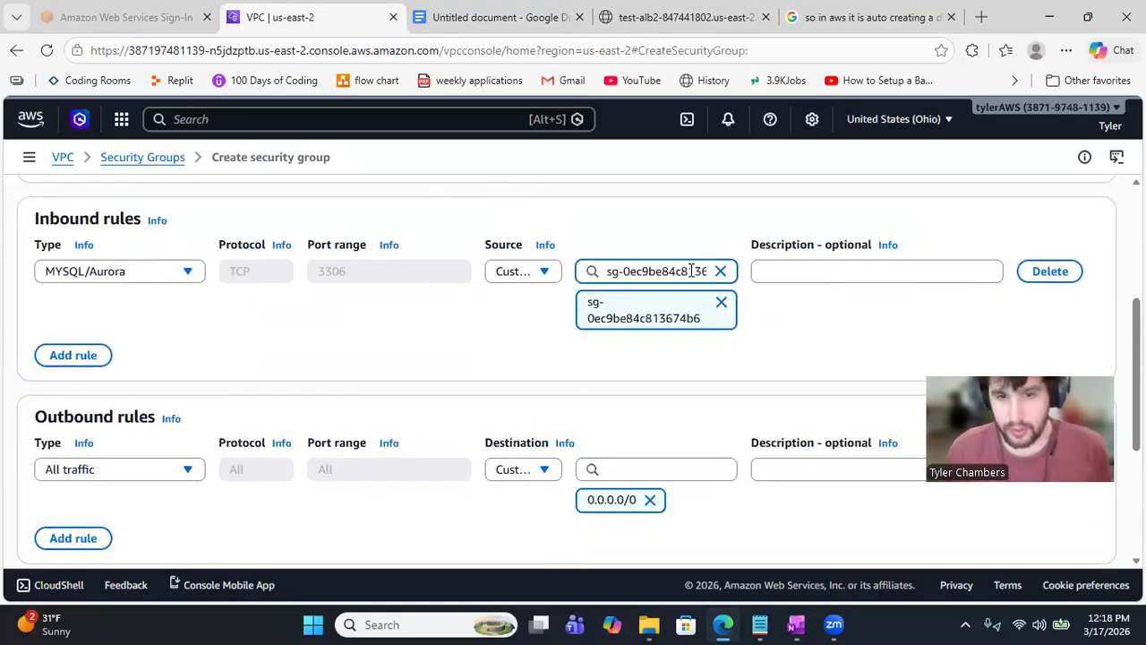
pyautogui.click(788, 332)
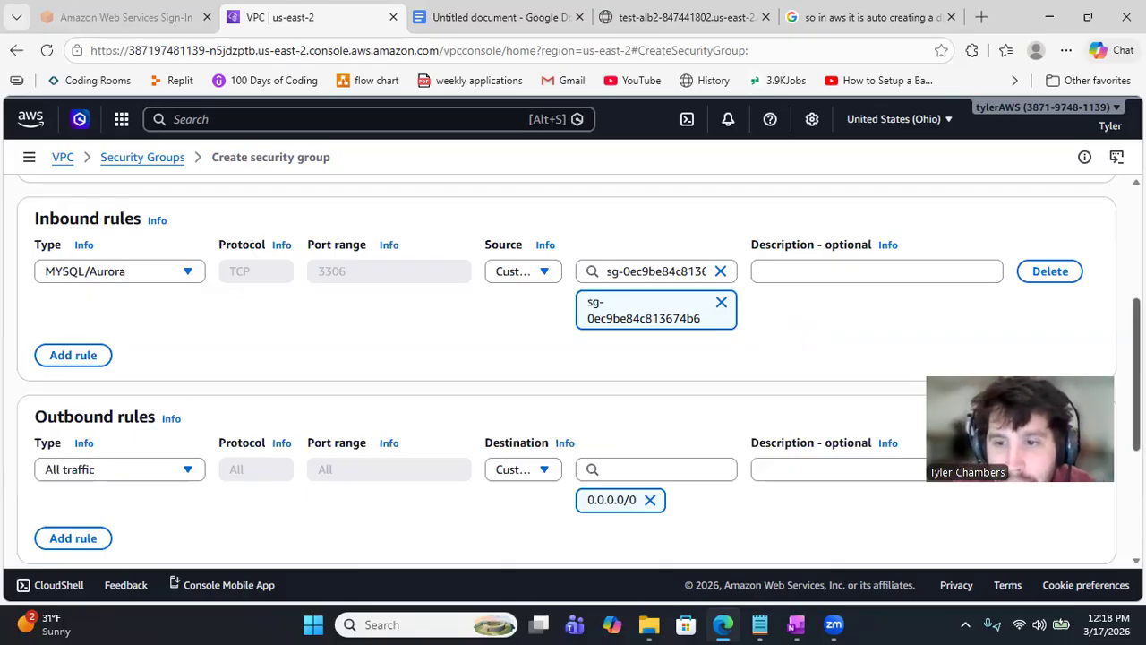
pyautogui.scroll(-1, 574, 372)
pyautogui.scroll(-2, 573, 372)
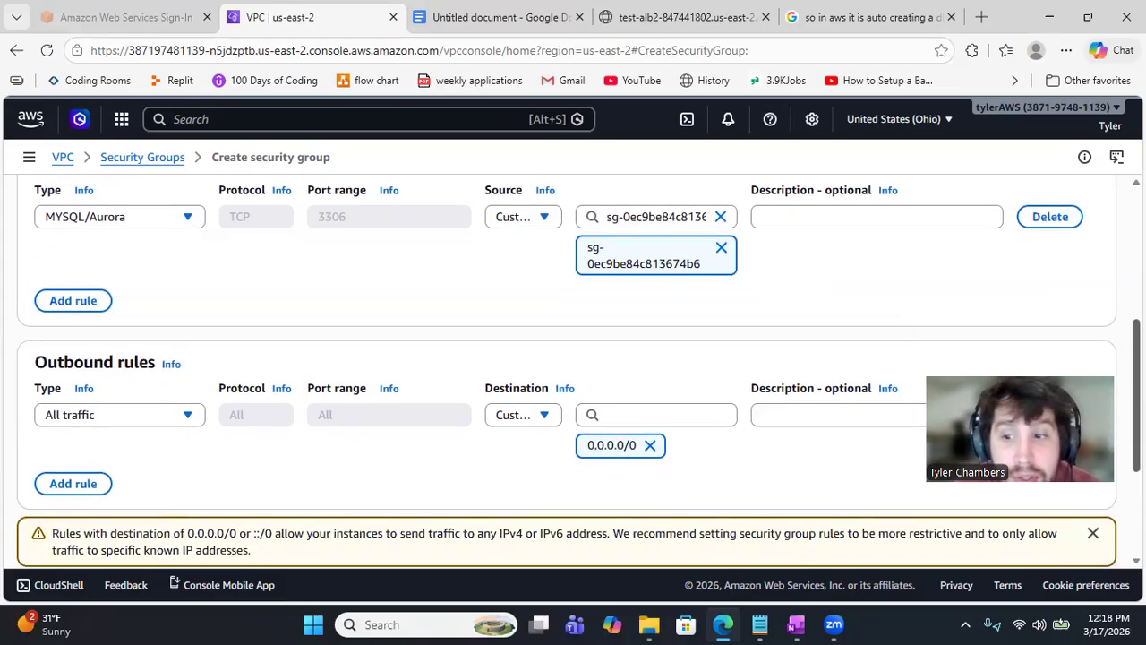
pyautogui.scroll(4, 573, 372)
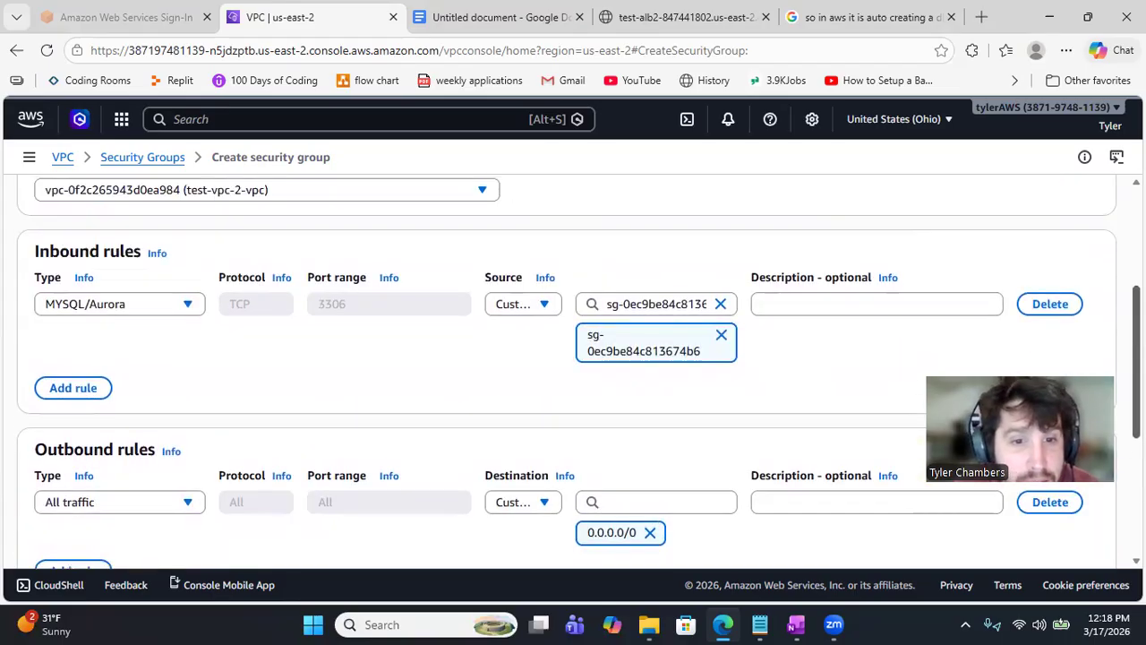
pyautogui.scroll(-5, 573, 371)
pyautogui.scroll(-2, 573, 371)
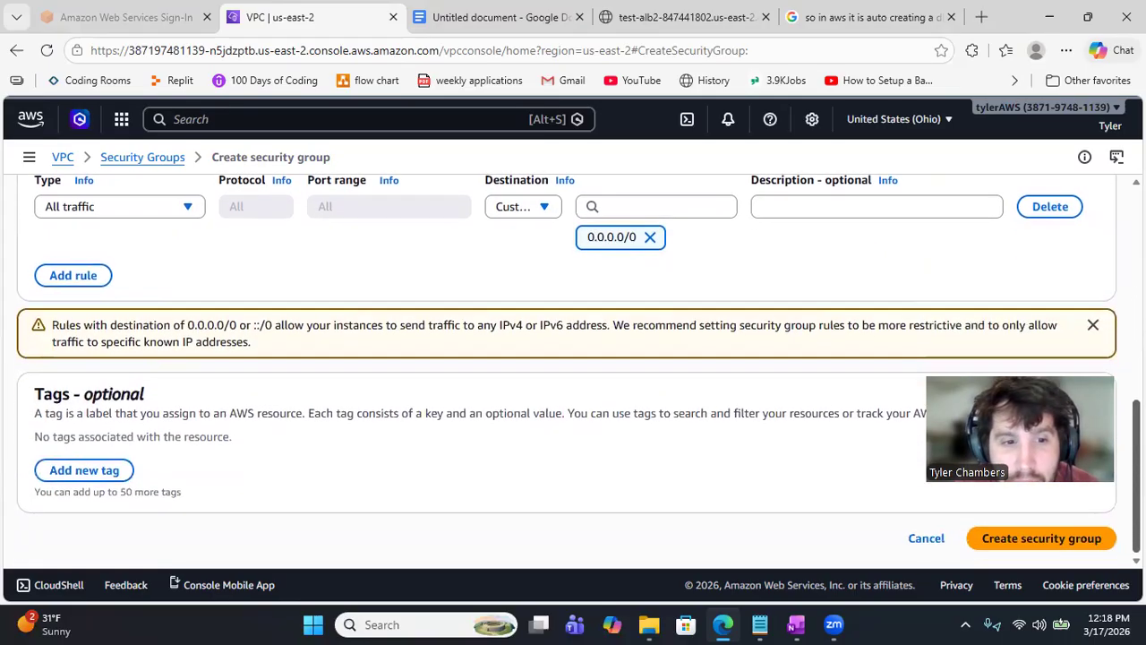
# Step: Create db-sg with description 'db test', then return to the enlarged security groups list
pyautogui.click(1046, 545)
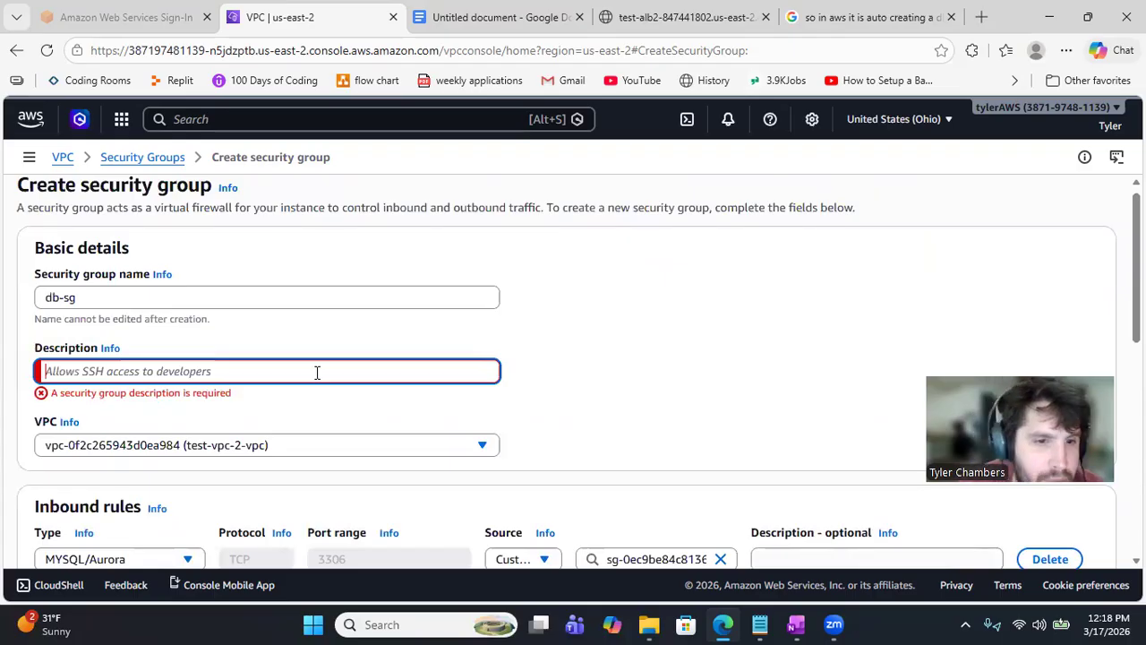
pyautogui.write('db test')
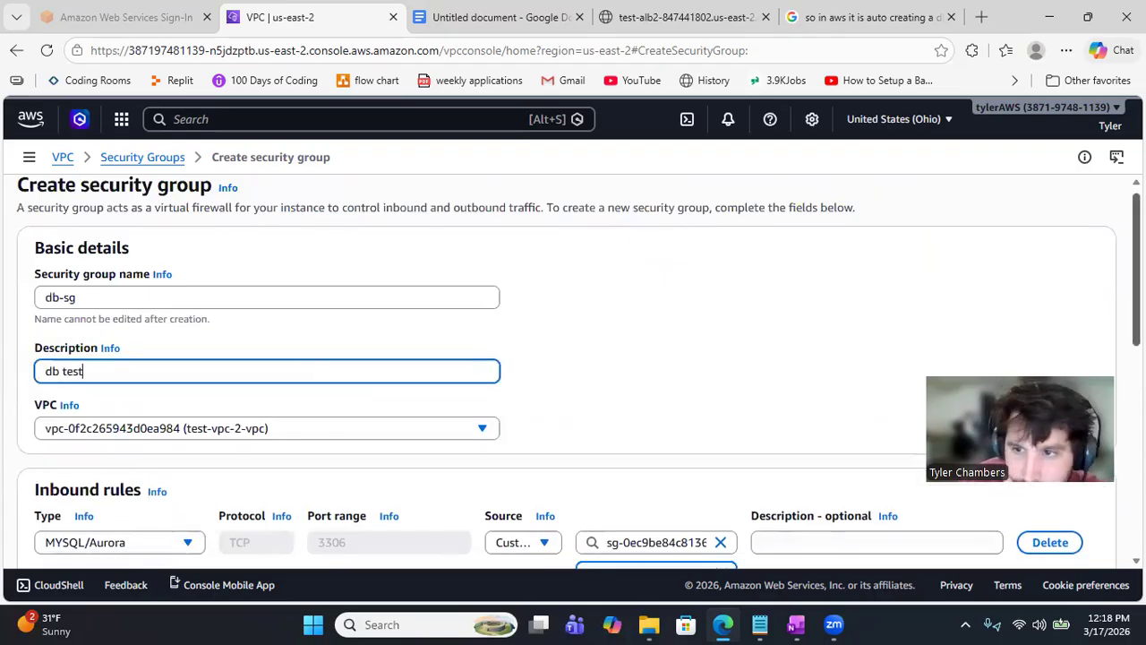
pyautogui.scroll(-6, 781, 339)
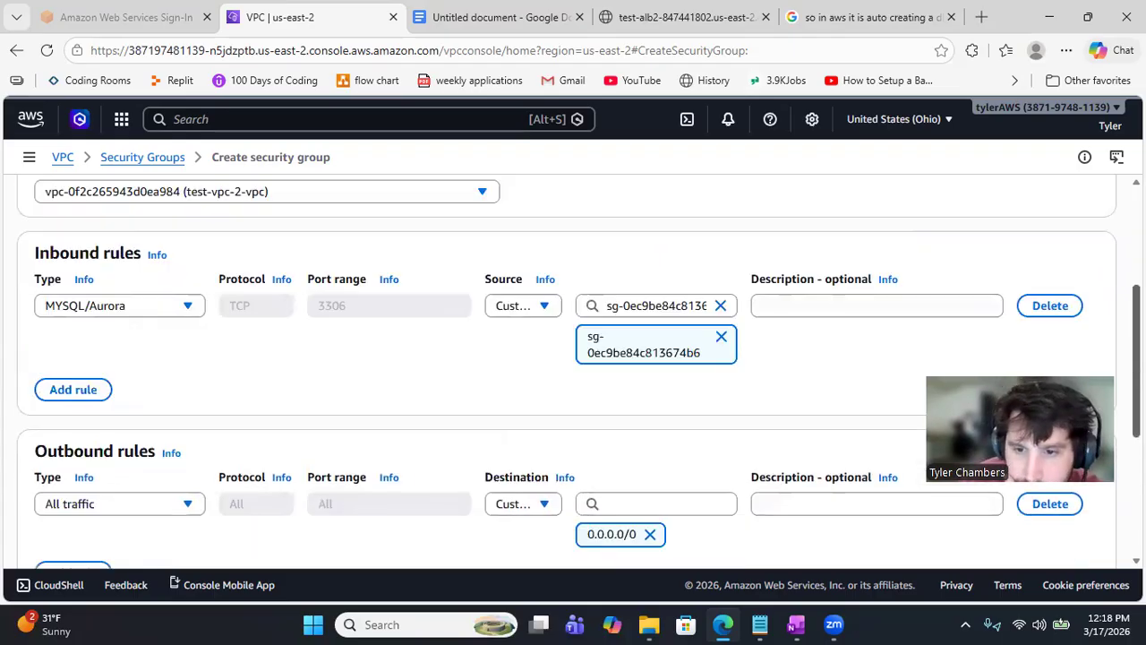
pyautogui.click(1089, 526)
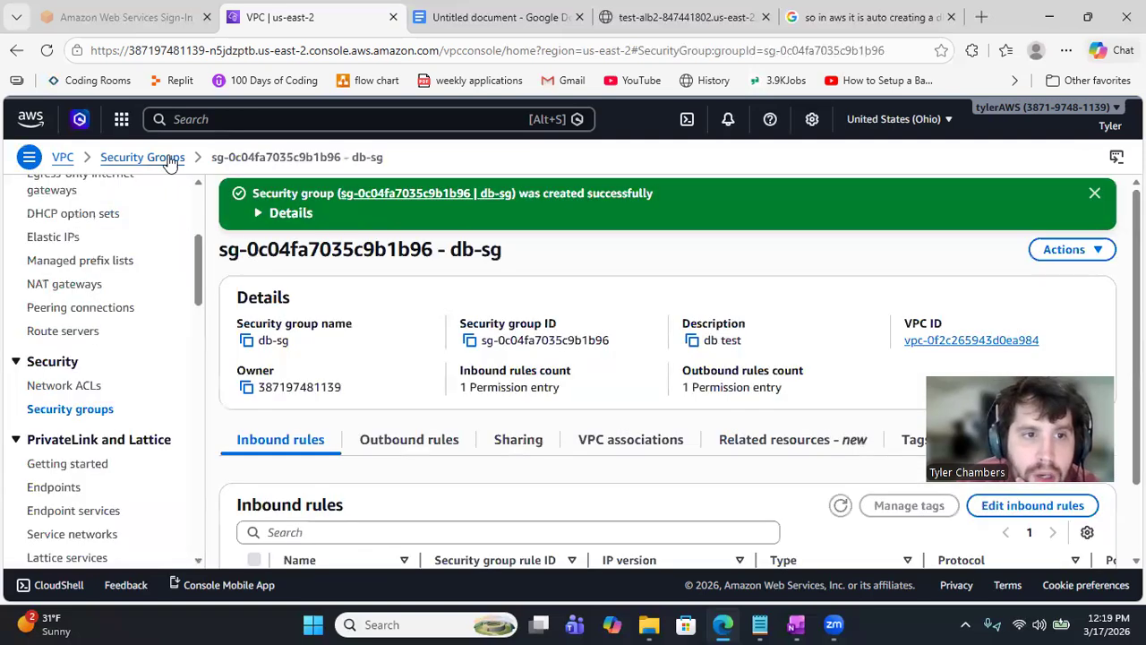
pyautogui.click(170, 161)
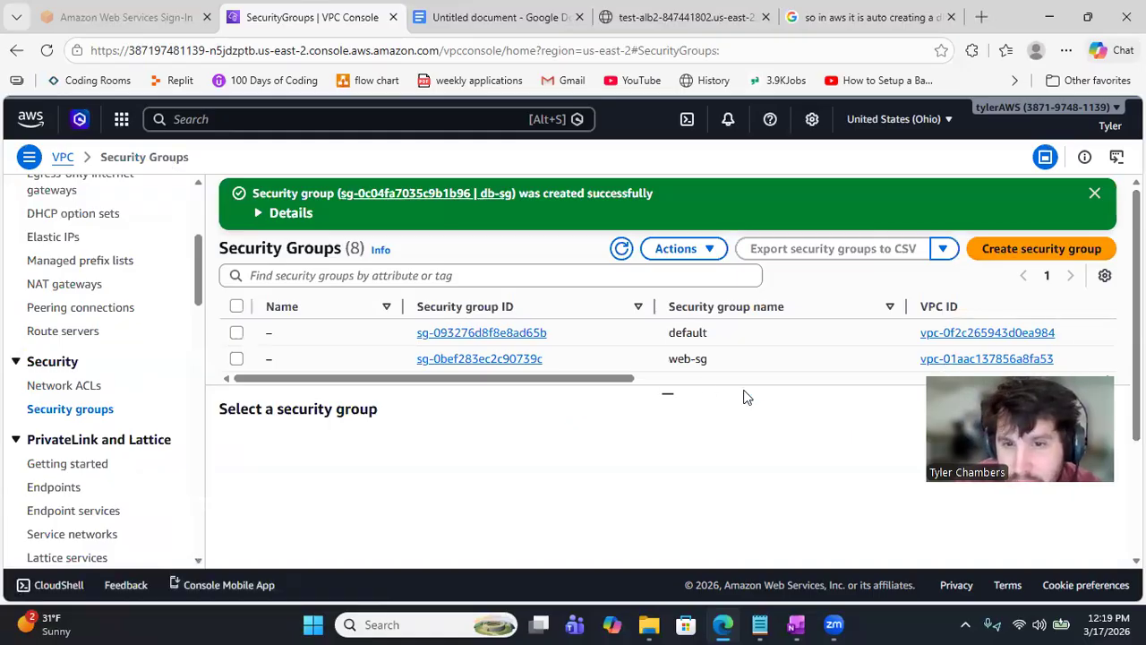
pyautogui.moveTo(667, 395); pyautogui.dragTo(683, 473)
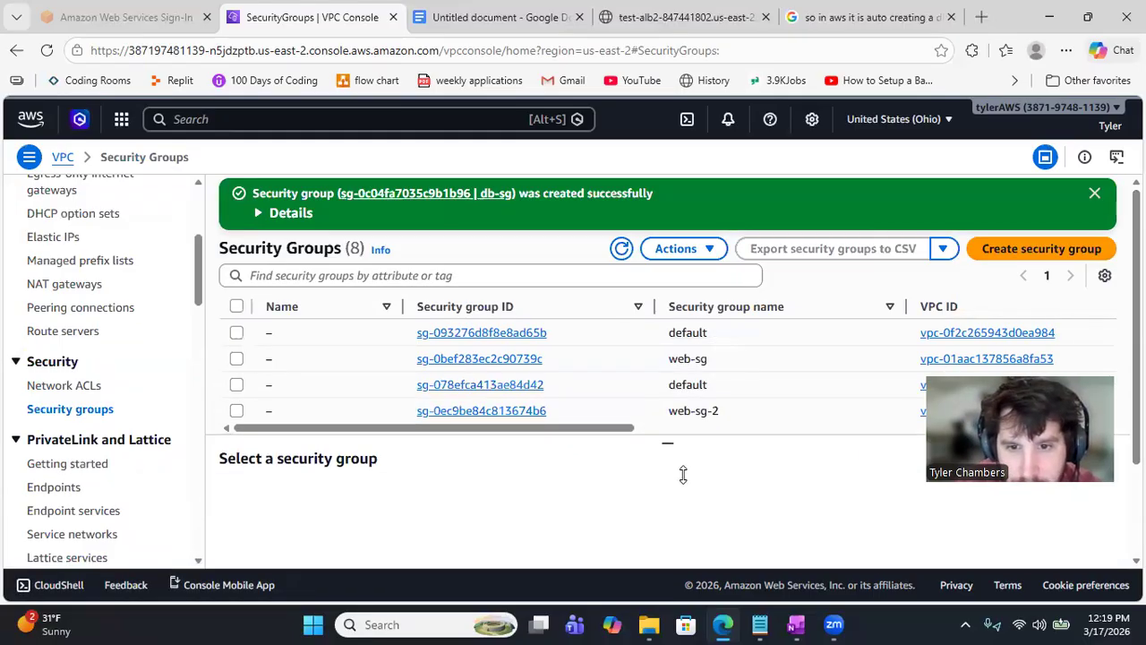
# Step: Open the web-sg-2 security group and start editing its inbound rules
pyautogui.click(477, 412)
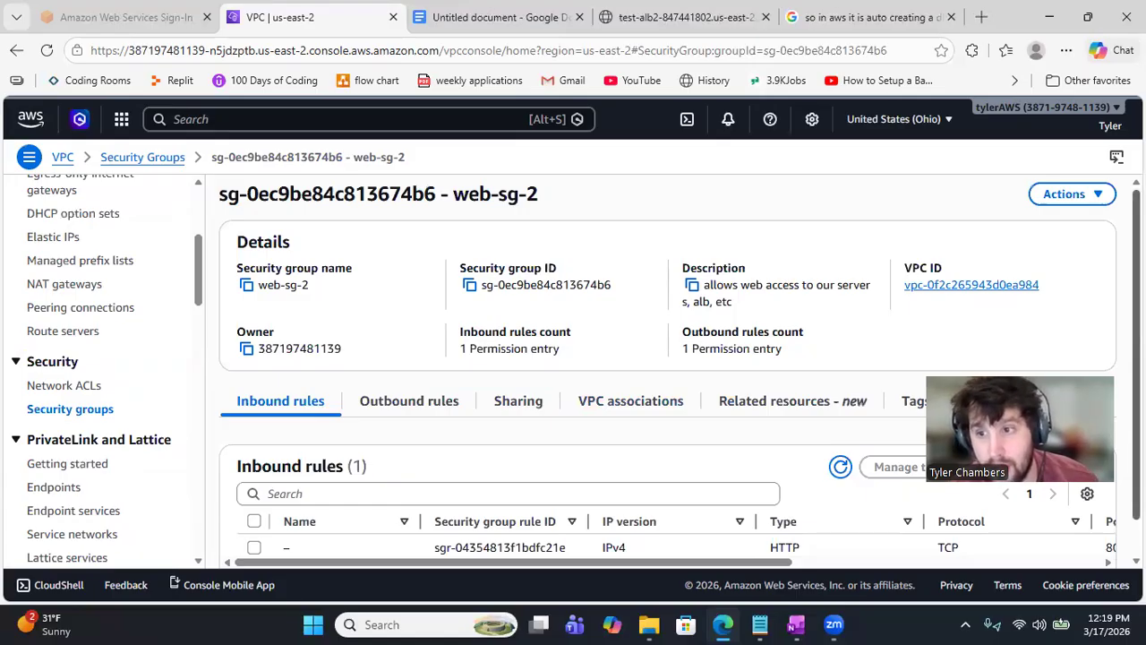
pyautogui.scroll(-1, 732, 376)
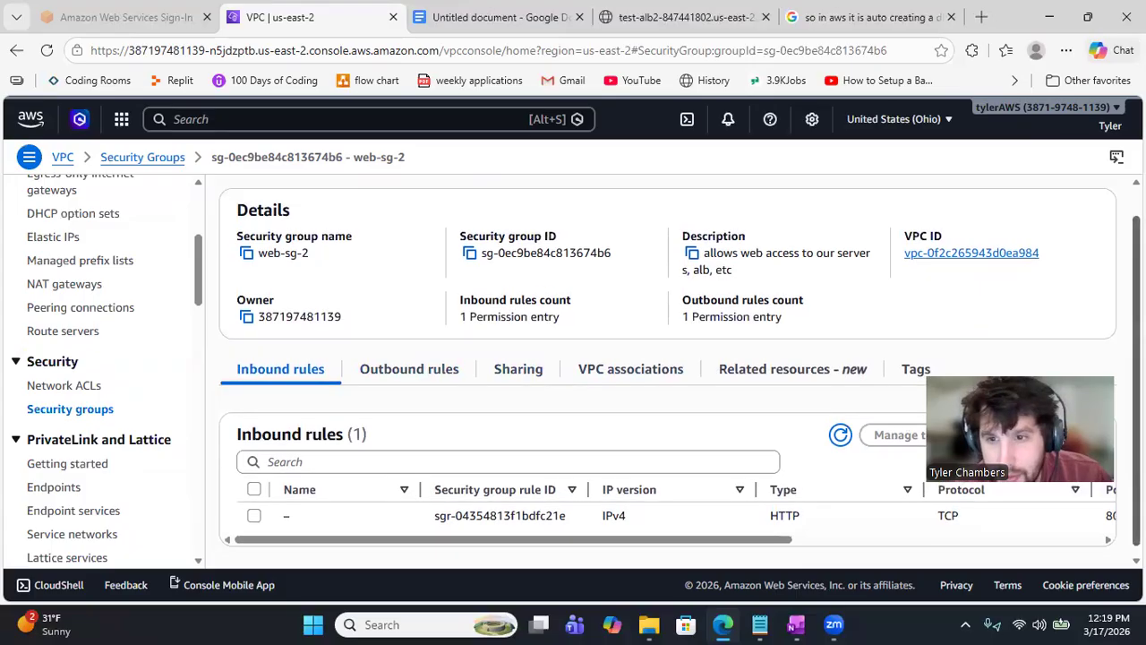
pyautogui.scroll(1, 667, 367)
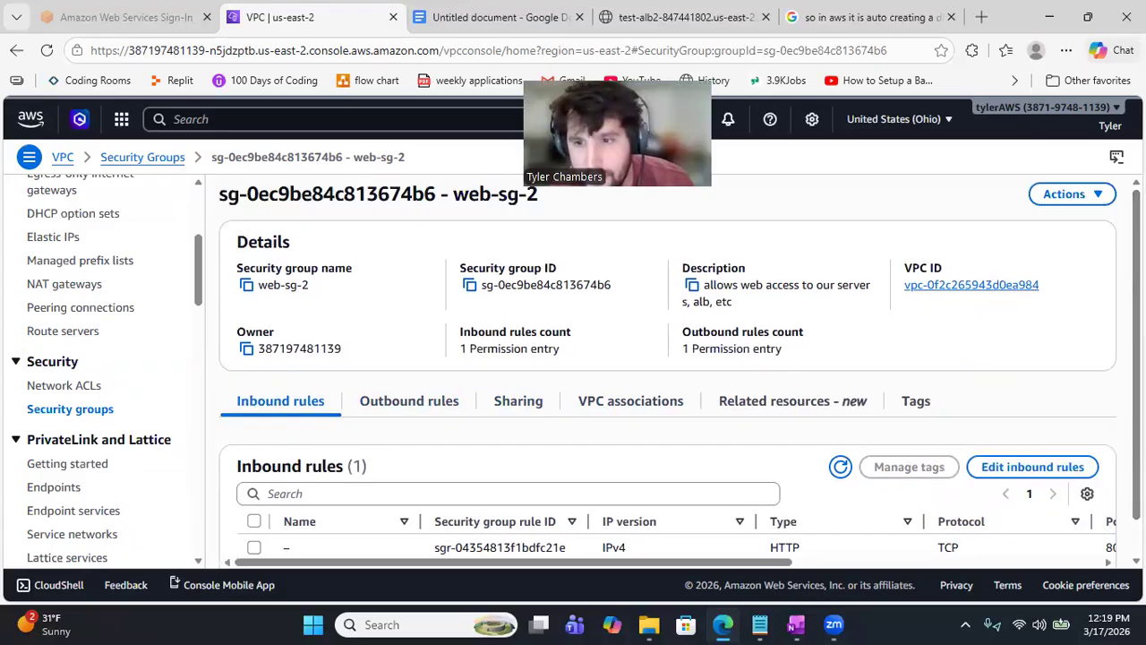
pyautogui.scroll(-1, 1030, 438)
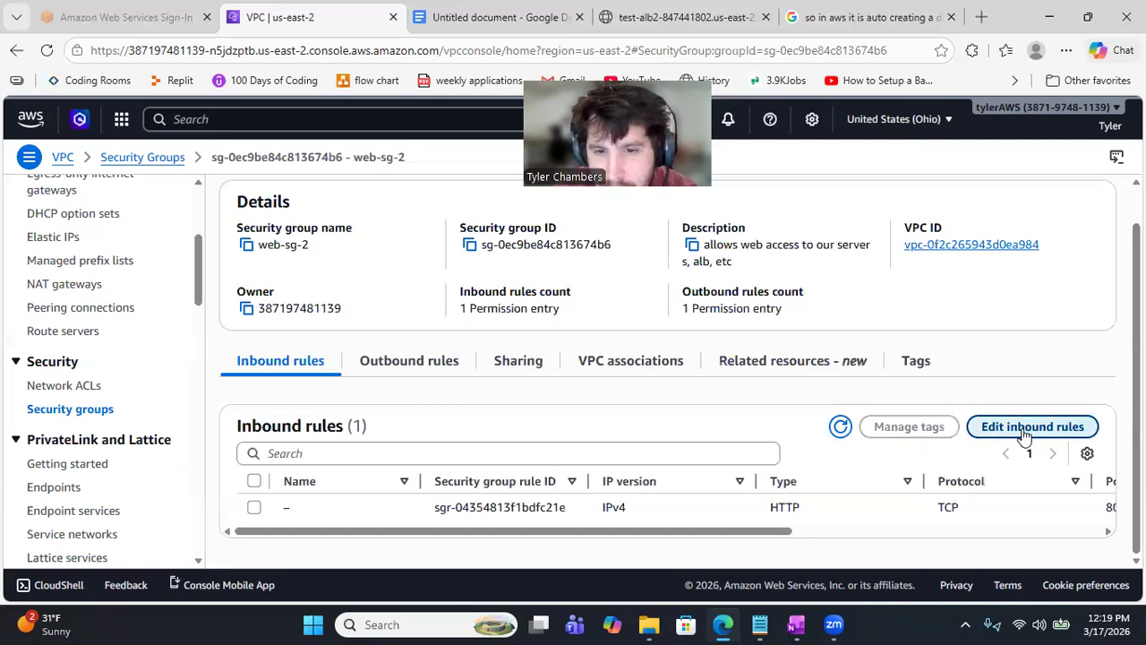
pyautogui.click(1028, 428)
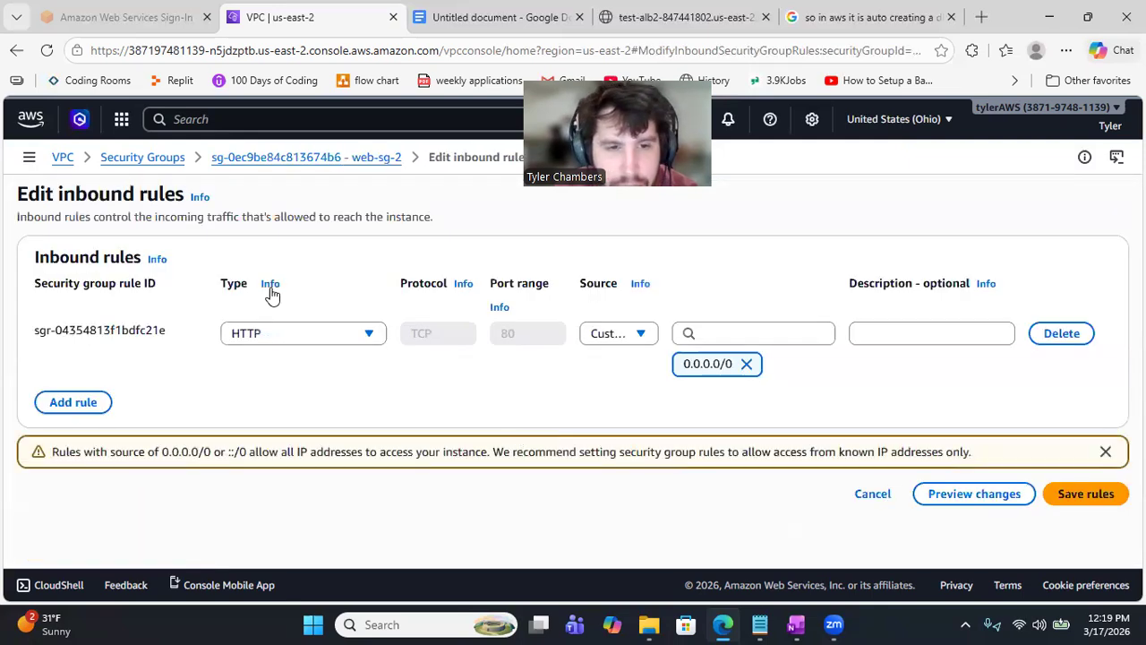
# Step: Add an SSH rule on port 22 from Anywhere-IPv4 (0.0.0.0/0) and save
pyautogui.click(99, 403)
pyautogui.click(369, 396)
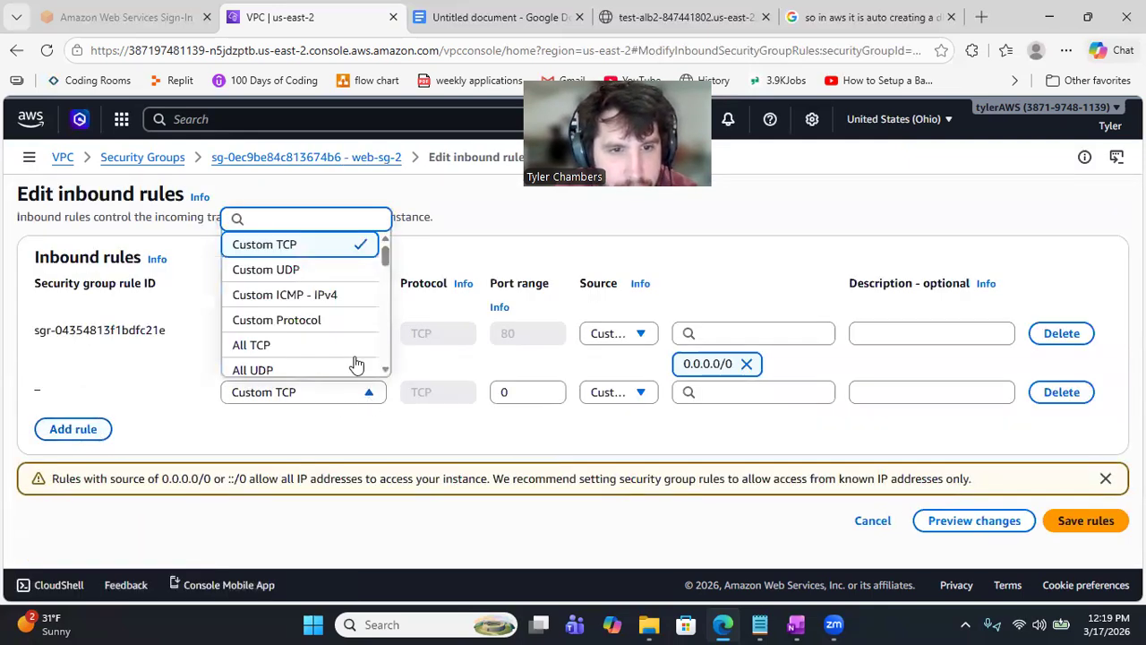
pyautogui.moveTo(385, 256); pyautogui.dragTo(387, 292)
pyautogui.click(358, 283)
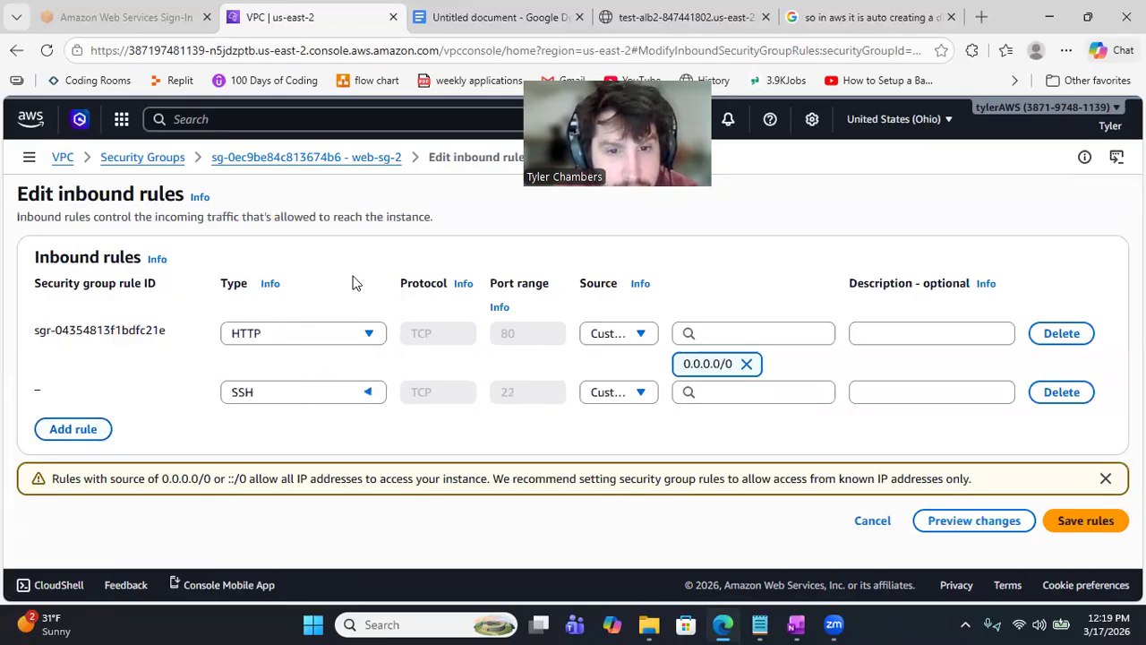
pyautogui.click(642, 392)
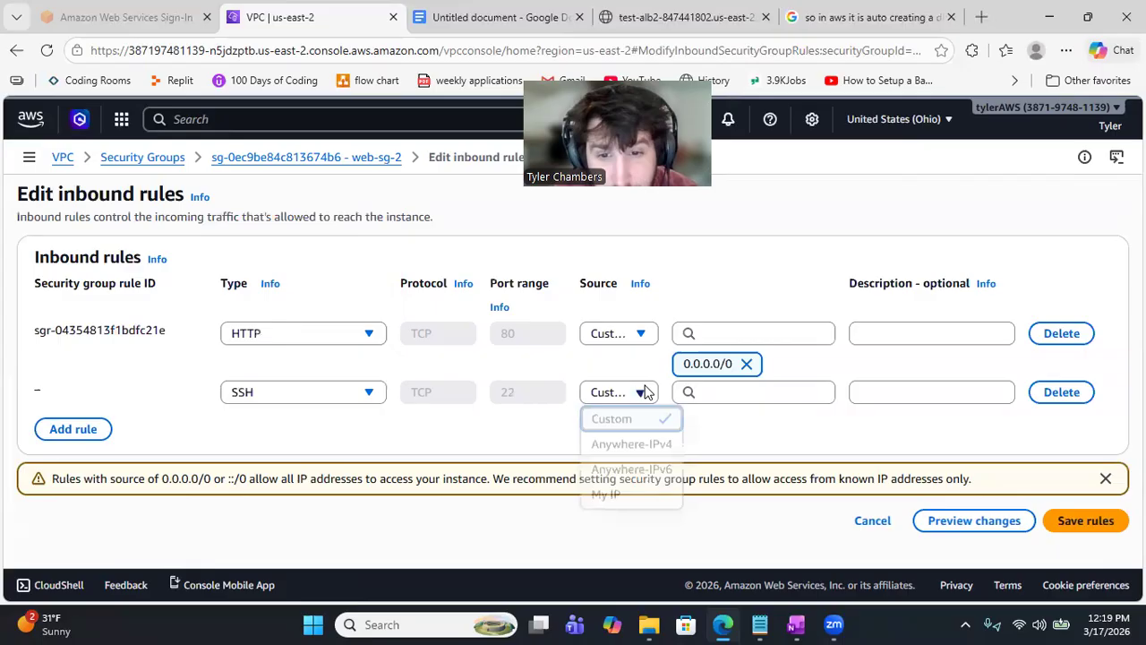
pyautogui.click(636, 444)
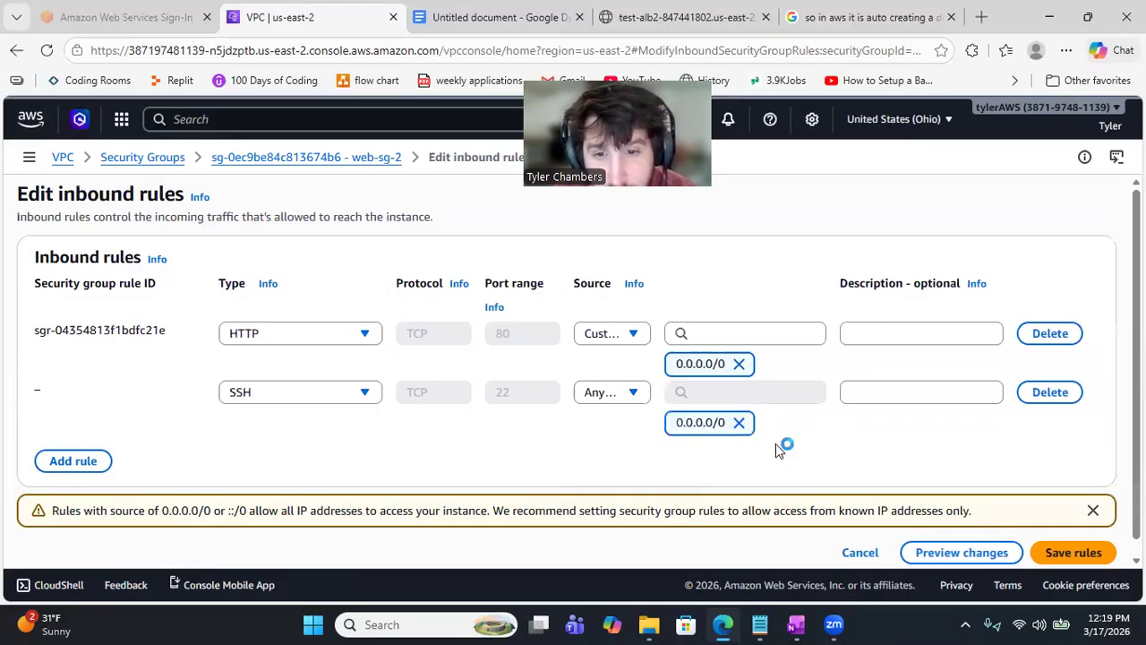
pyautogui.click(1077, 553)
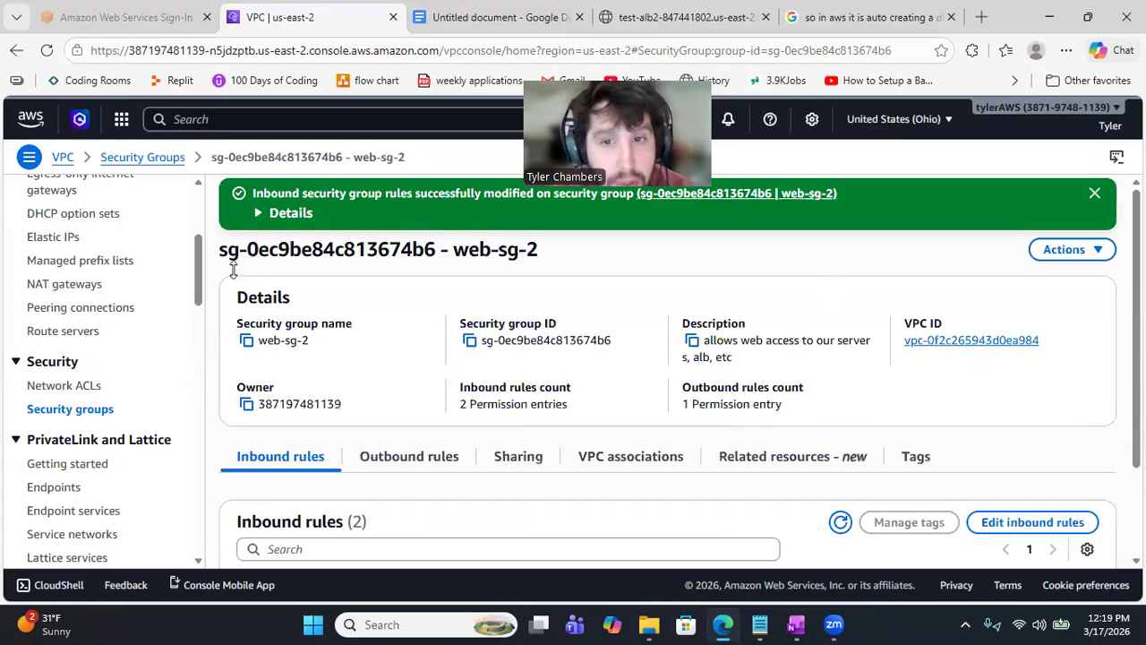
# Step: Search 'rds' and open the Aurora and RDS dashboard for US East (Ohio)
pyautogui.moveTo(198, 270); pyautogui.dragTo(206, 215)
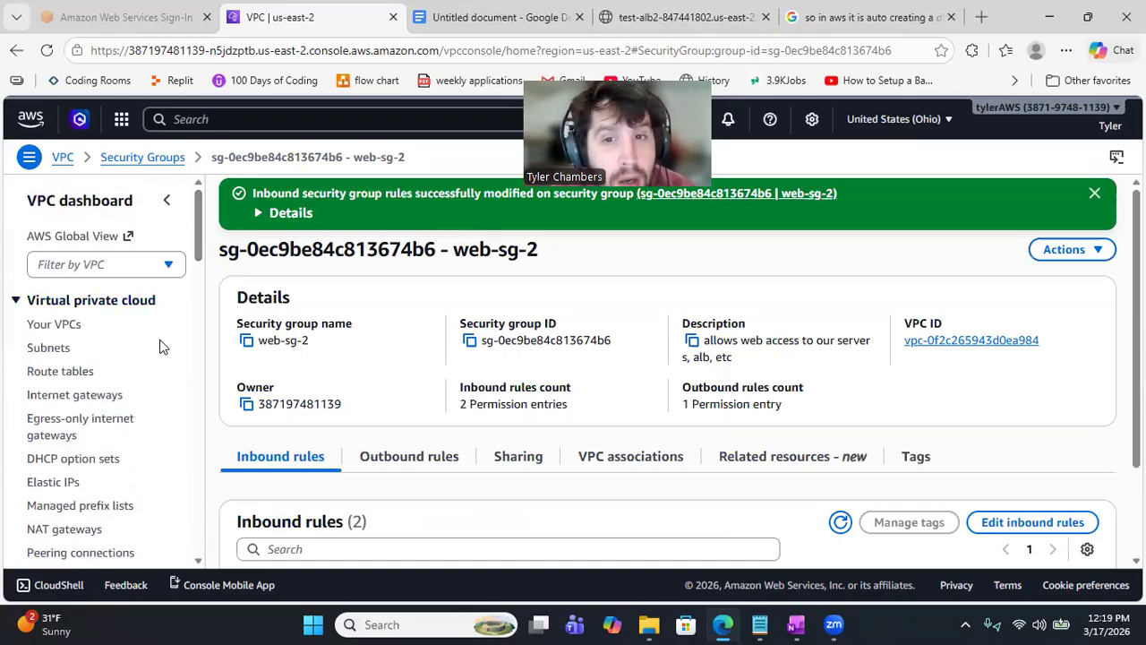
pyautogui.click(242, 119)
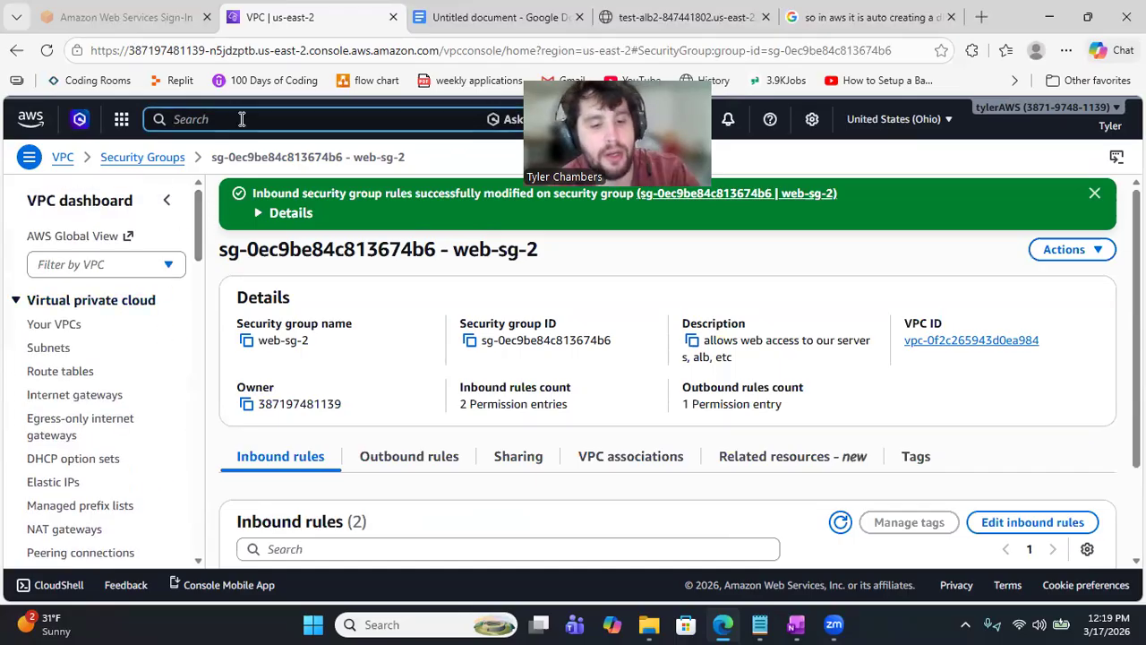
pyautogui.write('rds')
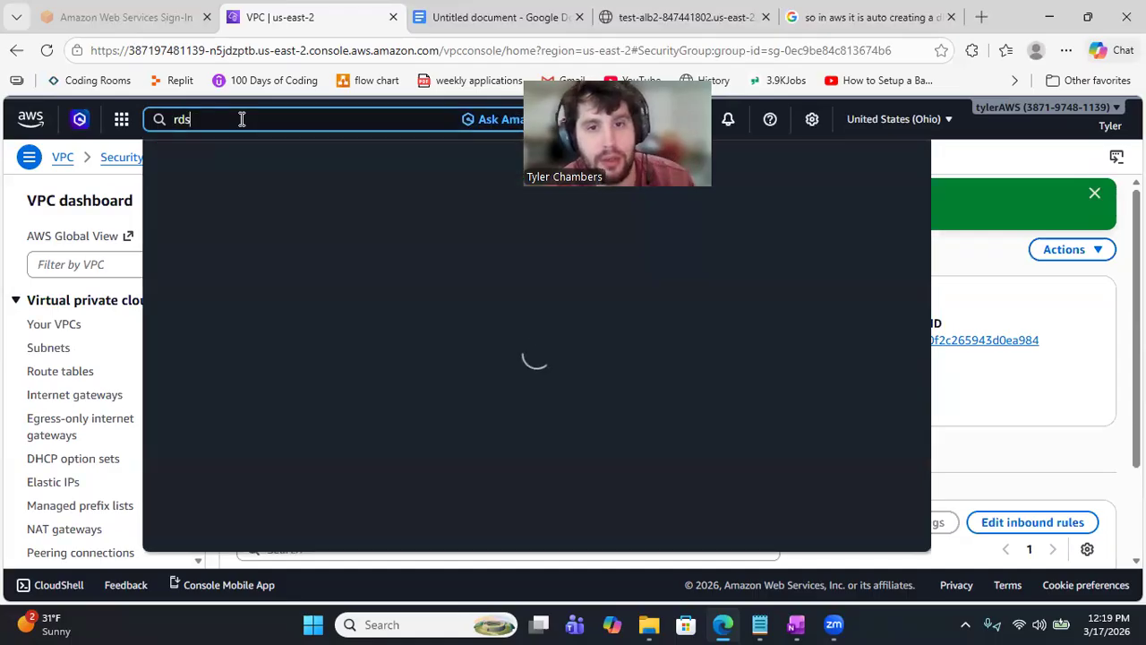
pyautogui.click(468, 218)
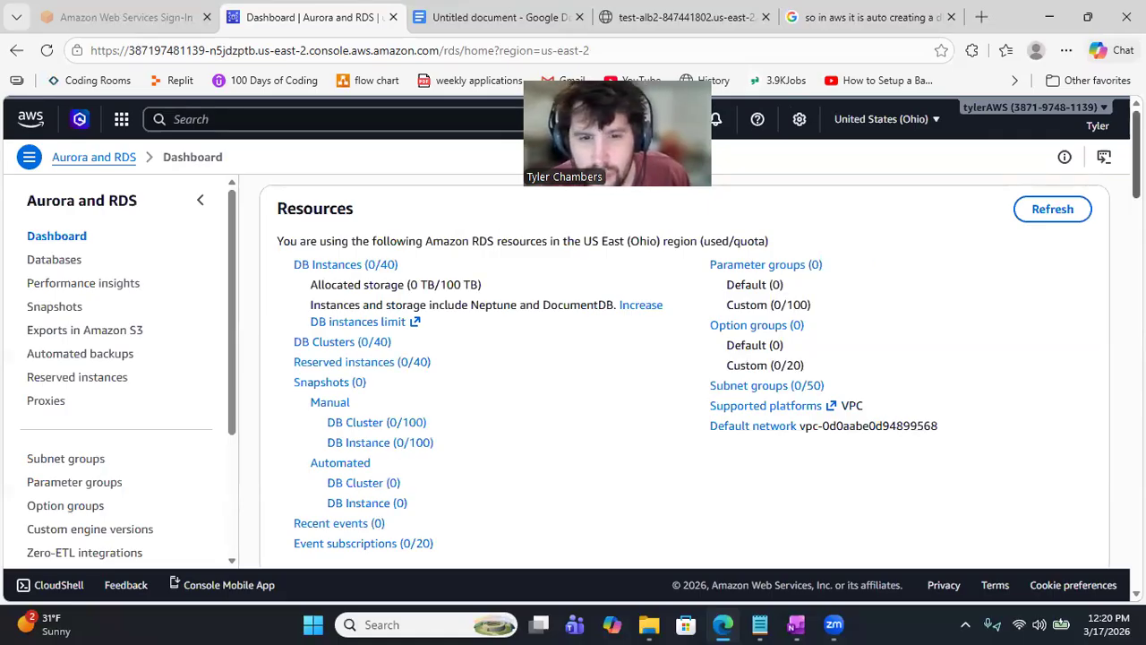
pyautogui.scroll(-3, 684, 376)
pyautogui.scroll(-3, 399, 213)
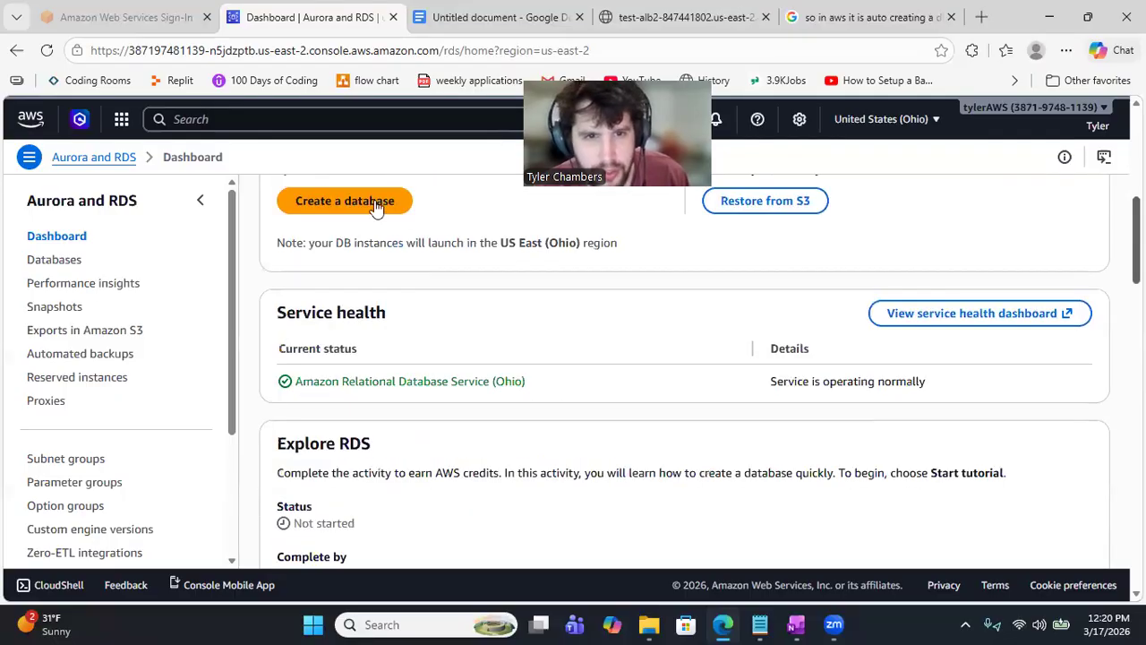
# Step: Start creating a database with the MySQL engine and Full configuration
pyautogui.click(375, 202)
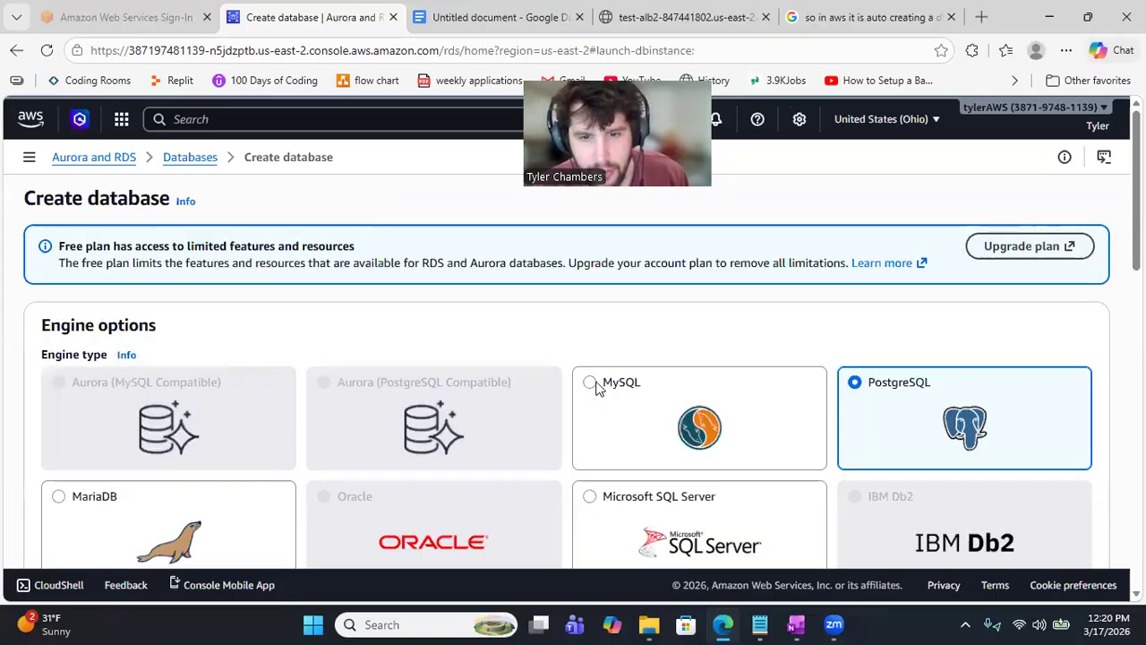
pyautogui.click(699, 418)
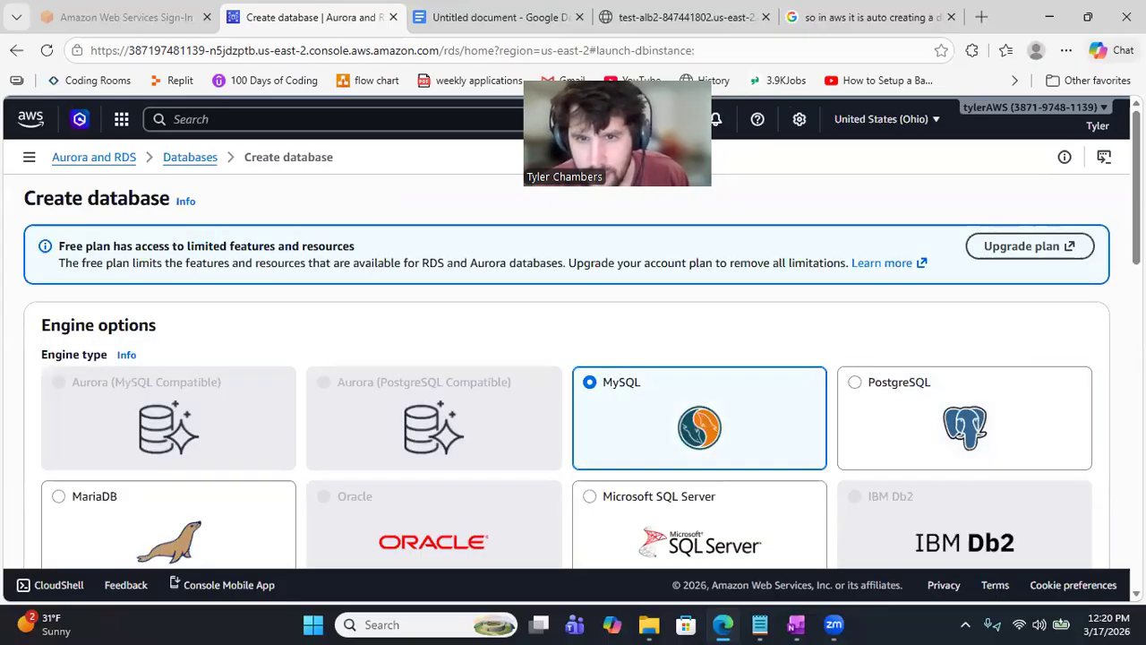
pyautogui.scroll(-4, 468, 308)
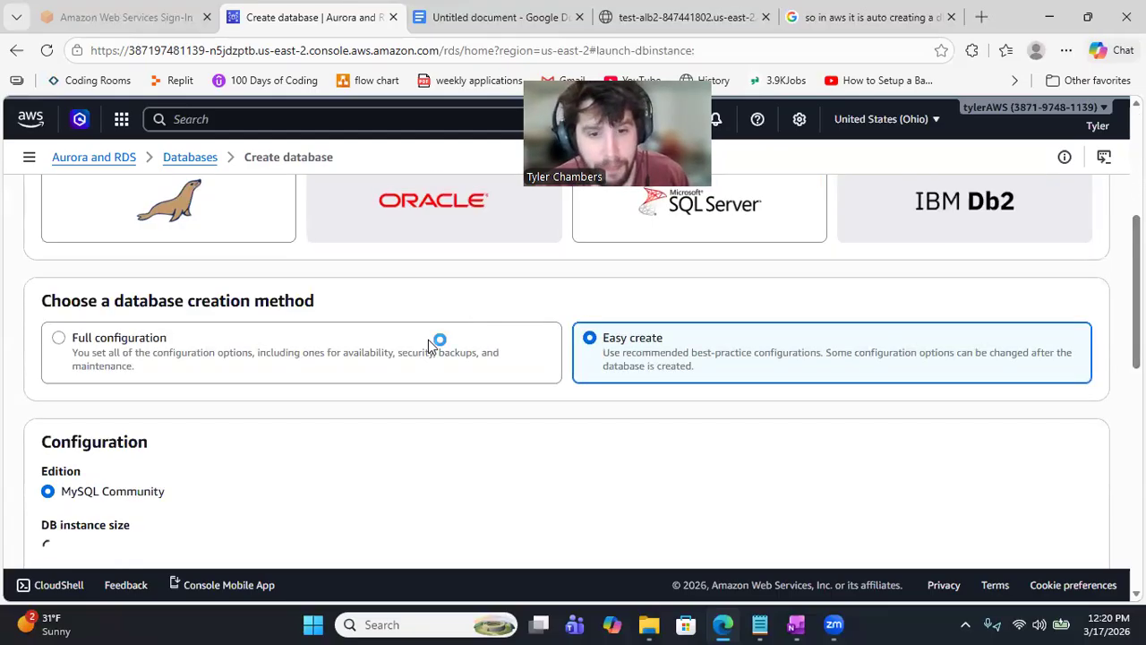
pyautogui.click(430, 344)
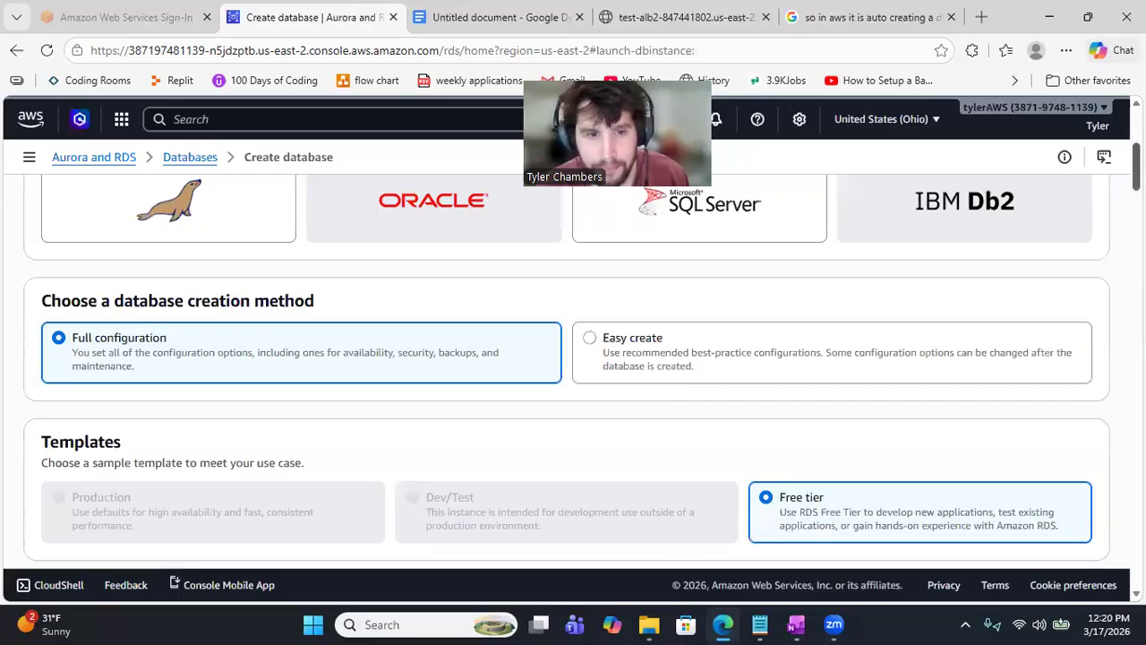
# Step: Review the Free tier template, identifier database-1 and master username admin settings
pyautogui.scroll(-1, 567, 358)
pyautogui.scroll(-2, 566, 358)
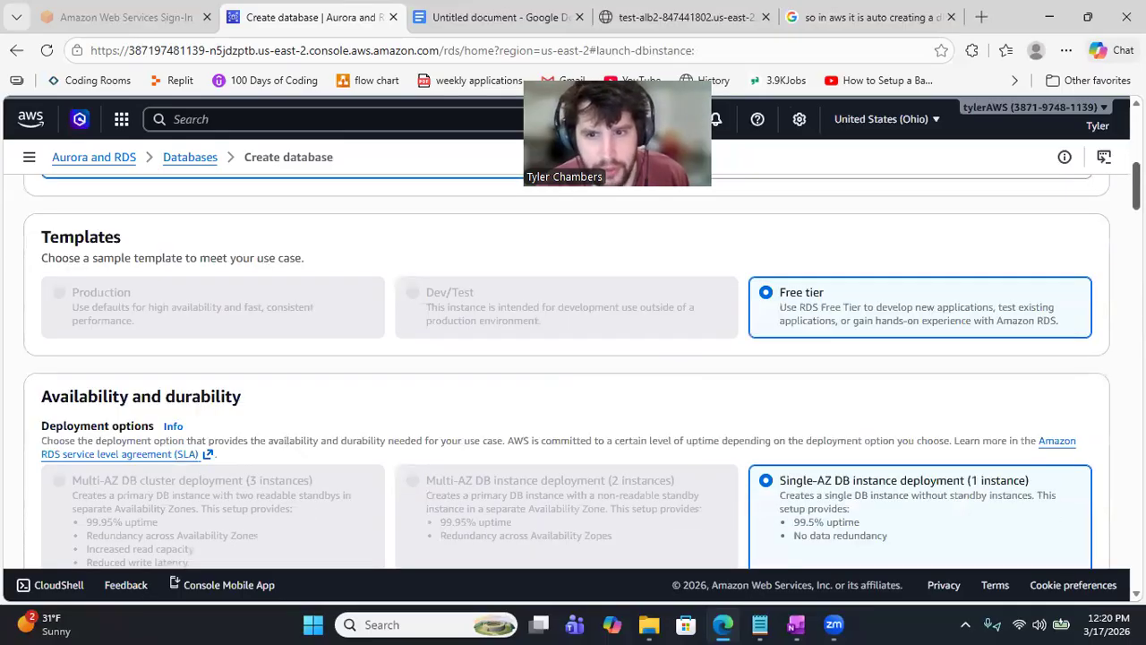
pyautogui.scroll(-3, 794, 261)
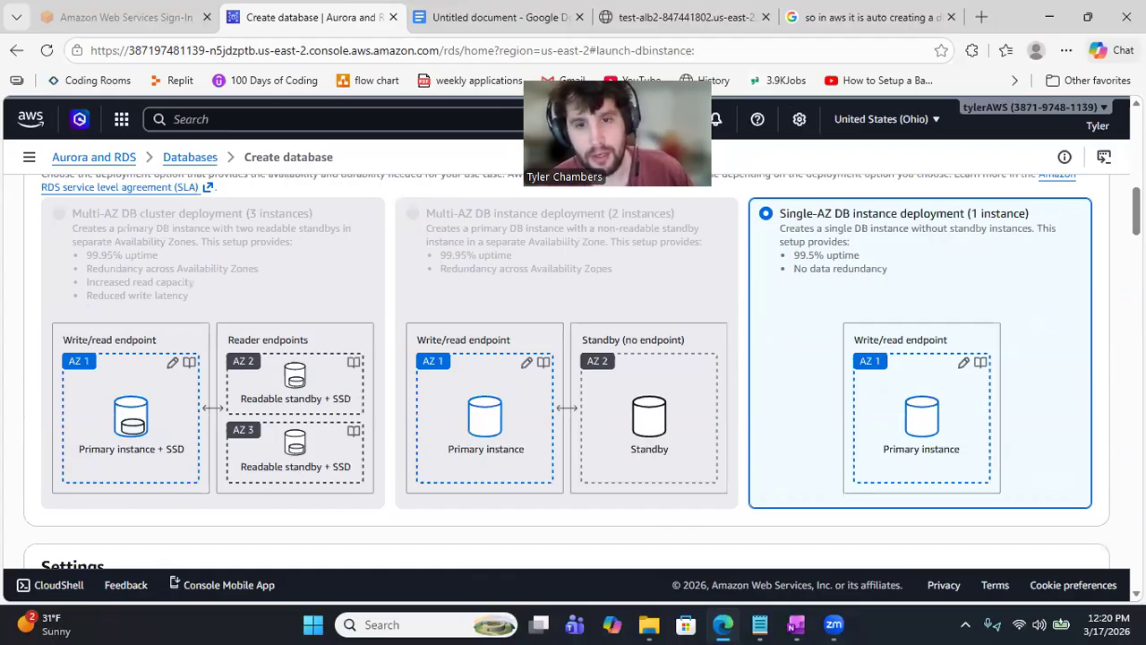
pyautogui.scroll(-2, 573, 358)
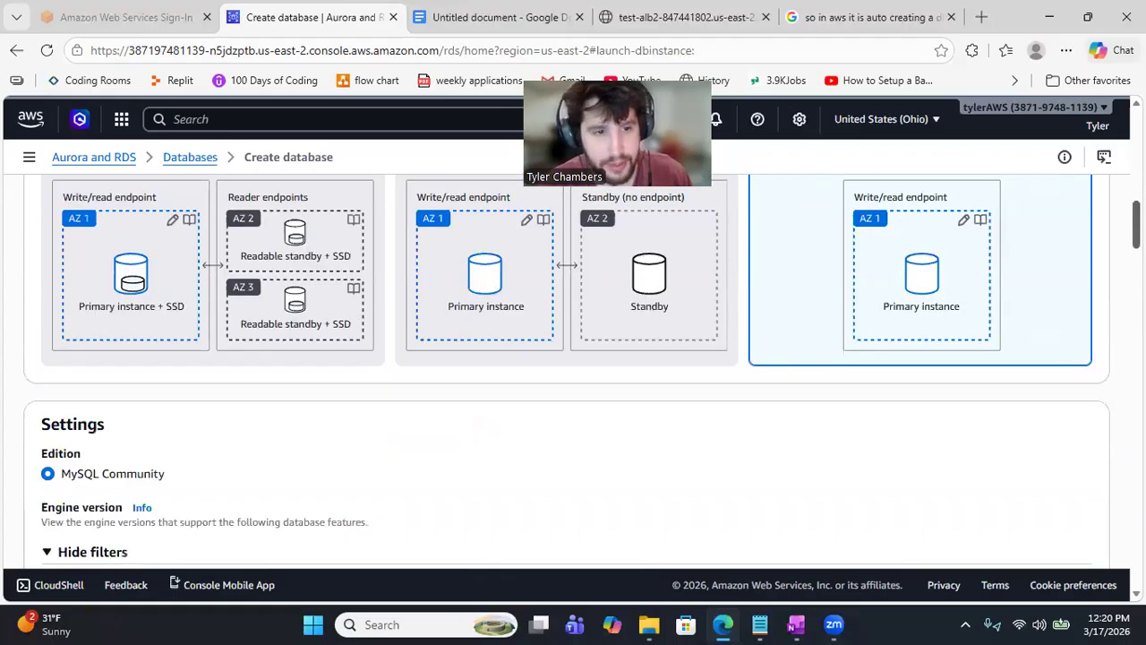
pyautogui.scroll(-3, 573, 359)
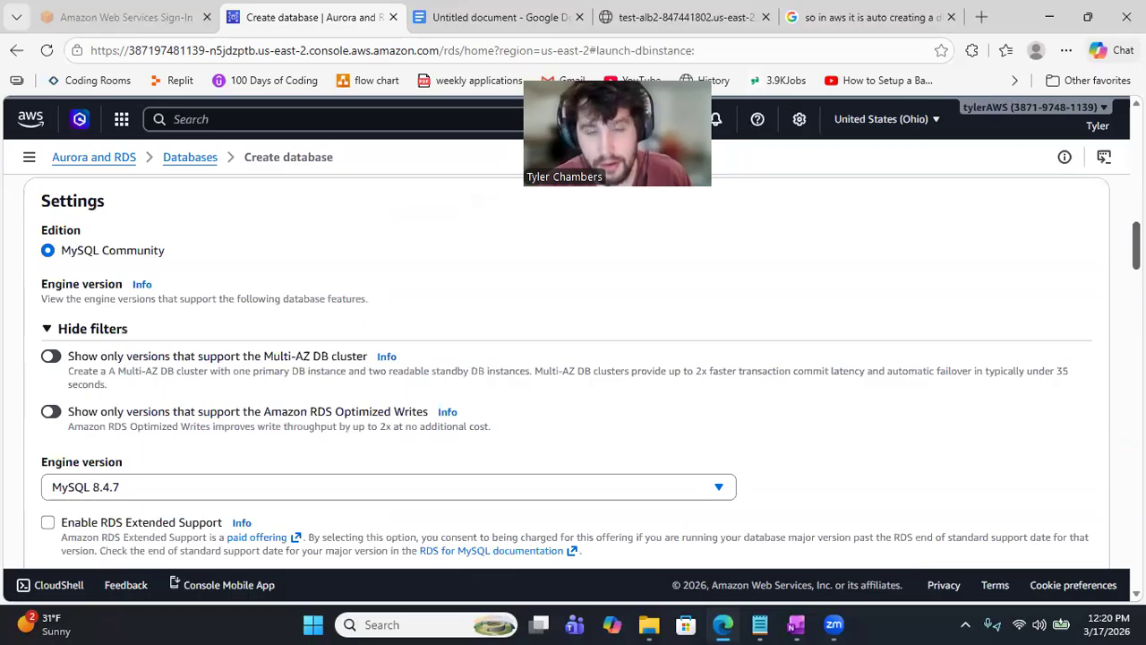
pyautogui.scroll(4, 574, 359)
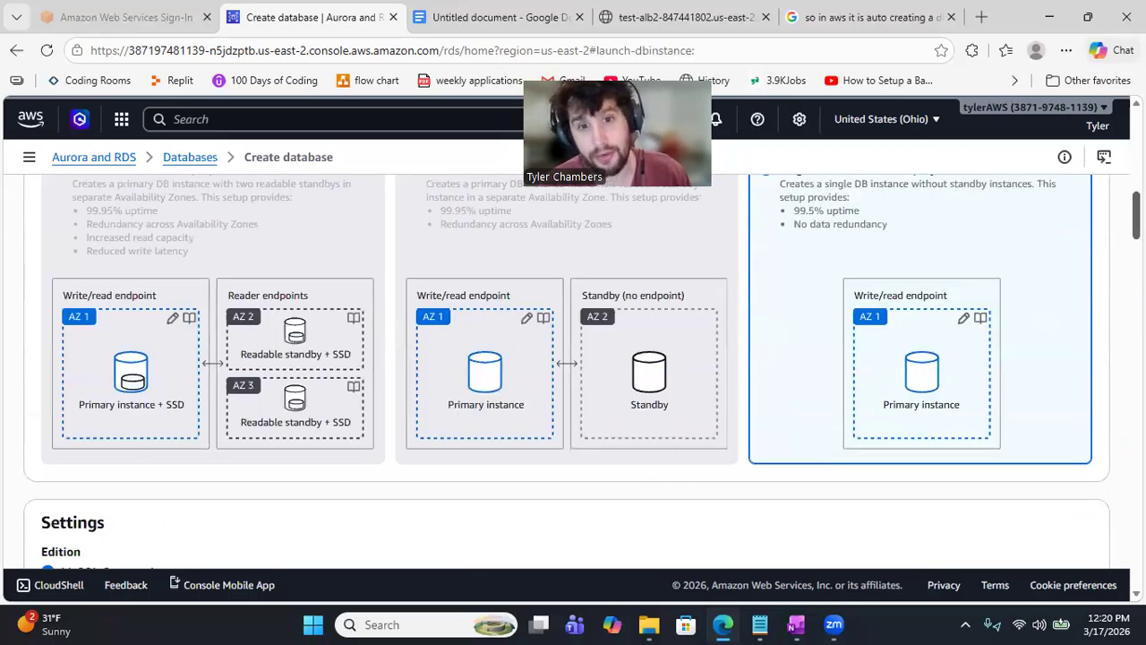
pyautogui.scroll(1, 573, 359)
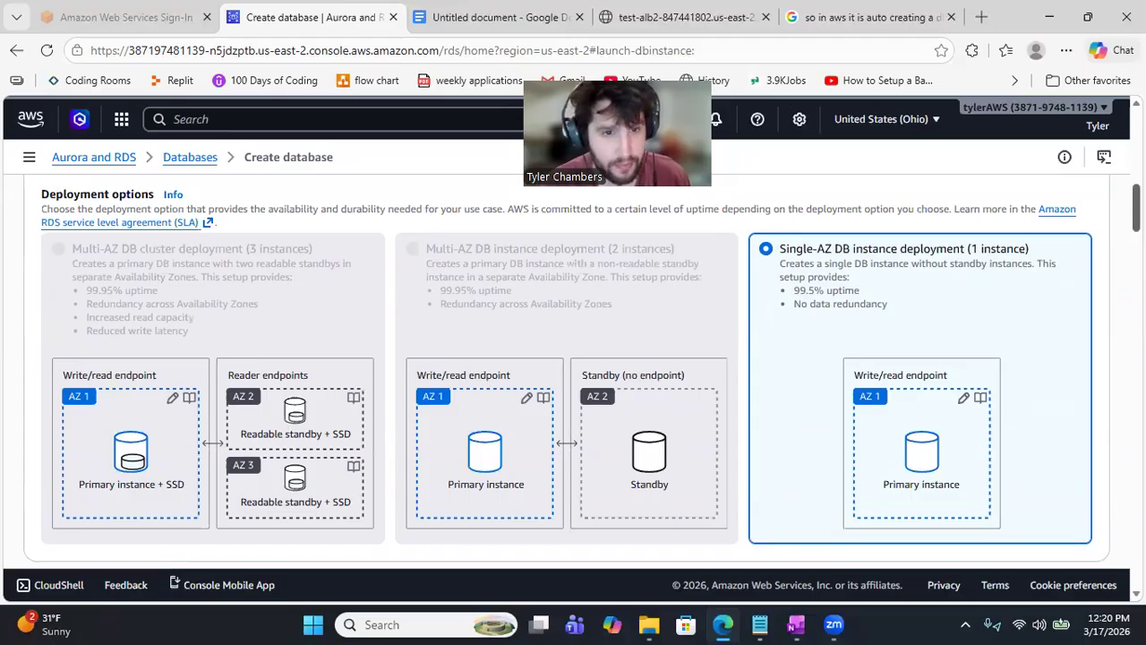
pyautogui.scroll(-1, 567, 370)
pyautogui.scroll(-5, 567, 370)
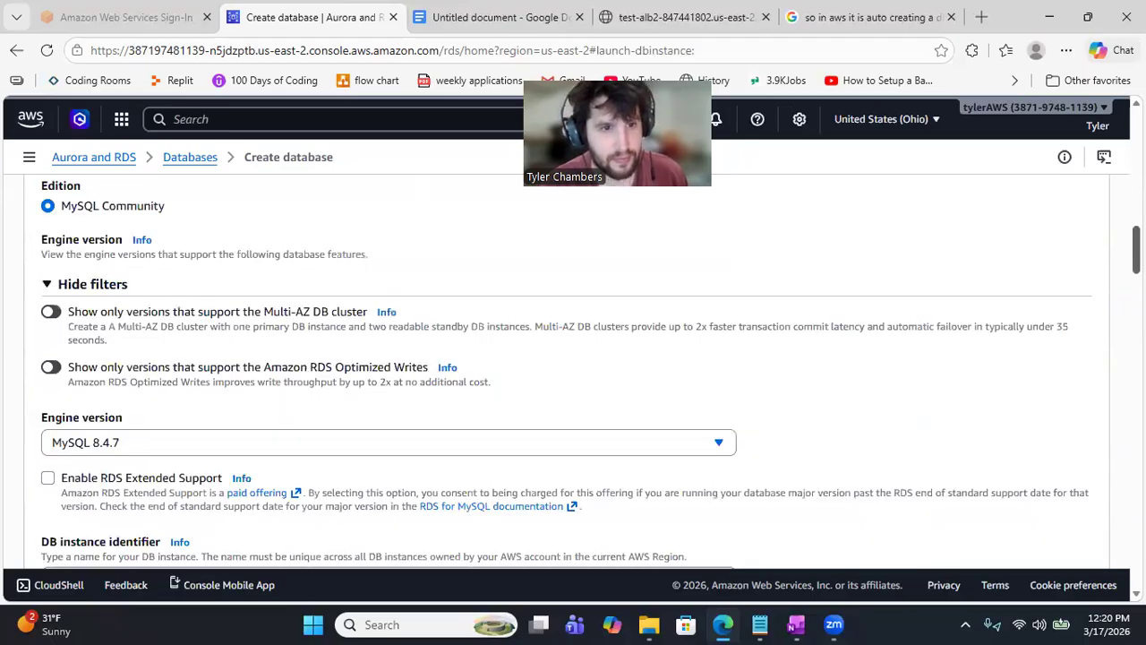
pyautogui.scroll(2, 567, 371)
pyautogui.scroll(-2, 567, 371)
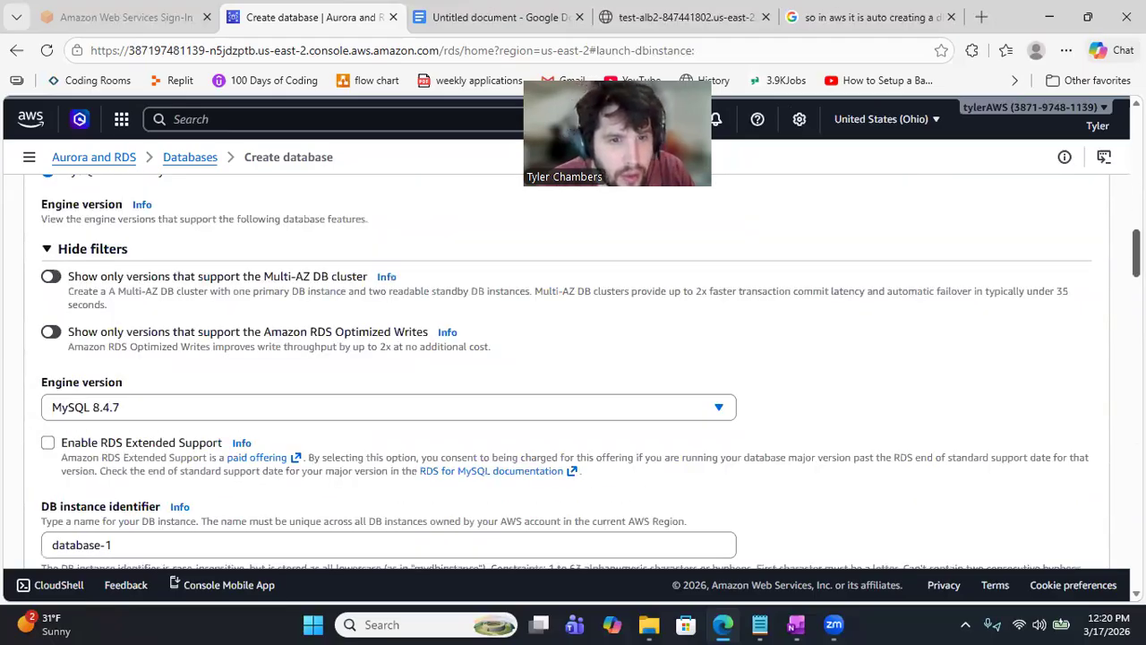
pyautogui.scroll(-1, 567, 371)
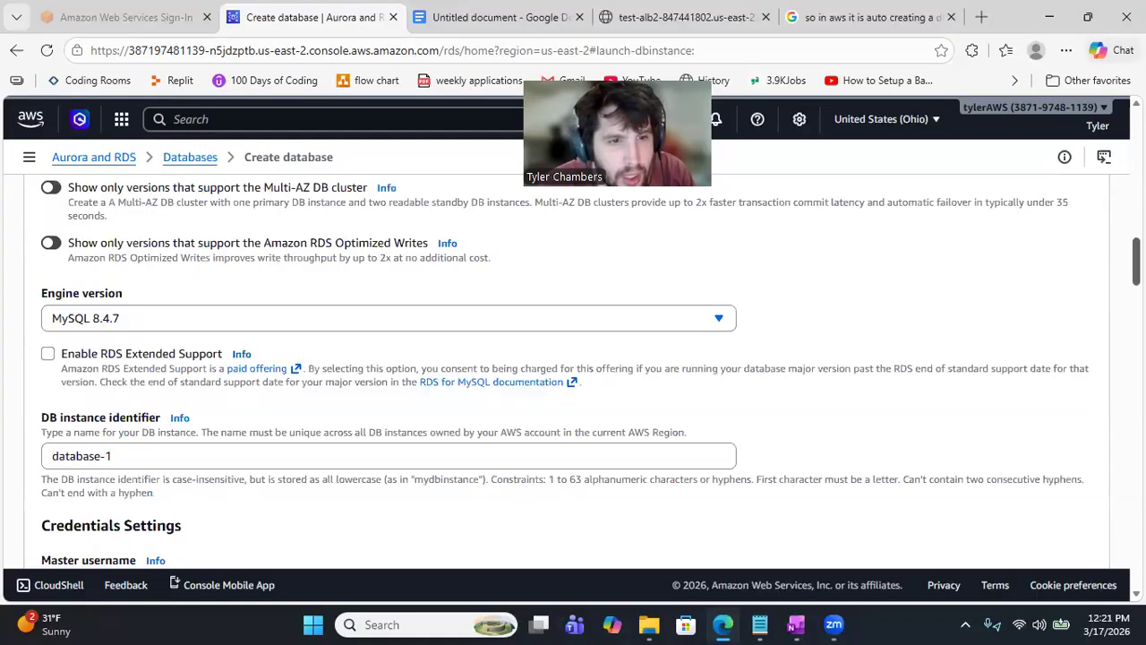
pyautogui.scroll(-2, 567, 370)
pyautogui.scroll(-1, 567, 371)
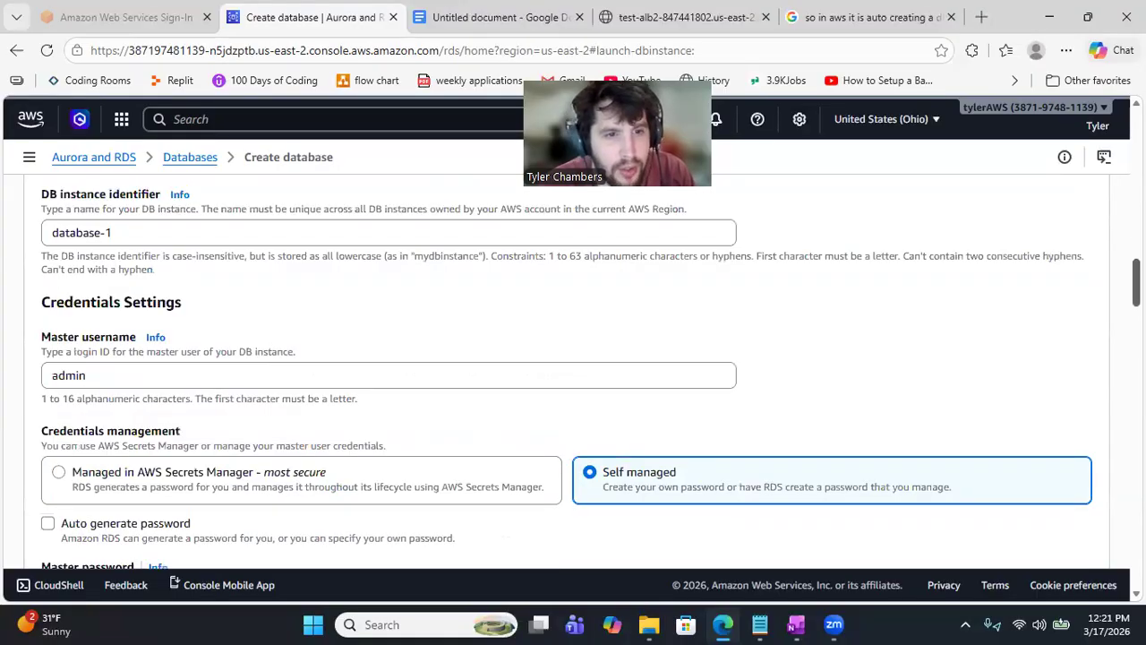
pyautogui.scroll(-2, 567, 370)
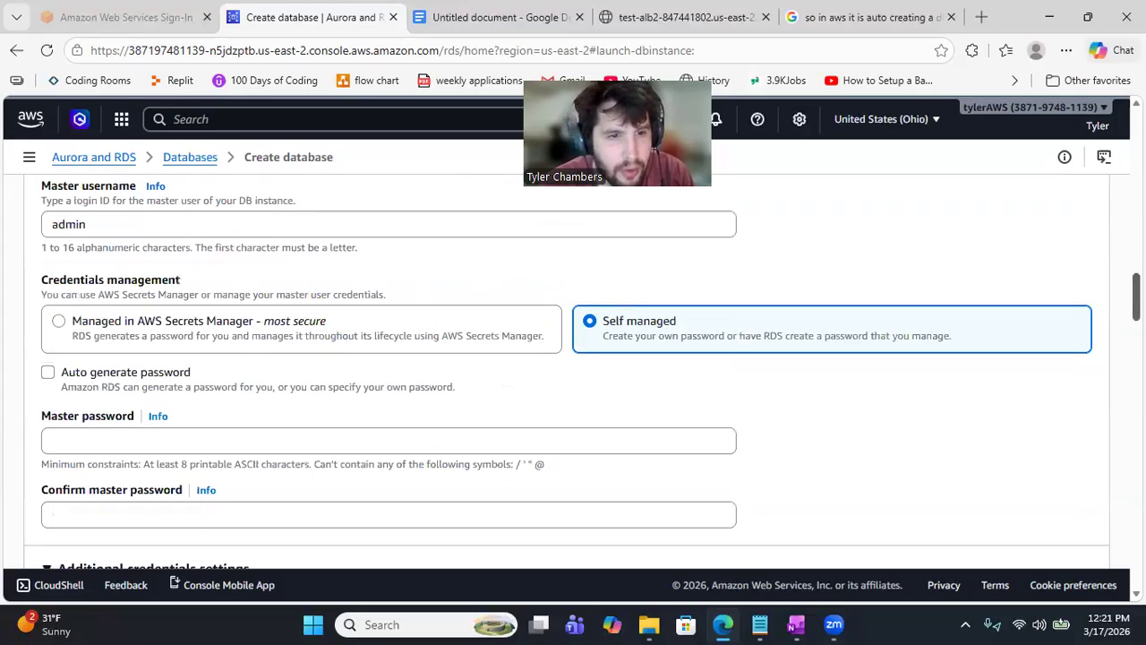
pyautogui.scroll(-1, 686, 272)
# Step: Enter the master password and type it again to confirm it
pyautogui.scroll(-1, 686, 274)
pyautogui.click(601, 337)
pyautogui.write('password1')
pyautogui.press('Tab')
pyautogui.press('Tab')
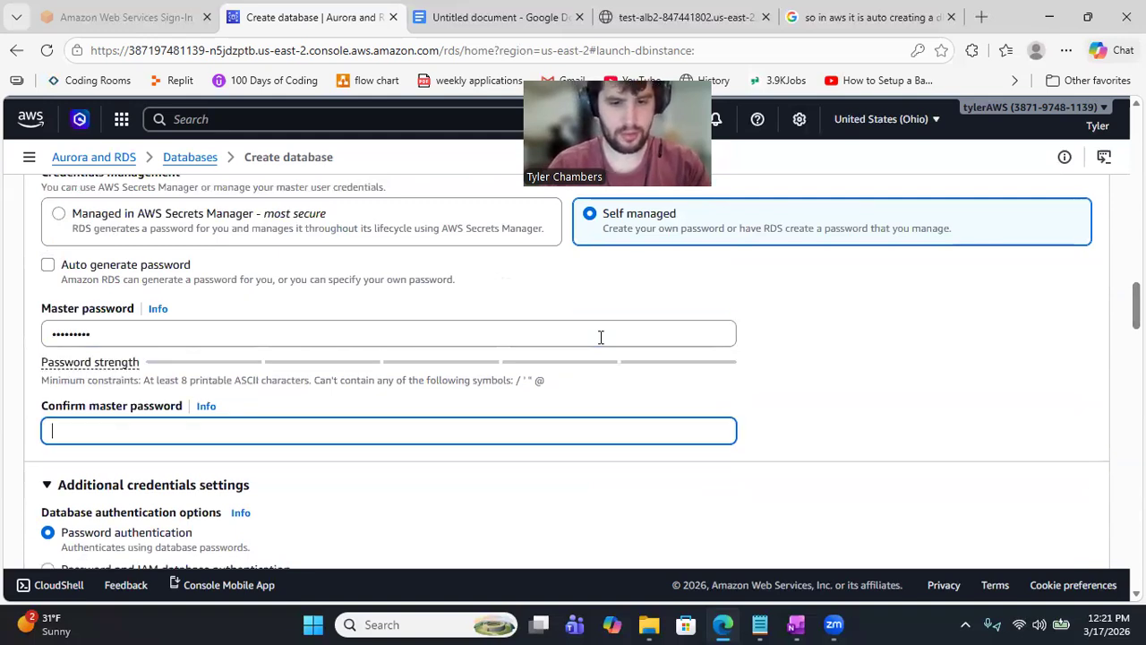
pyautogui.write('password1')
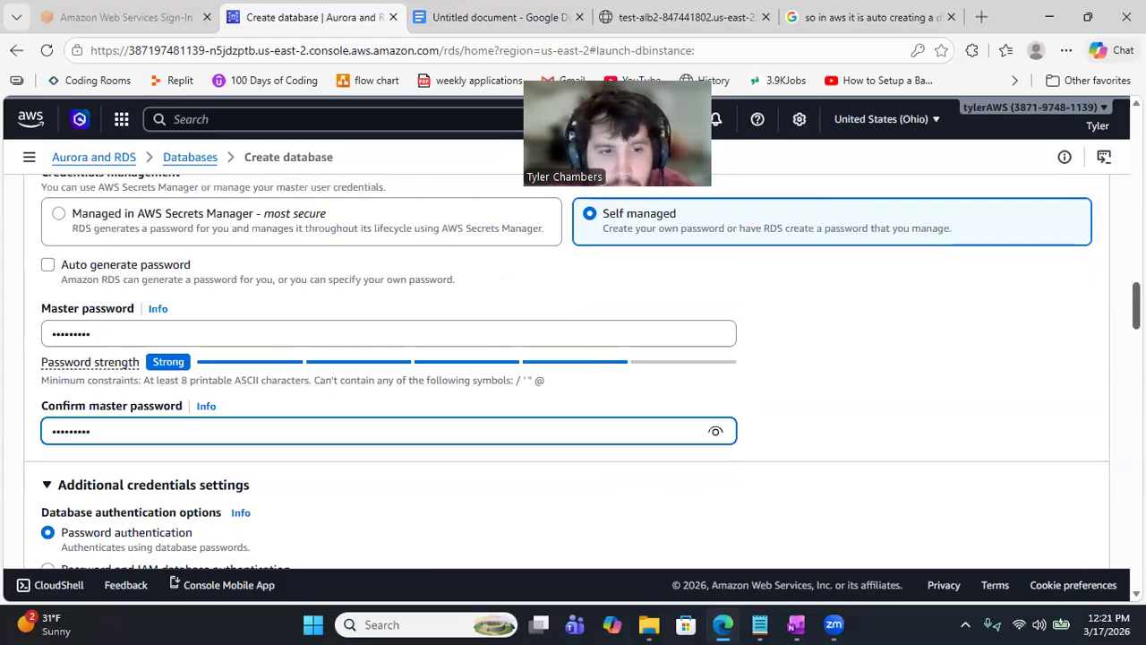
# Step: Review the db.t4g.micro instance class and 20 GiB gp2 storage settings
pyautogui.scroll(-2, 573, 359)
pyautogui.scroll(-2, 573, 359)
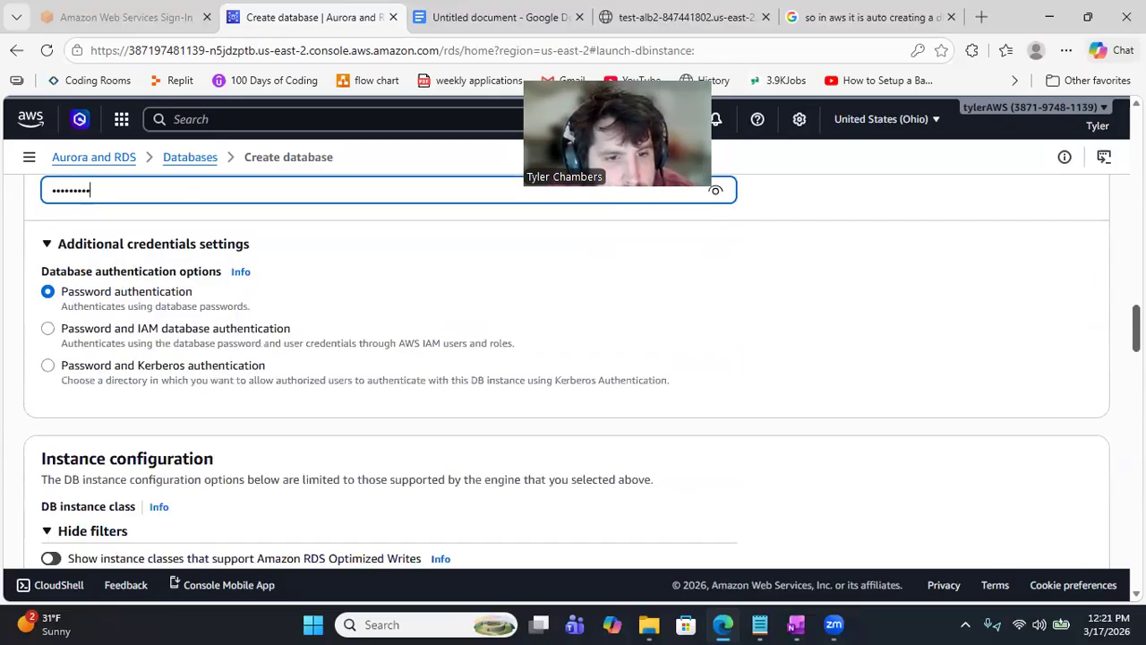
pyautogui.scroll(-3, 573, 358)
pyautogui.scroll(-1, 573, 358)
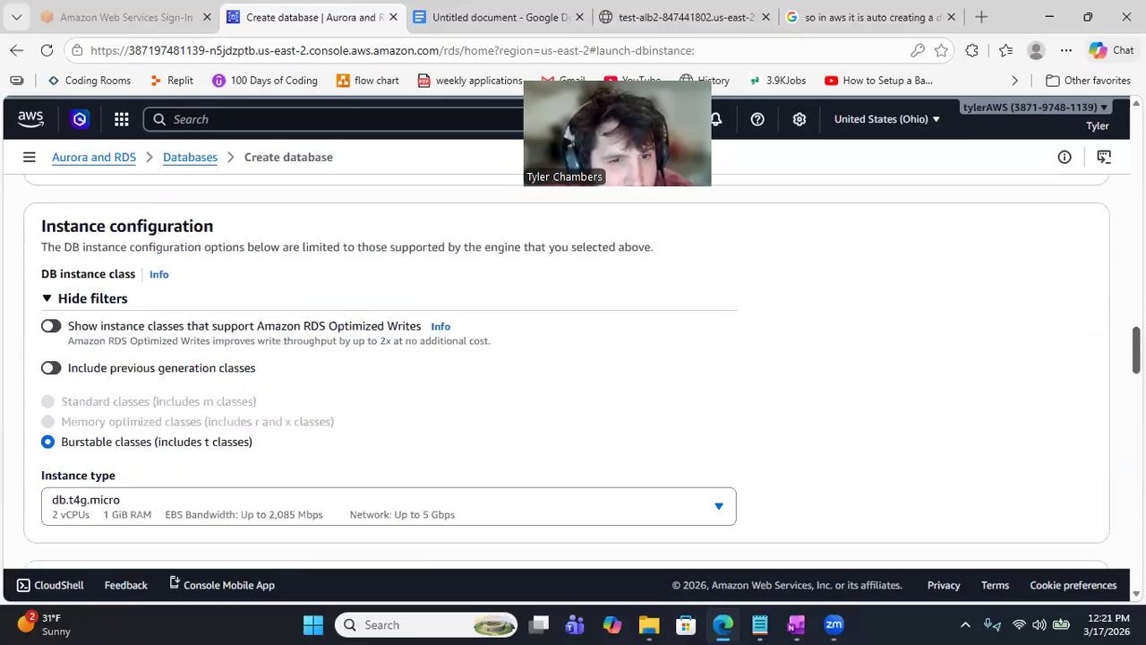
pyautogui.scroll(-1, 573, 358)
pyautogui.scroll(-1, 573, 358)
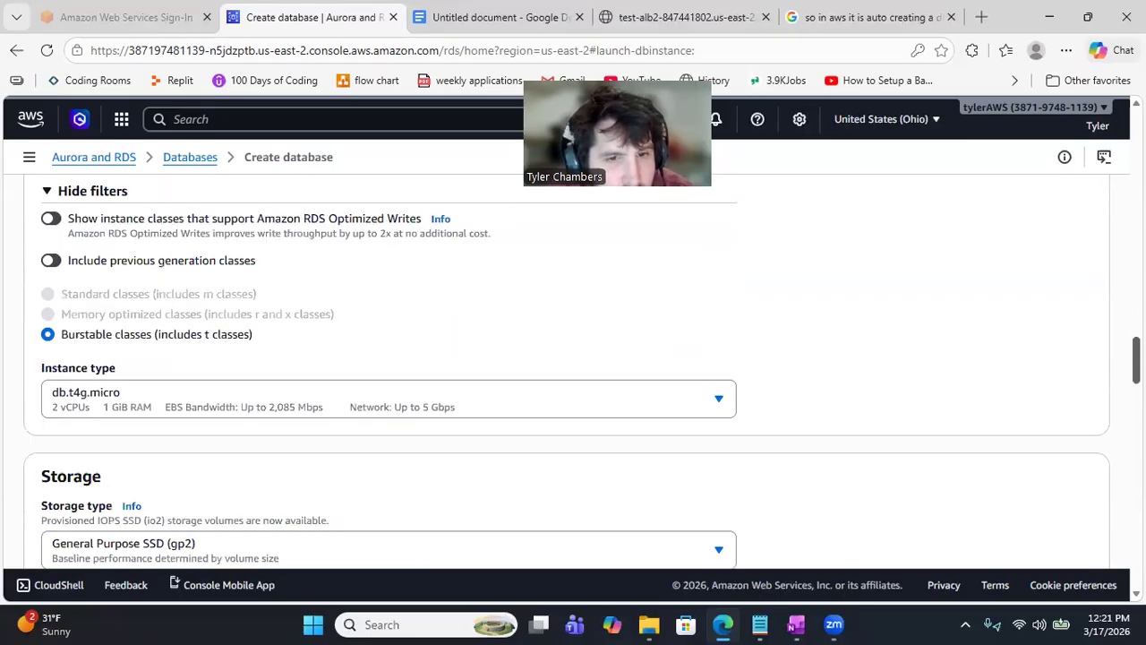
pyautogui.scroll(-2, 573, 359)
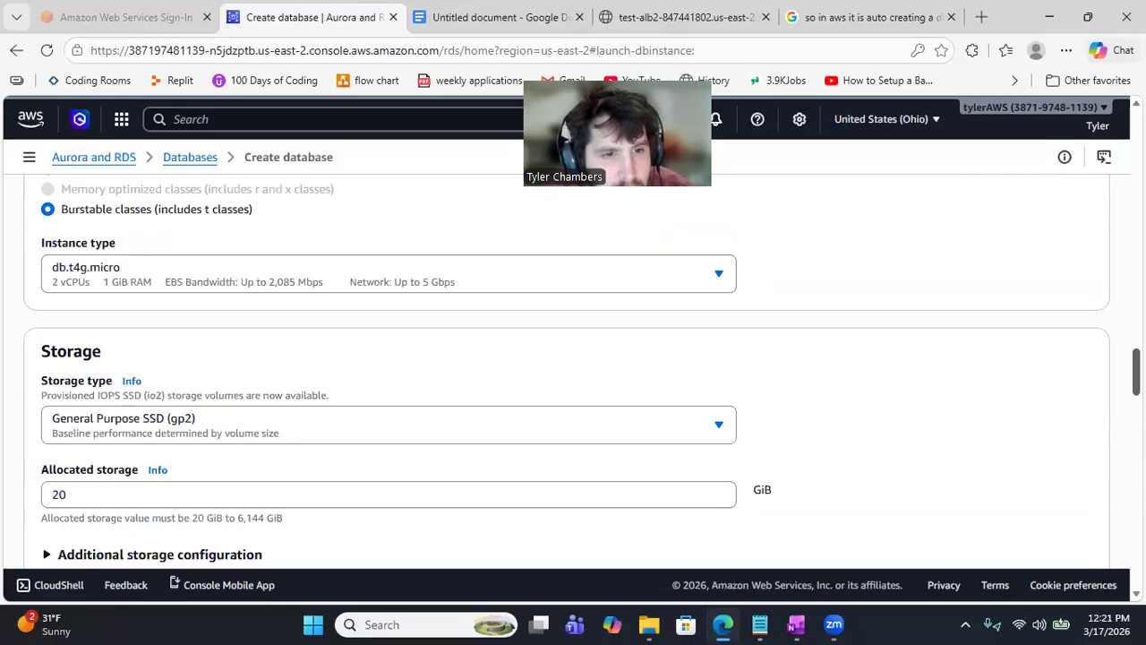
pyautogui.scroll(-2, 573, 358)
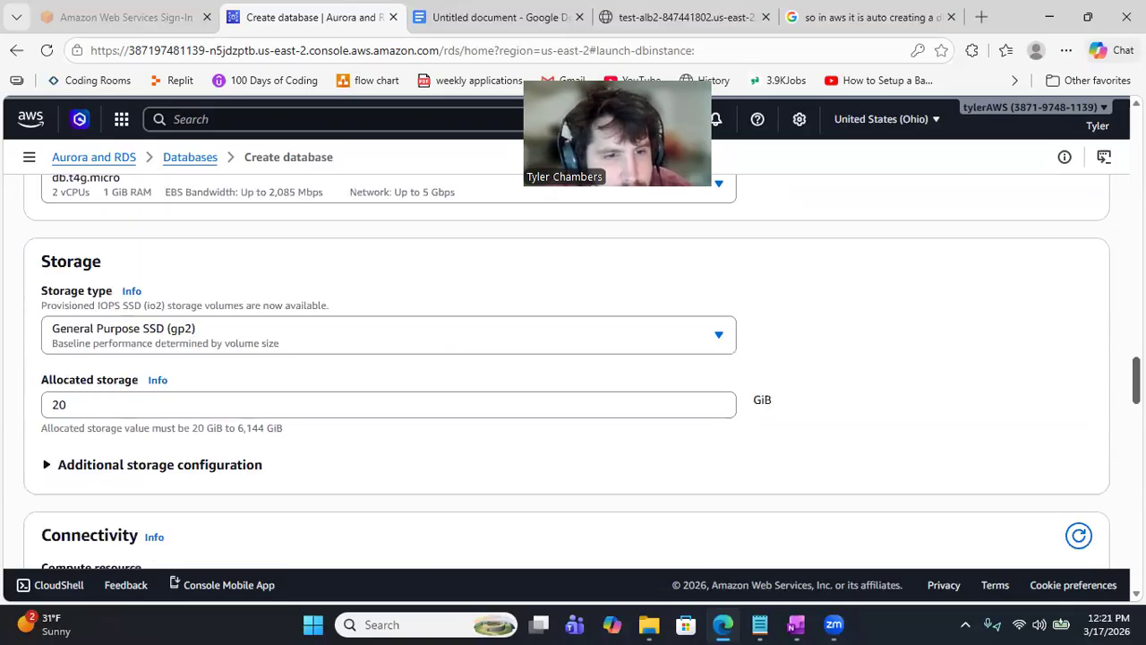
pyautogui.scroll(-3, 573, 359)
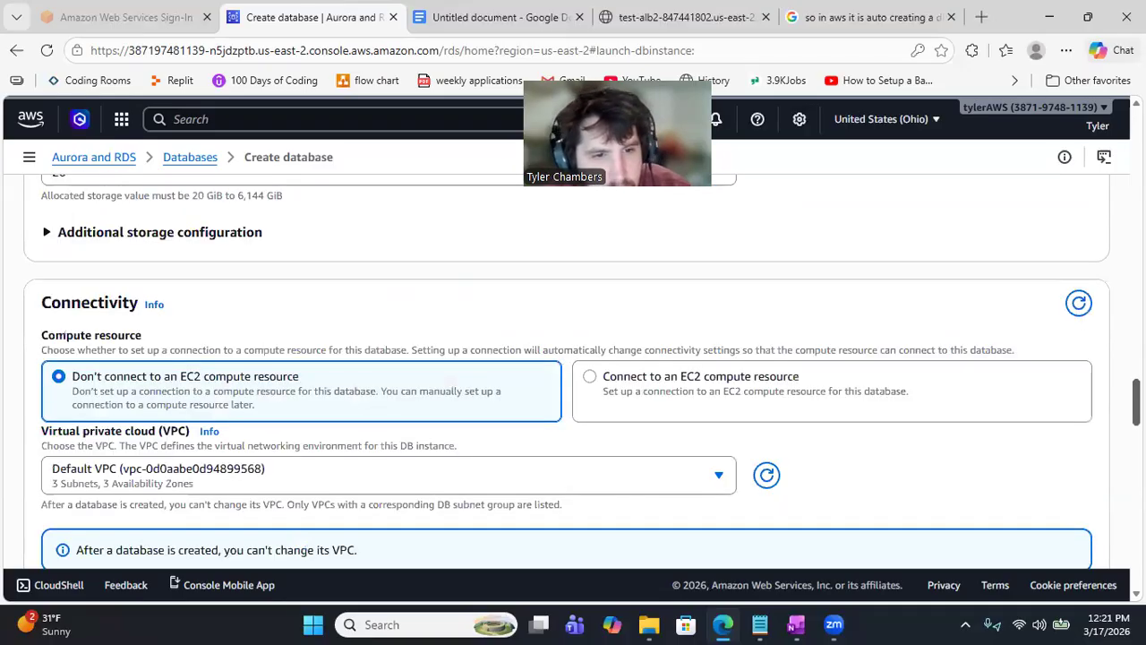
# Step: Select test-vpc-2-vpc as the VPC and keep Create new DB Subnet Group
pyautogui.scroll(-1, 573, 358)
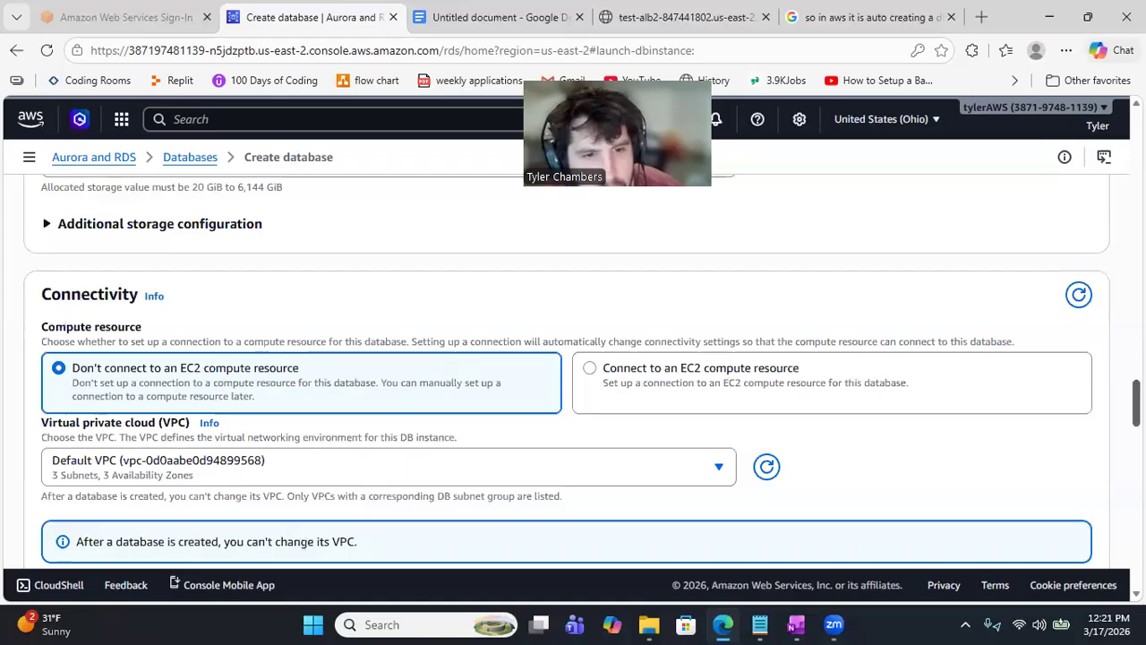
pyautogui.click(719, 468)
pyautogui.click(490, 387)
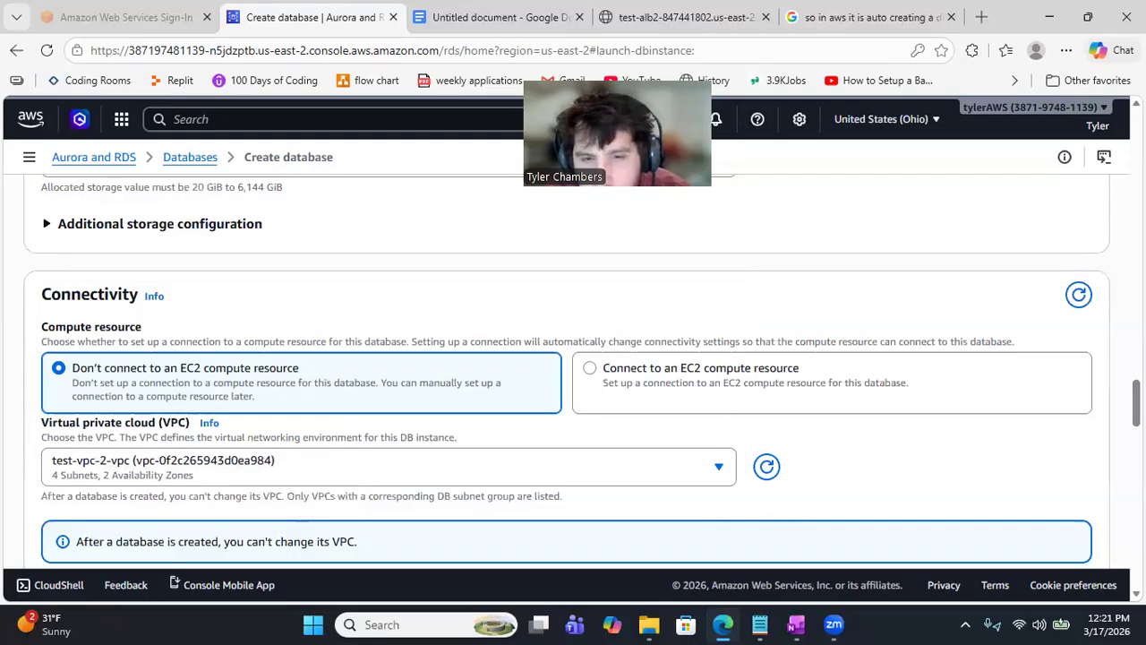
pyautogui.scroll(-3, 573, 377)
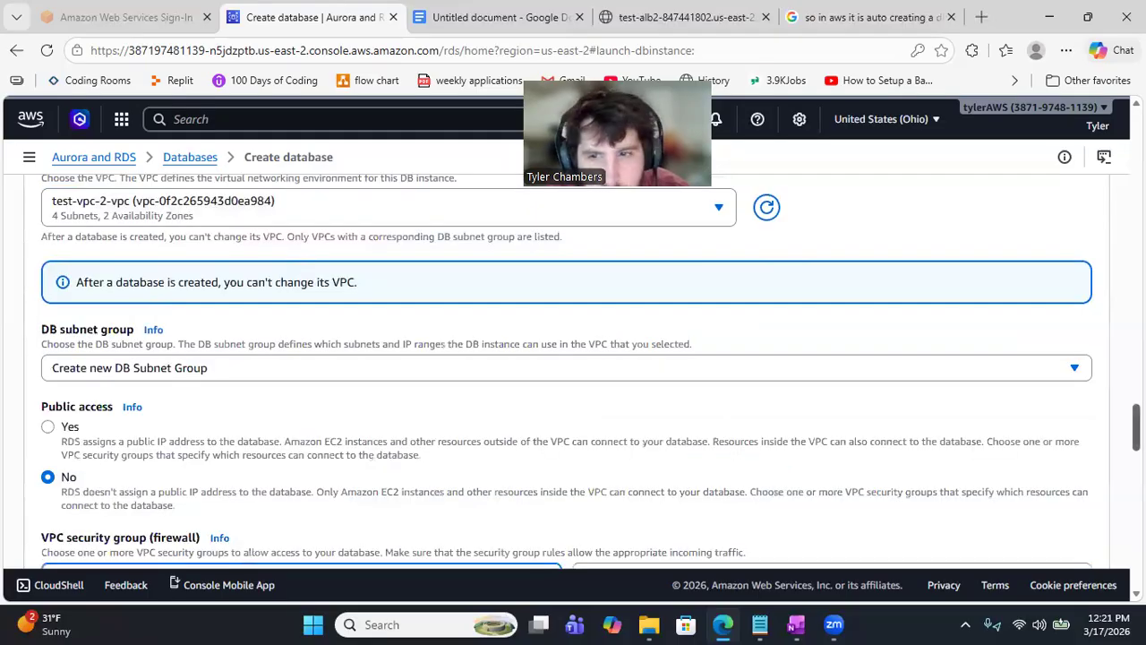
pyautogui.click(1077, 382)
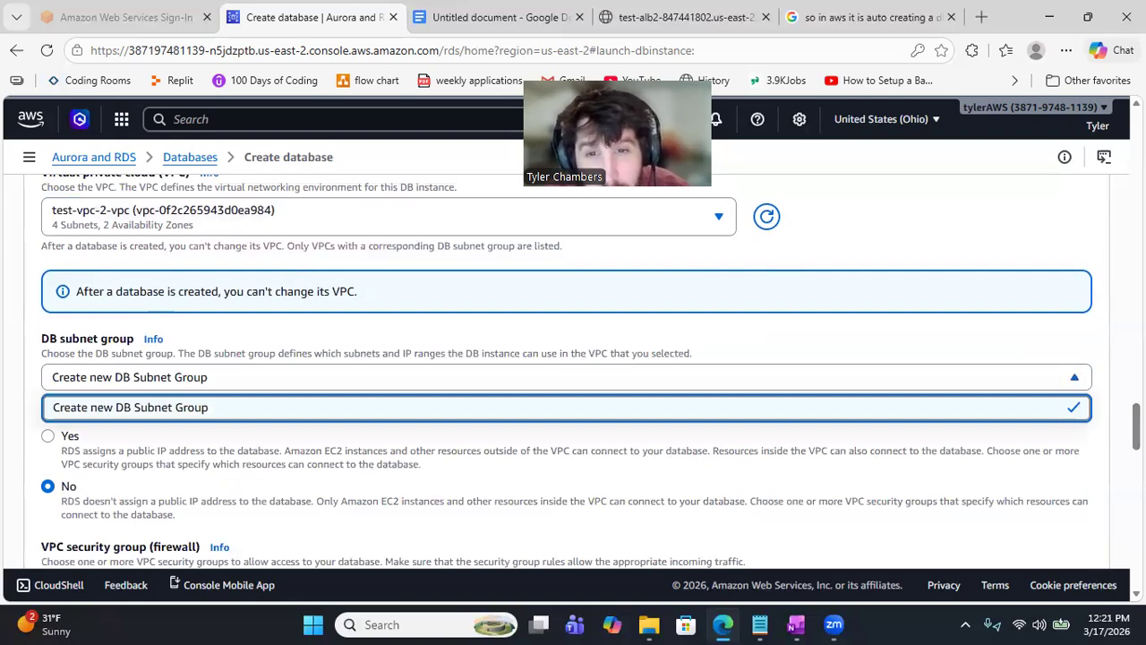
pyautogui.click(1077, 374)
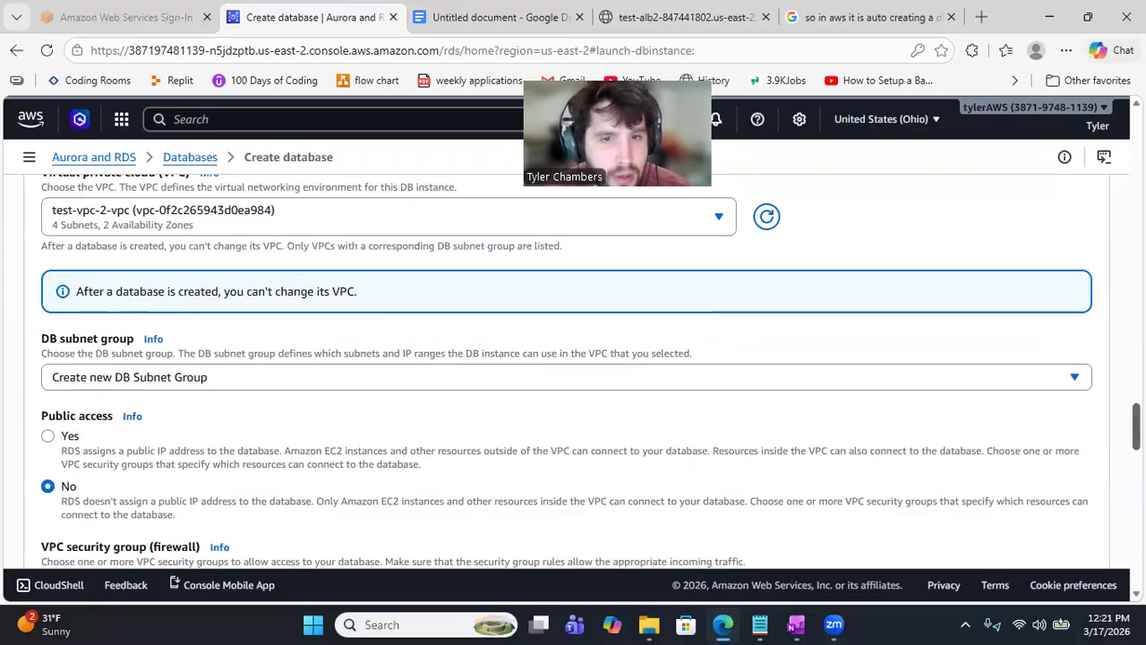
pyautogui.scroll(-1, 590, 371)
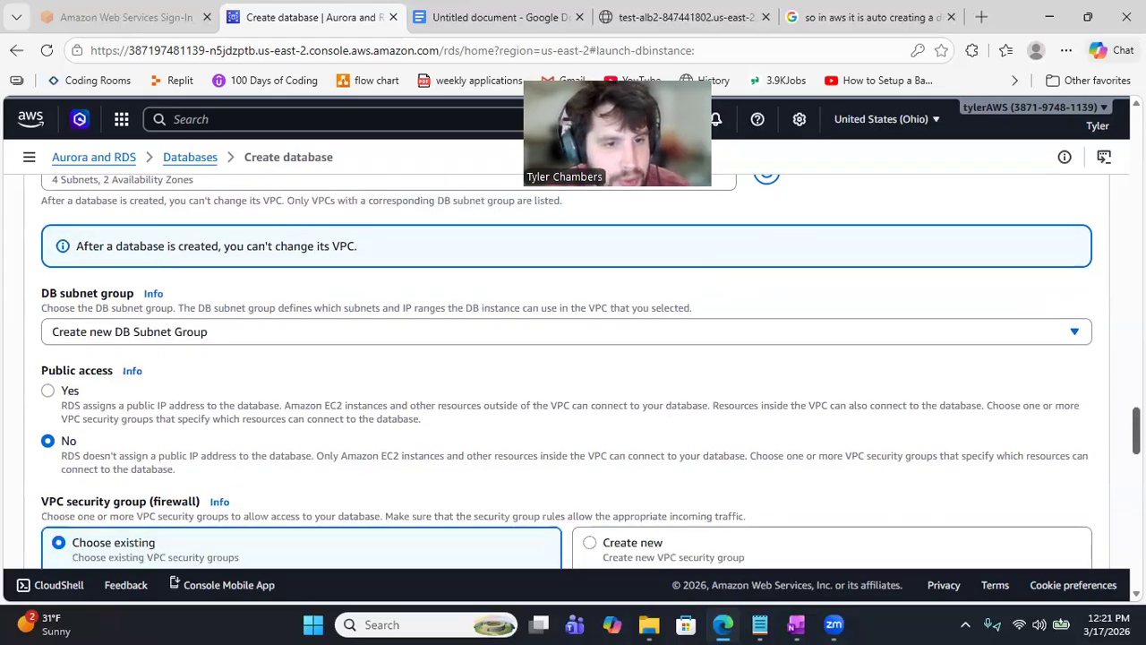
pyautogui.scroll(-2, 573, 371)
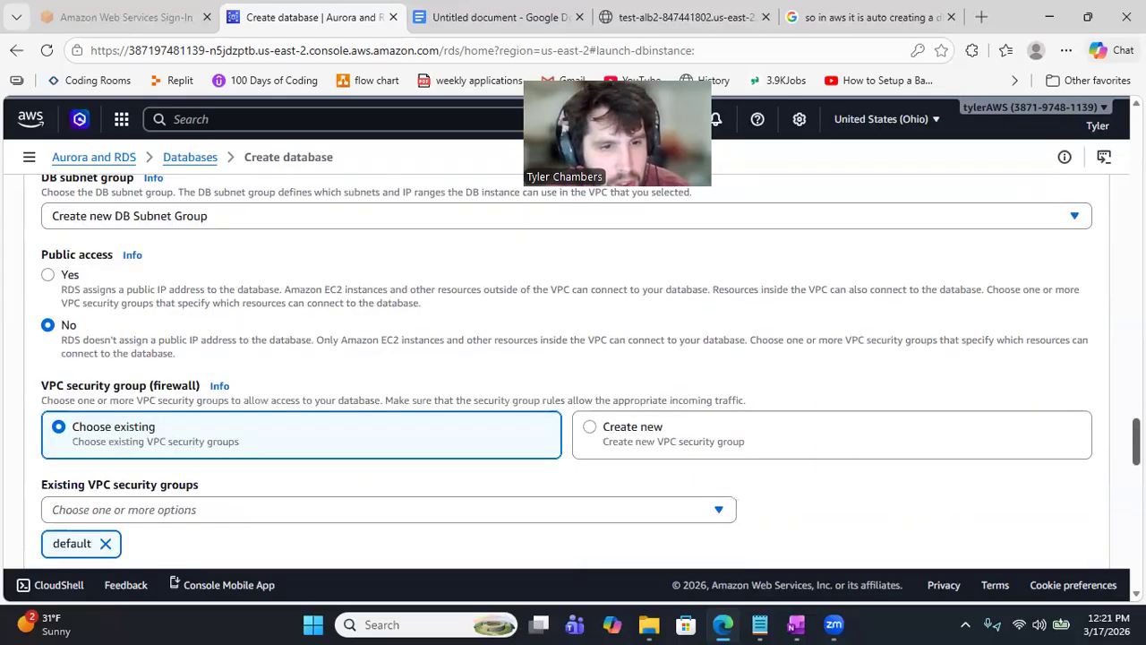
pyautogui.scroll(1, 566, 372)
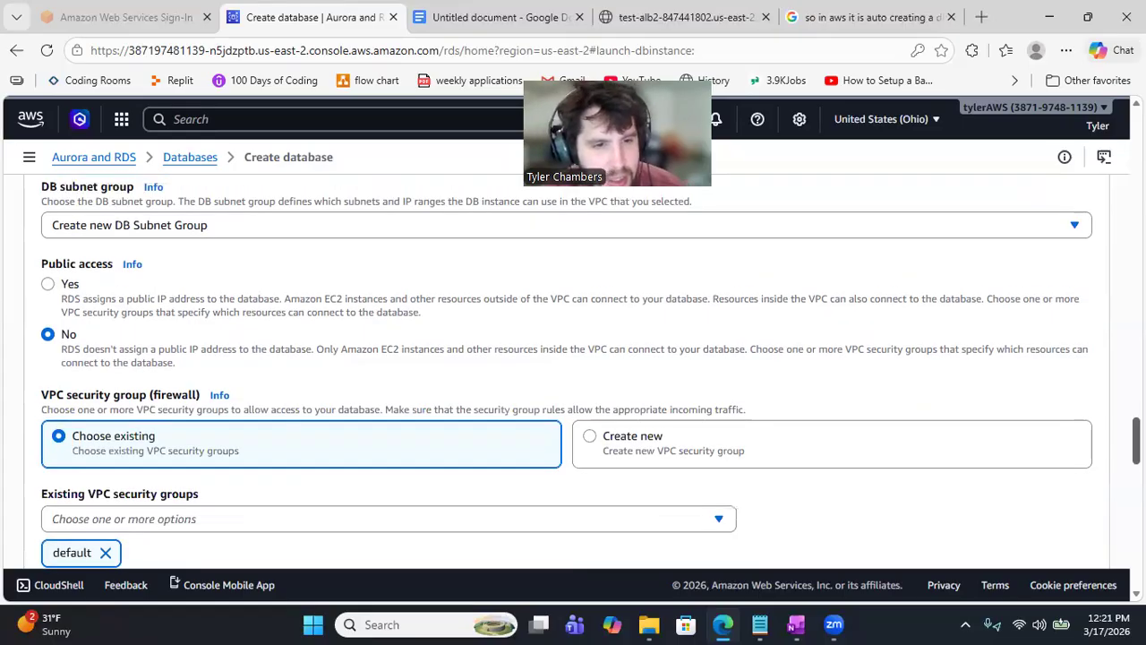
pyautogui.scroll(-1, 637, 443)
# Step: Choose db-sg as the only VPC security group, removing default
pyautogui.click(719, 436)
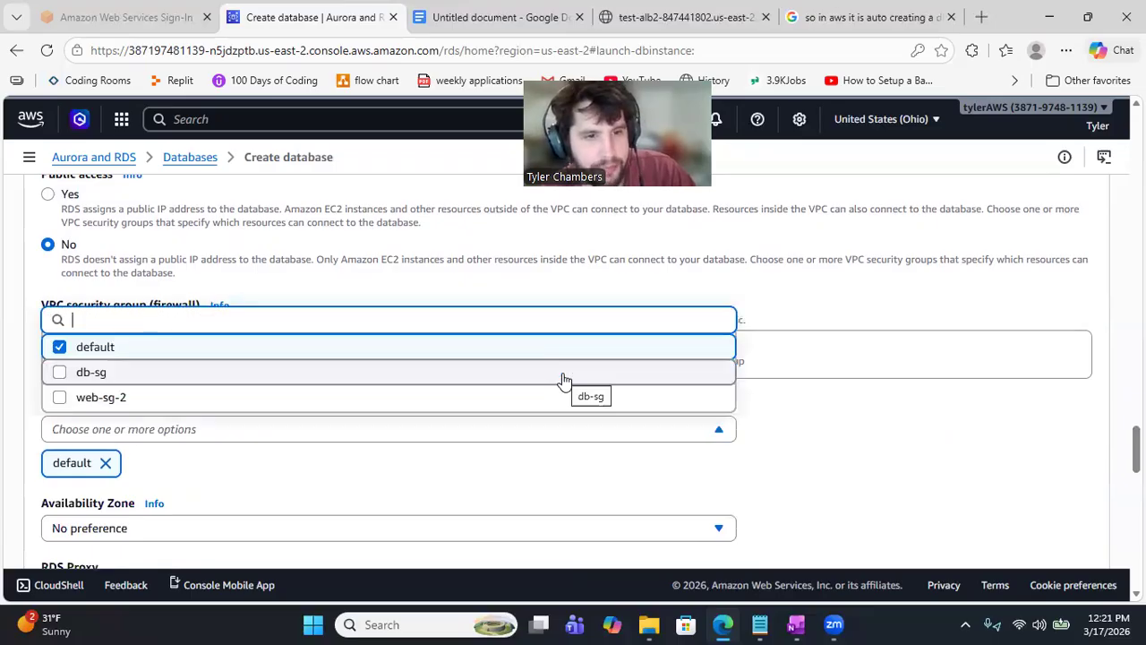
pyautogui.click(562, 377)
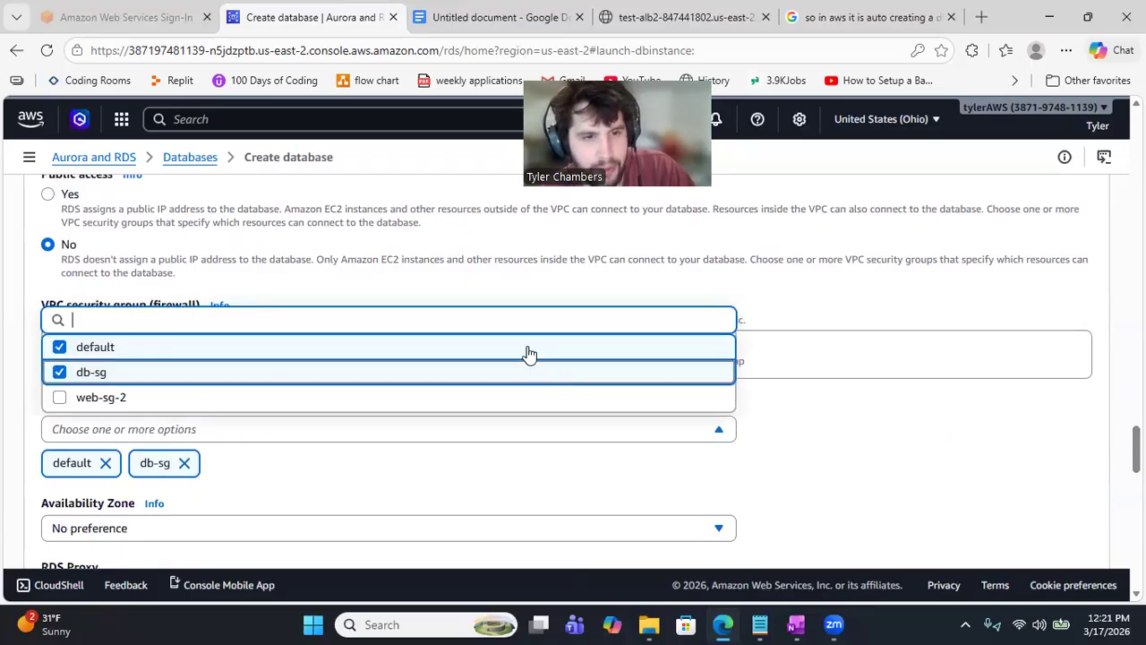
pyautogui.click(529, 349)
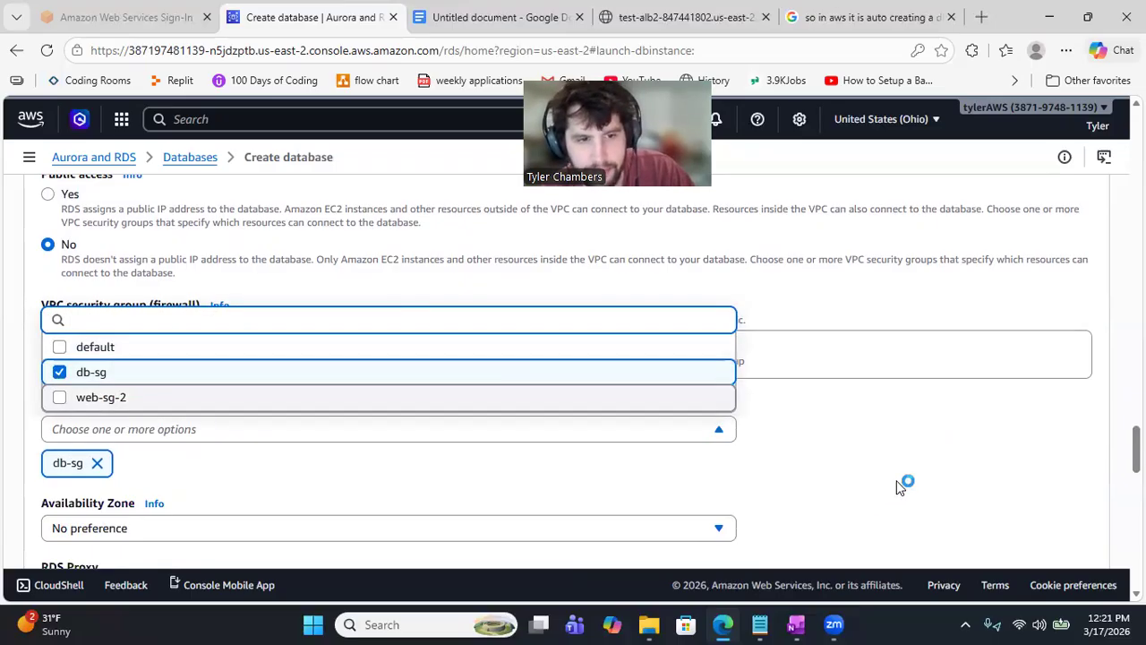
pyautogui.click(1116, 412)
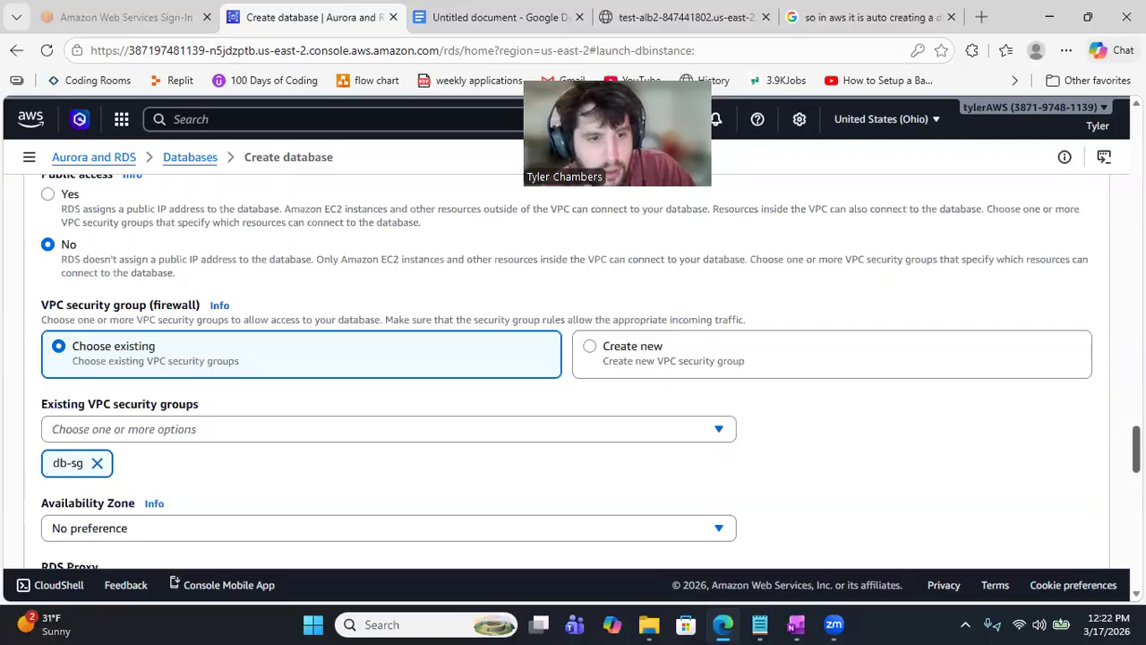
# Step: Keep Availability Zone at No preference and scroll down to the Create database button
pyautogui.scroll(-3, 919, 404)
pyautogui.scroll(-1, 919, 404)
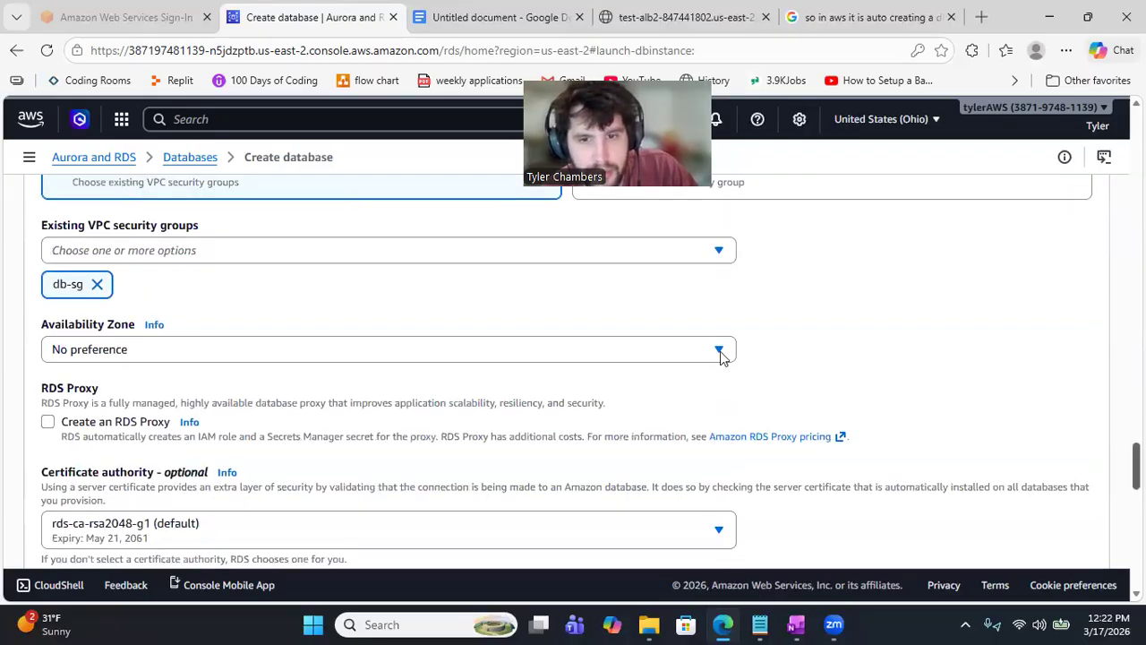
pyautogui.click(720, 351)
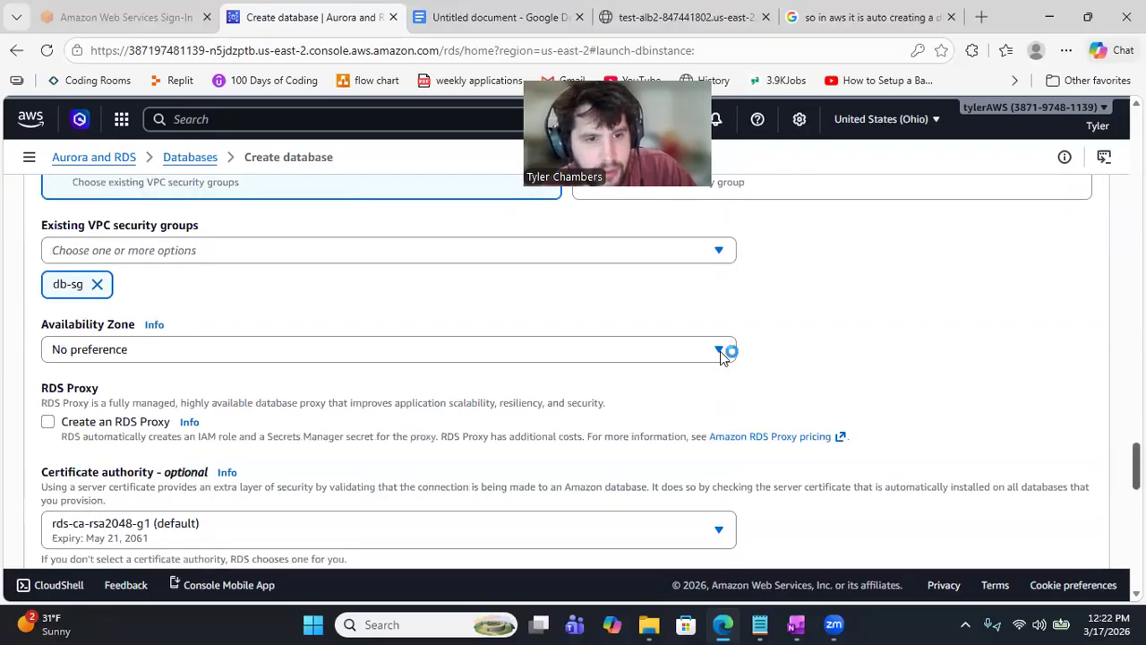
pyautogui.click(777, 370)
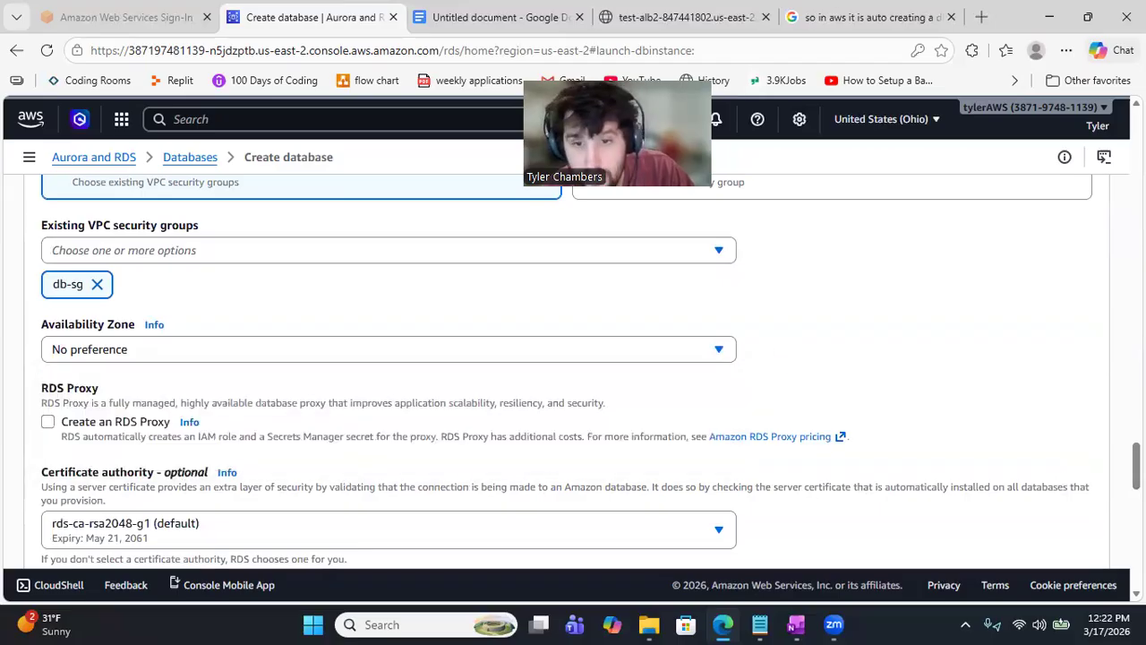
pyautogui.scroll(-1, 573, 359)
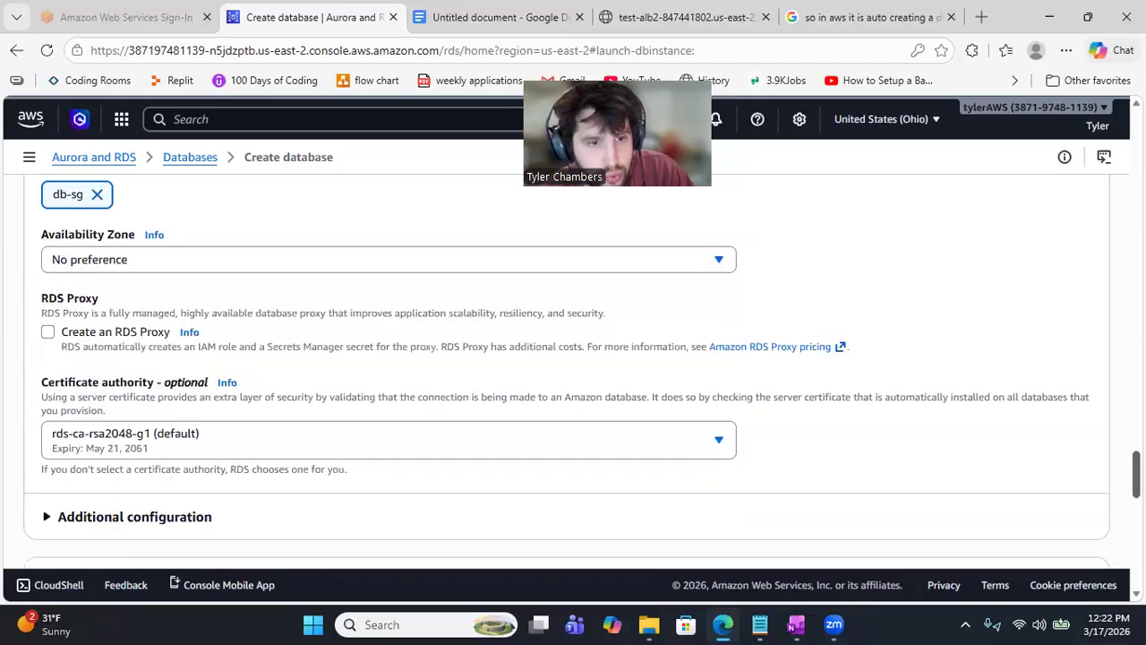
pyautogui.scroll(-2, 574, 358)
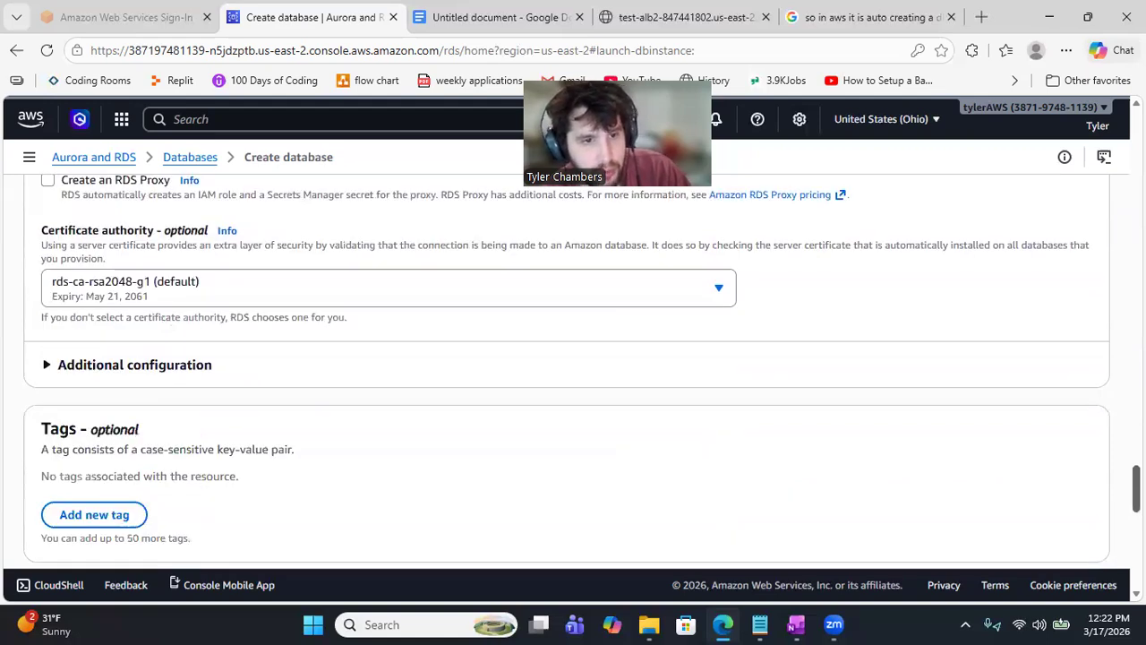
pyautogui.scroll(-1, 573, 358)
pyautogui.scroll(-3, 573, 358)
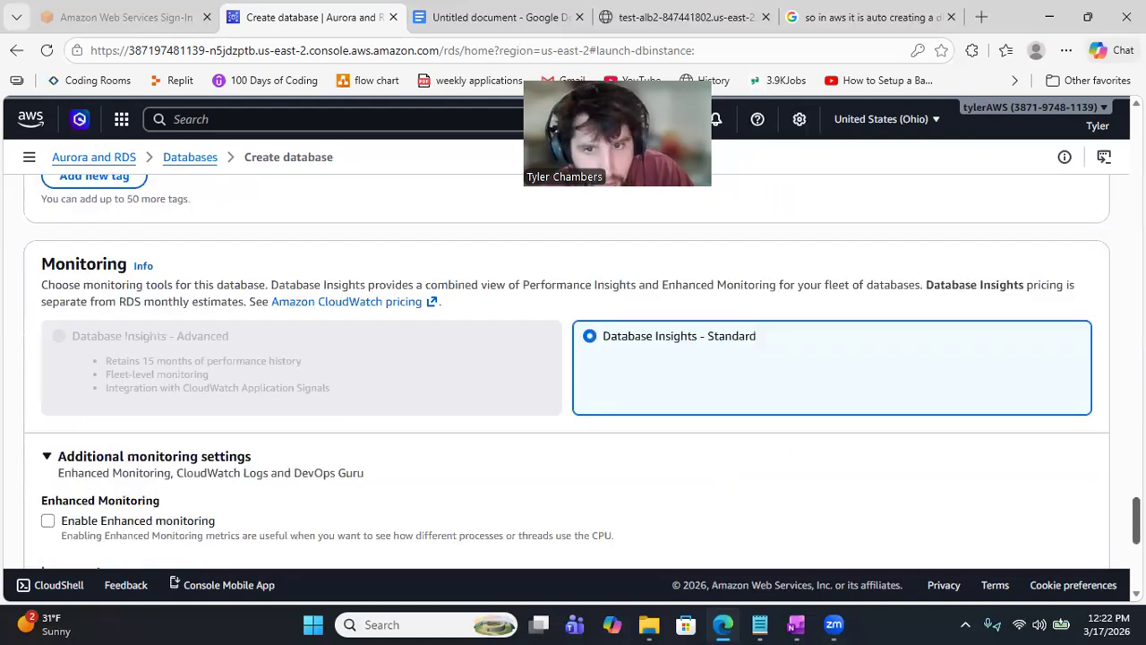
pyautogui.scroll(-1, 573, 358)
pyautogui.scroll(-1, 573, 358)
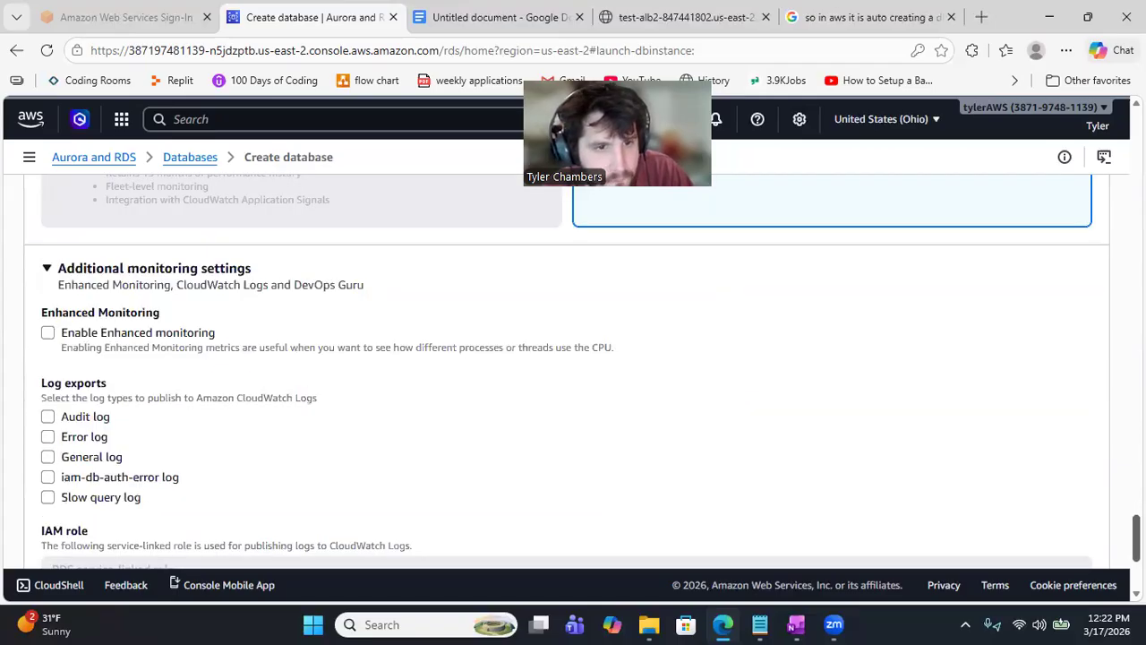
pyautogui.scroll(-1, 573, 358)
pyautogui.scroll(-2, 573, 359)
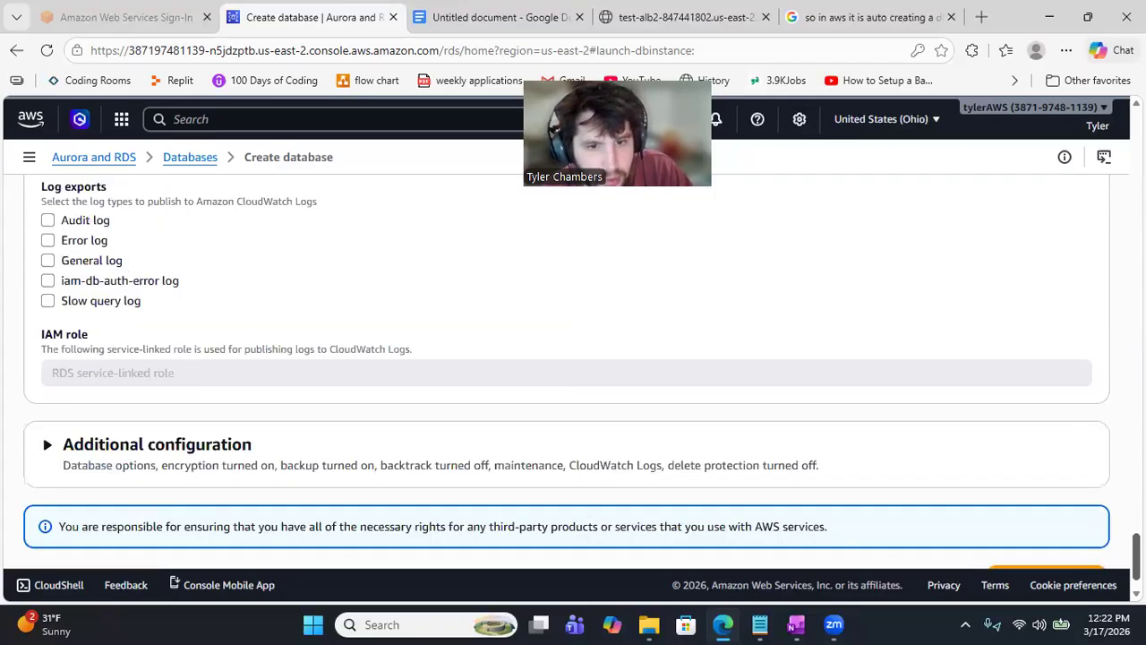
pyautogui.scroll(-1, 573, 358)
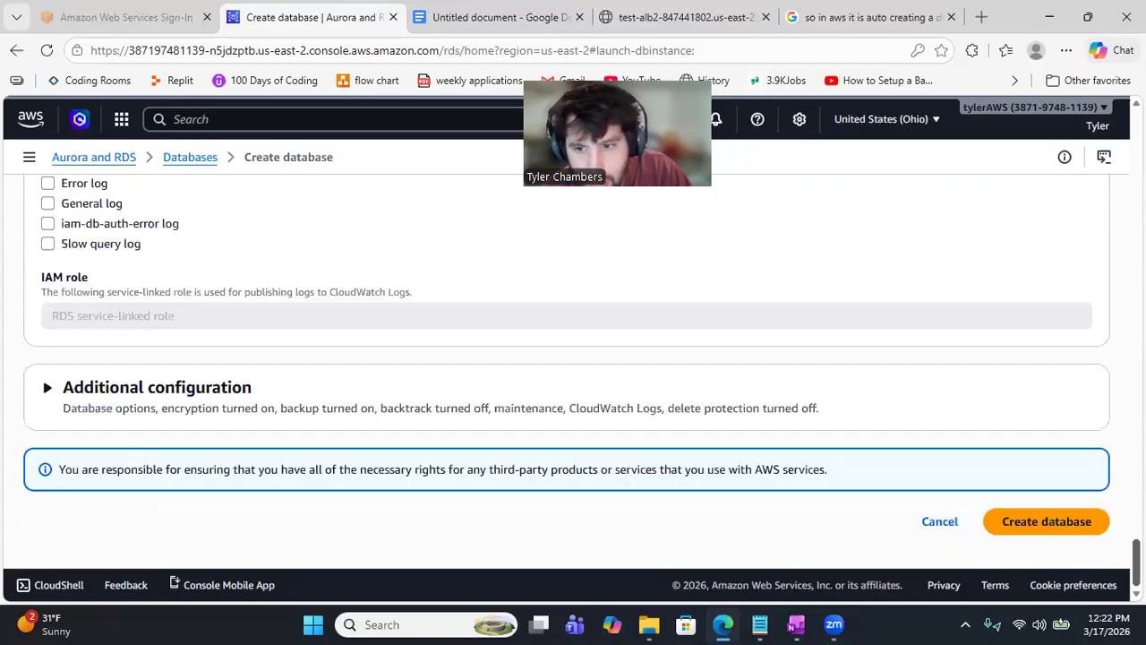
# Step: Submit the completed MySQL form to create database-1
pyautogui.click(1063, 521)
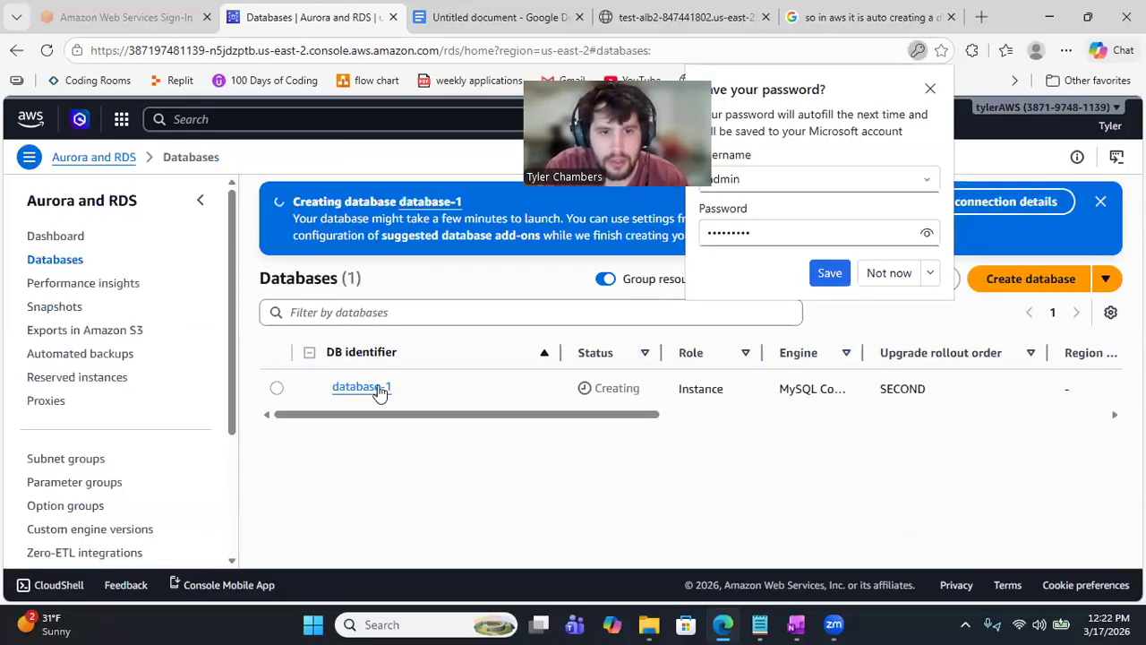
# Step: Open database-1's details, scroll through Connectivity & security, and dismiss the save-password prompt
pyautogui.click(367, 386)
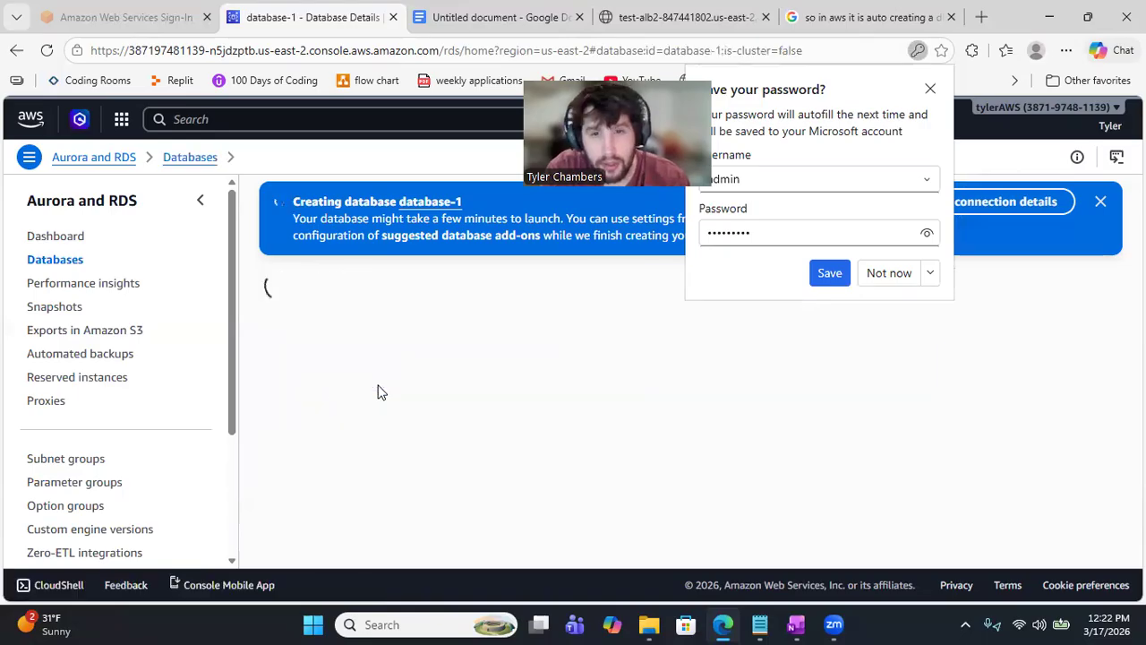
pyautogui.scroll(-1, 377, 392)
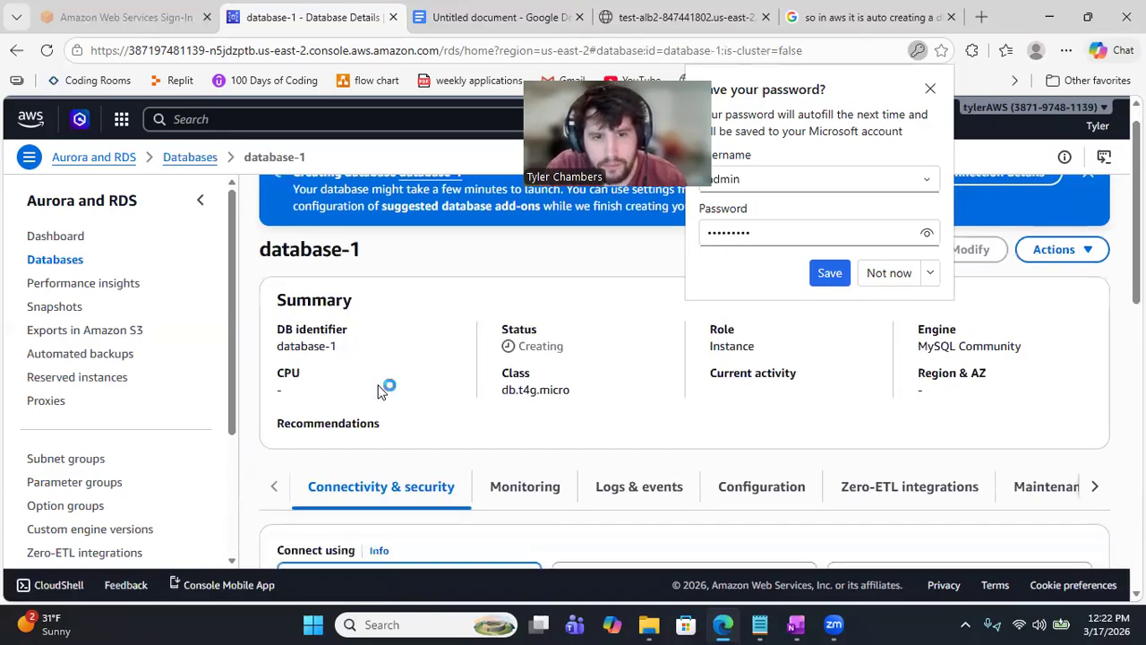
pyautogui.scroll(-1, 377, 392)
pyautogui.scroll(-1, 377, 391)
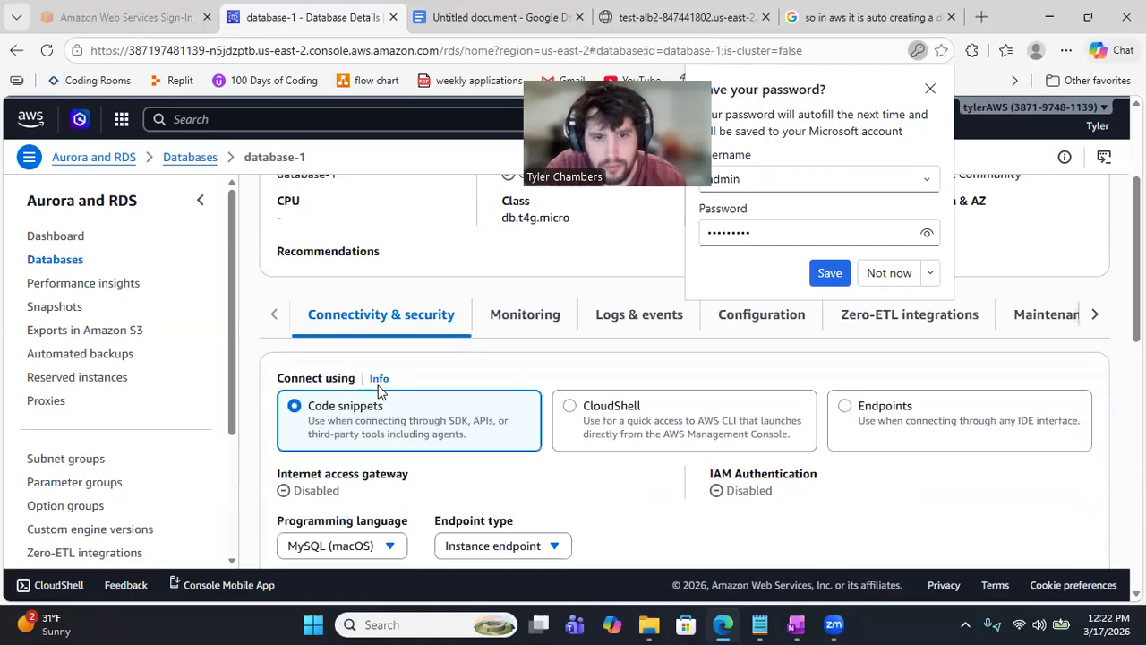
pyautogui.scroll(-2, 377, 391)
pyautogui.scroll(-2, 377, 391)
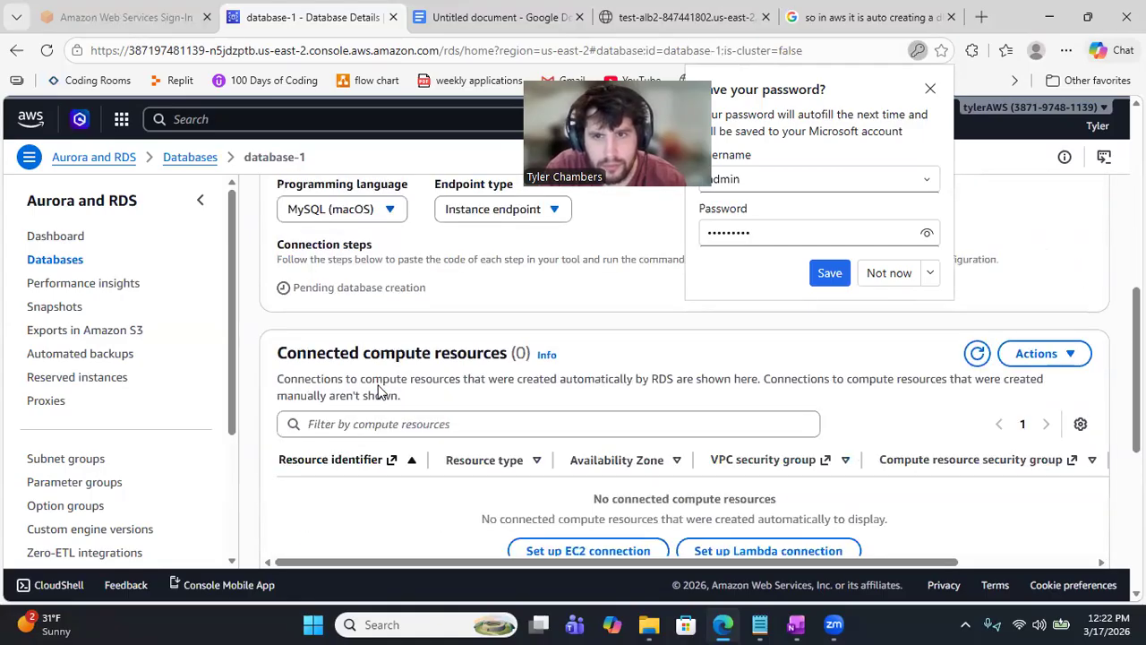
pyautogui.scroll(-1, 377, 391)
pyautogui.click(891, 278)
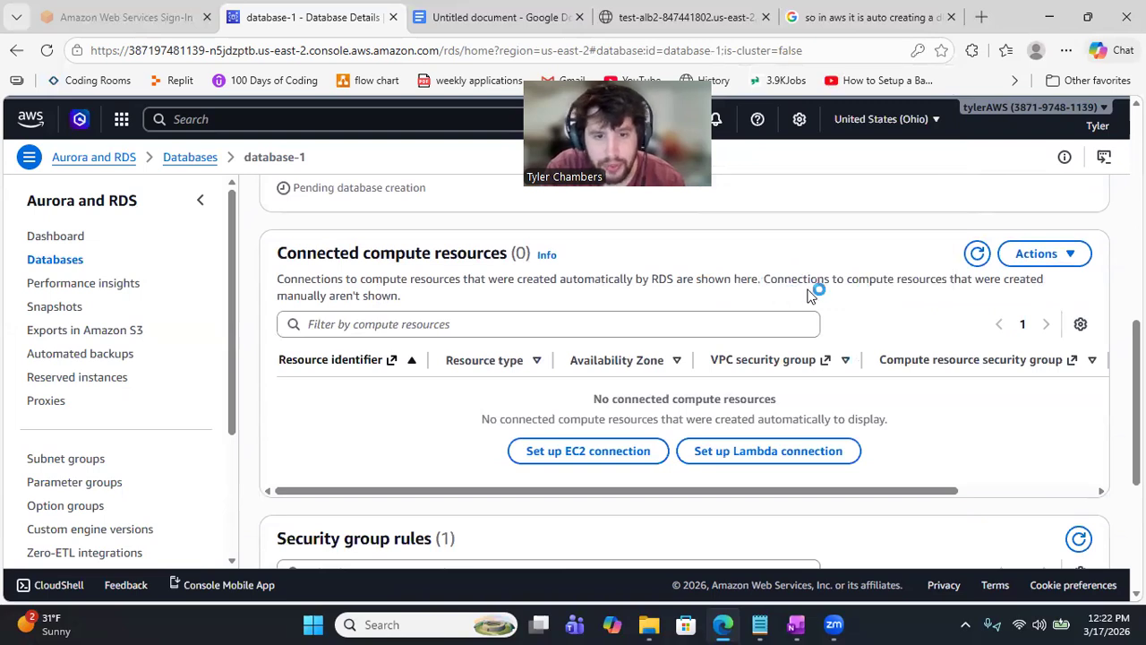
# Step: Review the rest of database-1's connectivity details, then switch to the Google Docs setup notes
pyautogui.scroll(-1, 810, 296)
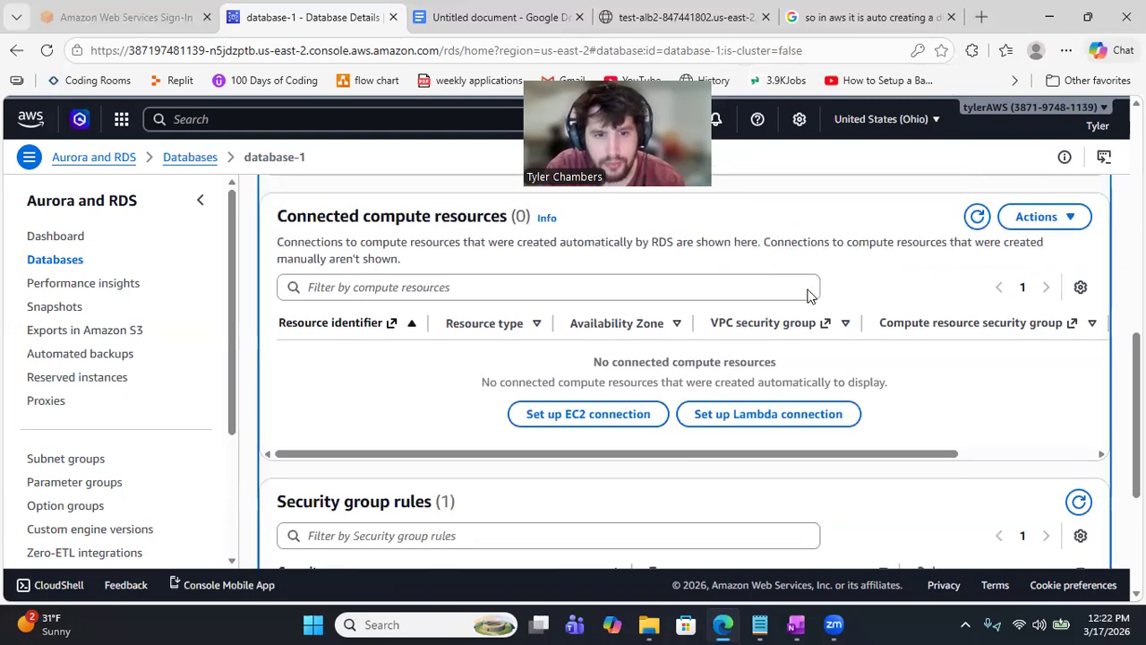
pyautogui.scroll(-3, 810, 296)
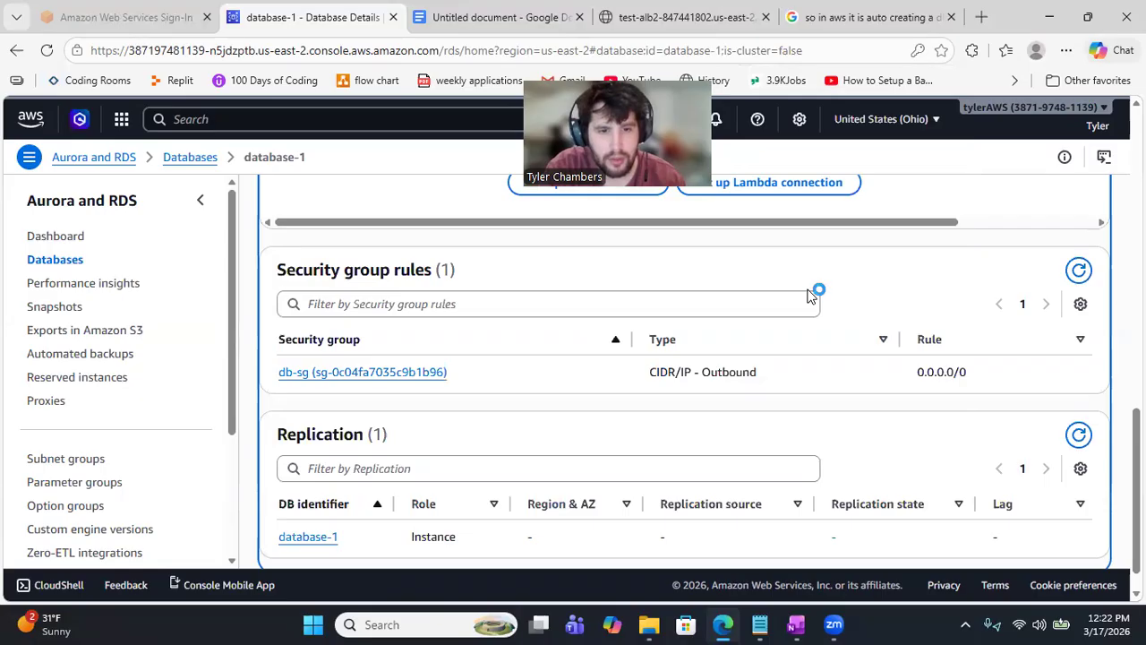
pyautogui.scroll(-1, 811, 296)
pyautogui.scroll(1, 811, 296)
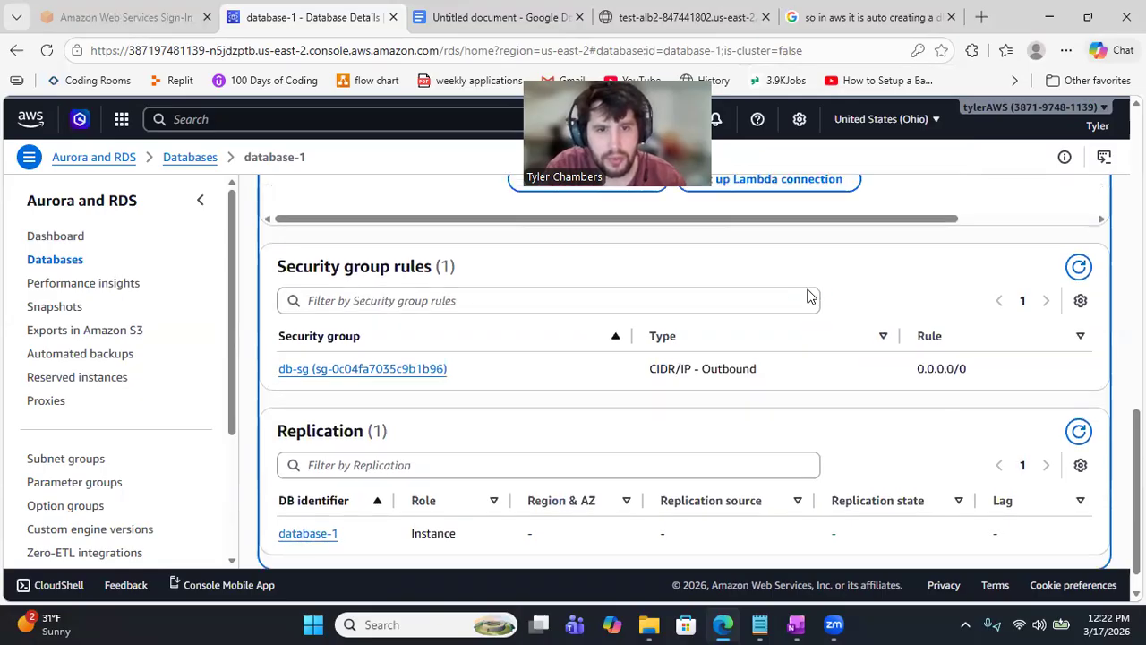
pyautogui.scroll(10, 809, 296)
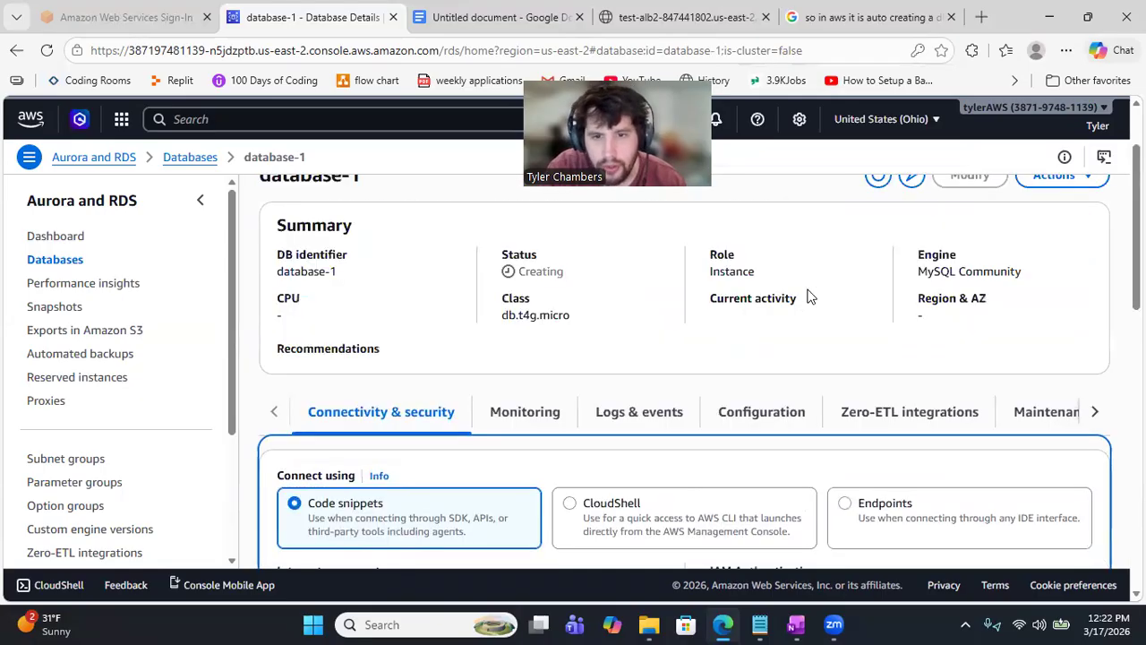
pyautogui.scroll(3, 810, 297)
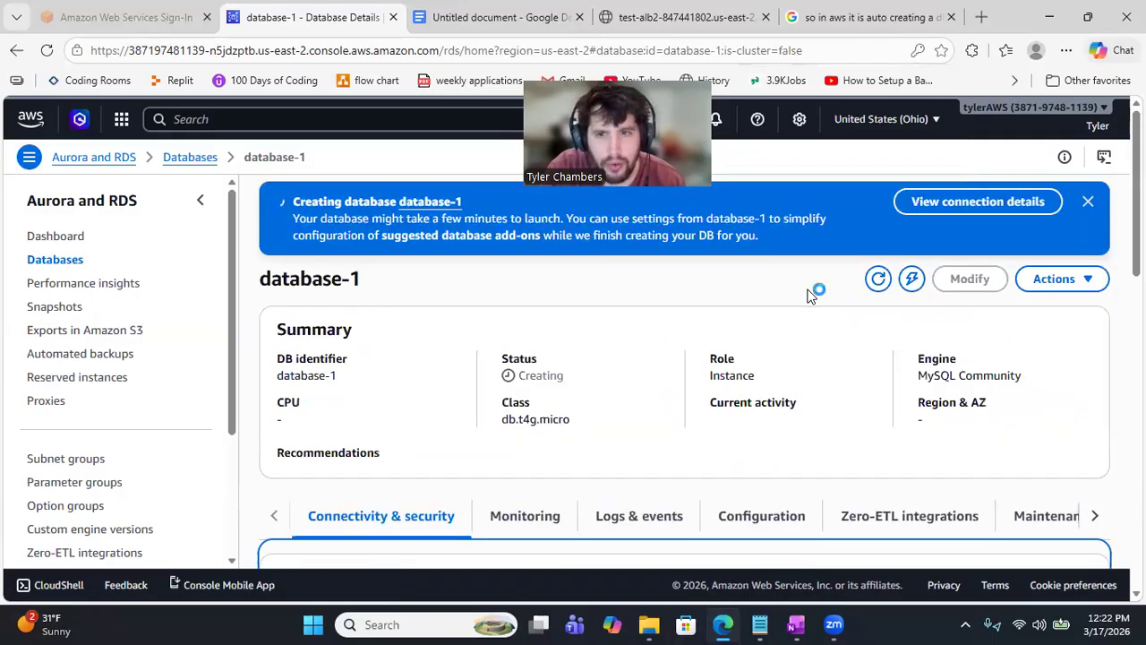
pyautogui.scroll(-1, 809, 296)
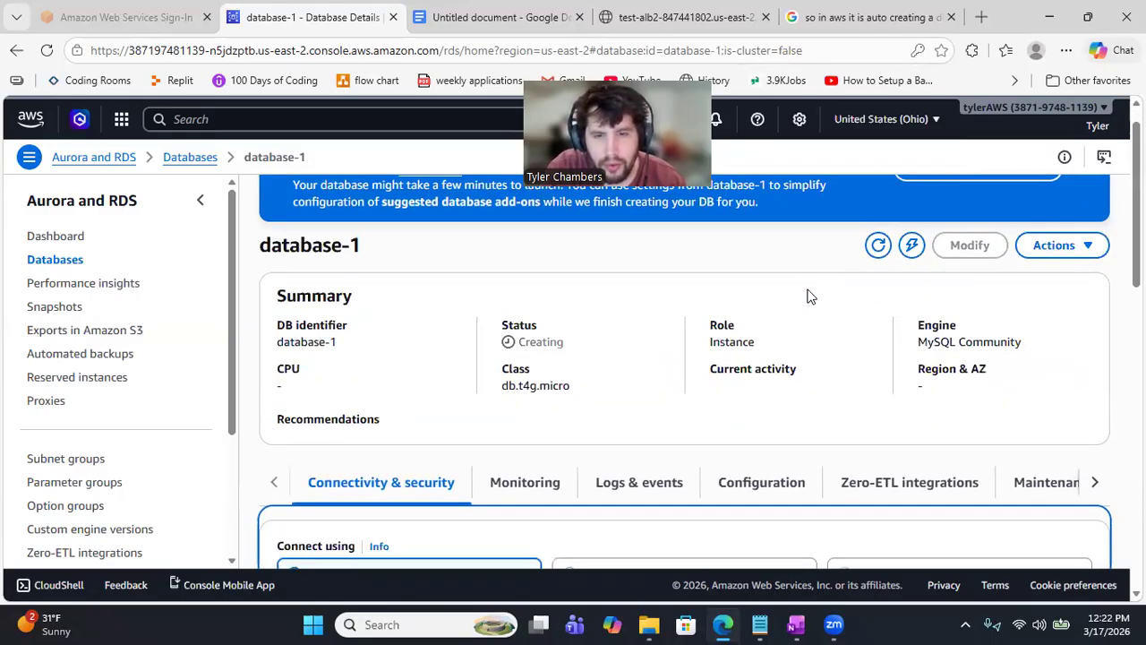
pyautogui.scroll(-5, 810, 296)
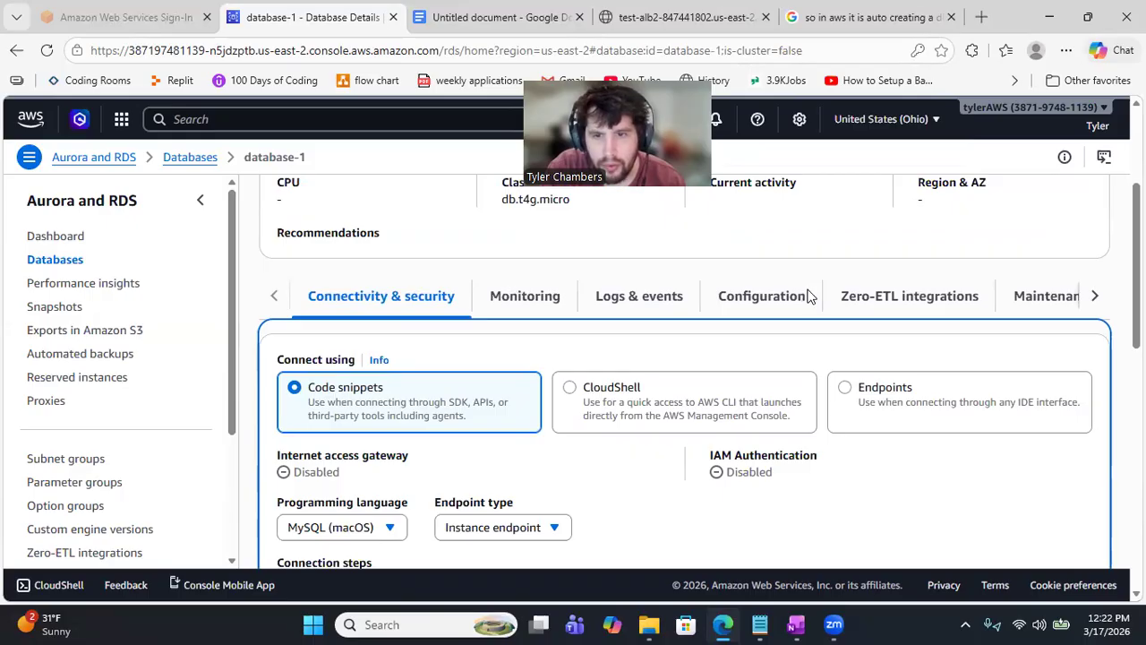
pyautogui.scroll(-1, 810, 296)
pyautogui.scroll(-2, 810, 296)
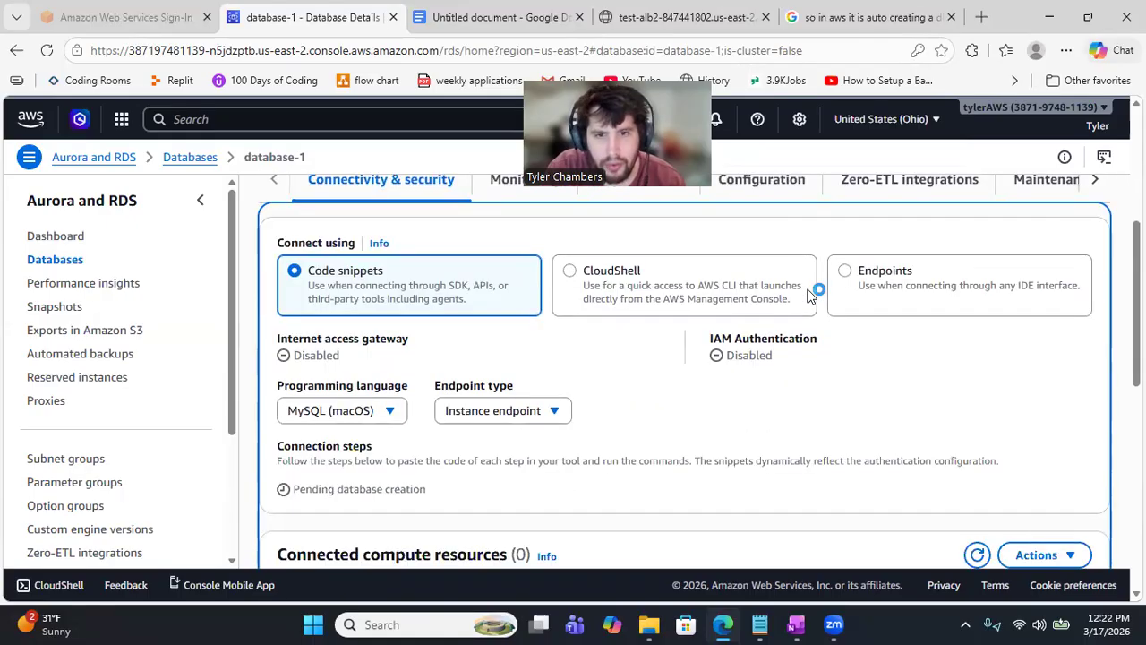
pyautogui.scroll(-1, 810, 296)
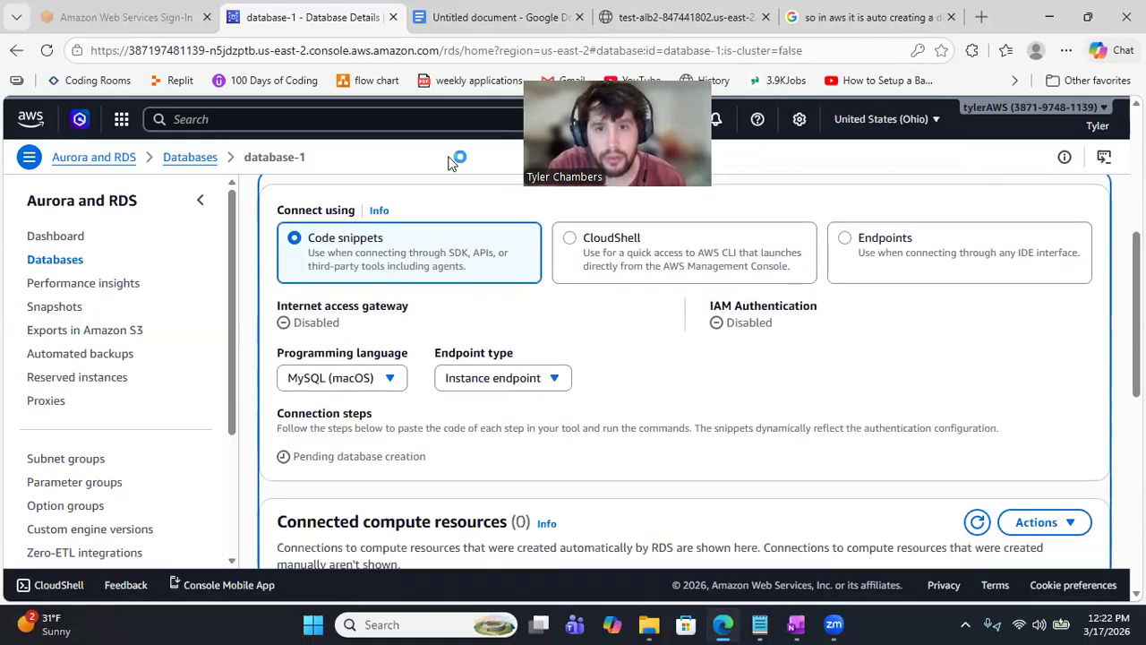
pyautogui.hotkey('ctrl', 'Tab')
# Step: Read the Launch RDS Database and Test the App sections, then return to database-1's details
pyautogui.hotkey('shift', 'Return')
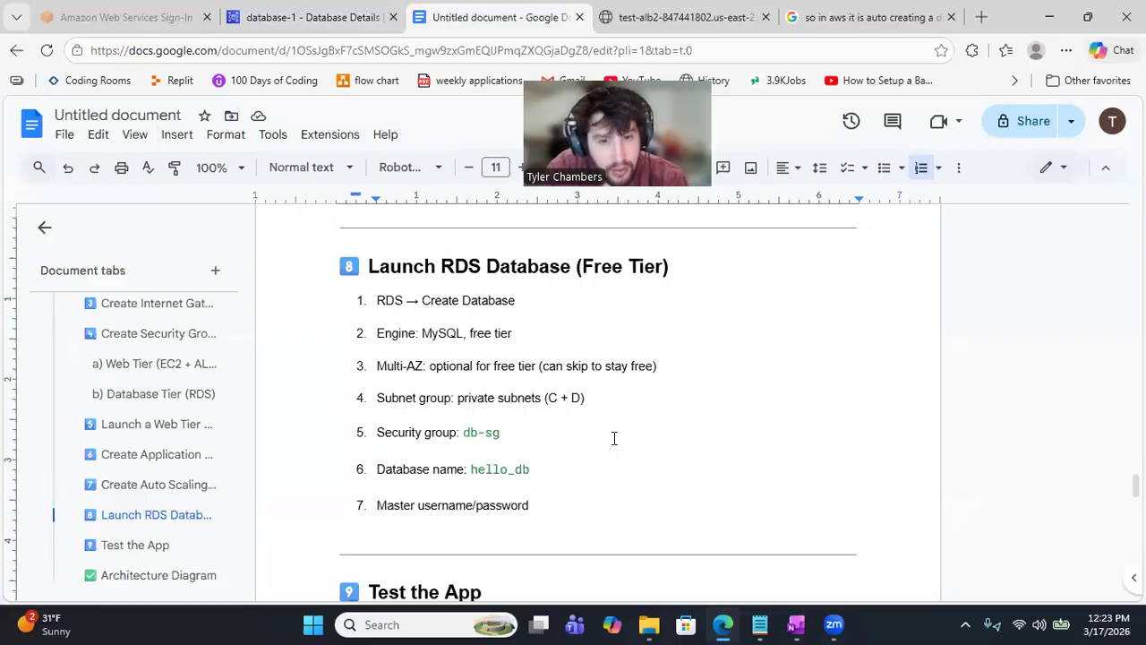
pyautogui.press('Down')
pyautogui.press('Down')
pyautogui.press('Down')
pyautogui.press('Down')
pyautogui.press('Down')
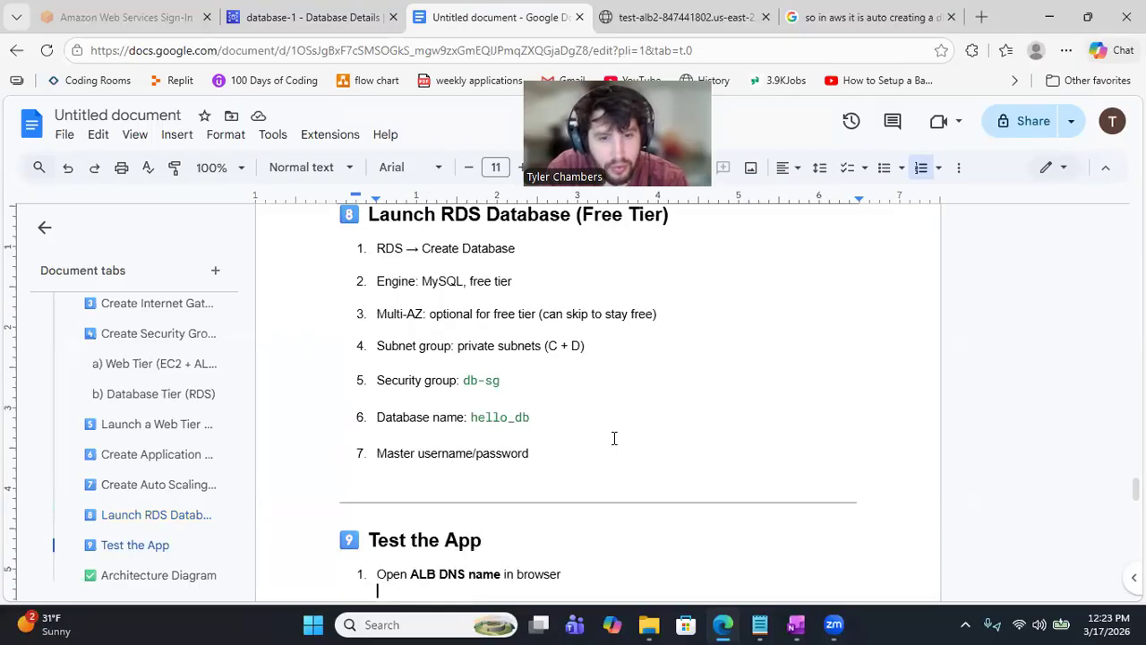
pyautogui.write('Should see:  Hello World from Web Tier Instance: i-0abc123')
pyautogui.press('Down')
pyautogui.press('Down')
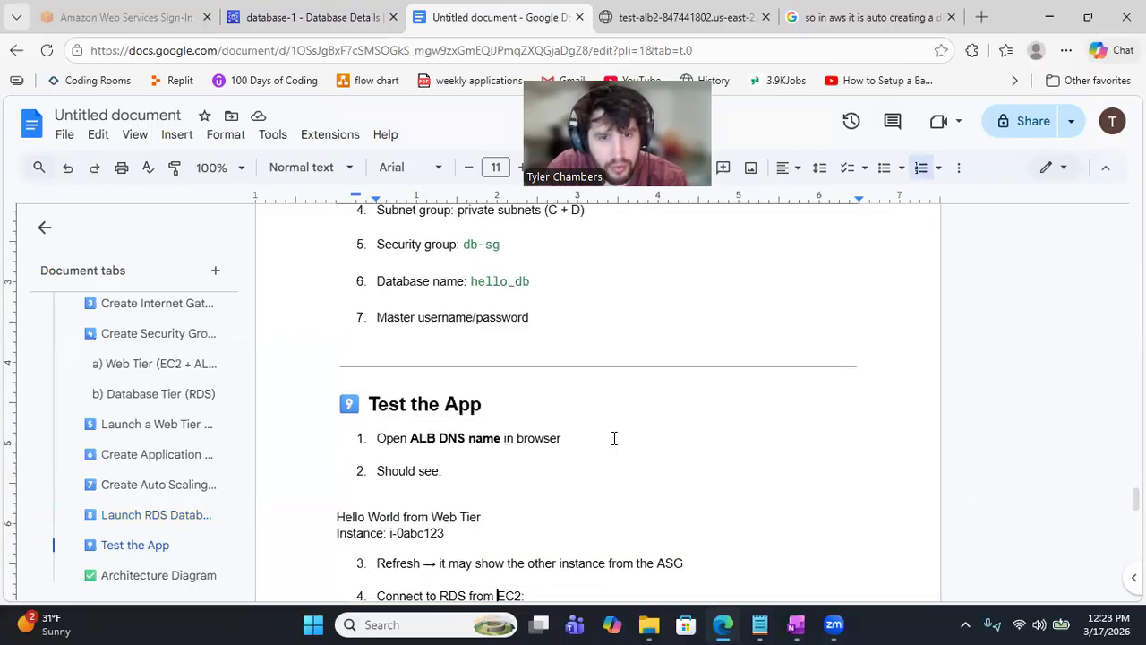
pyautogui.press('Down')
pyautogui.press('Down')
pyautogui.press('Down')
pyautogui.press('Down')
pyautogui.press('Down')
pyautogui.press('Down')
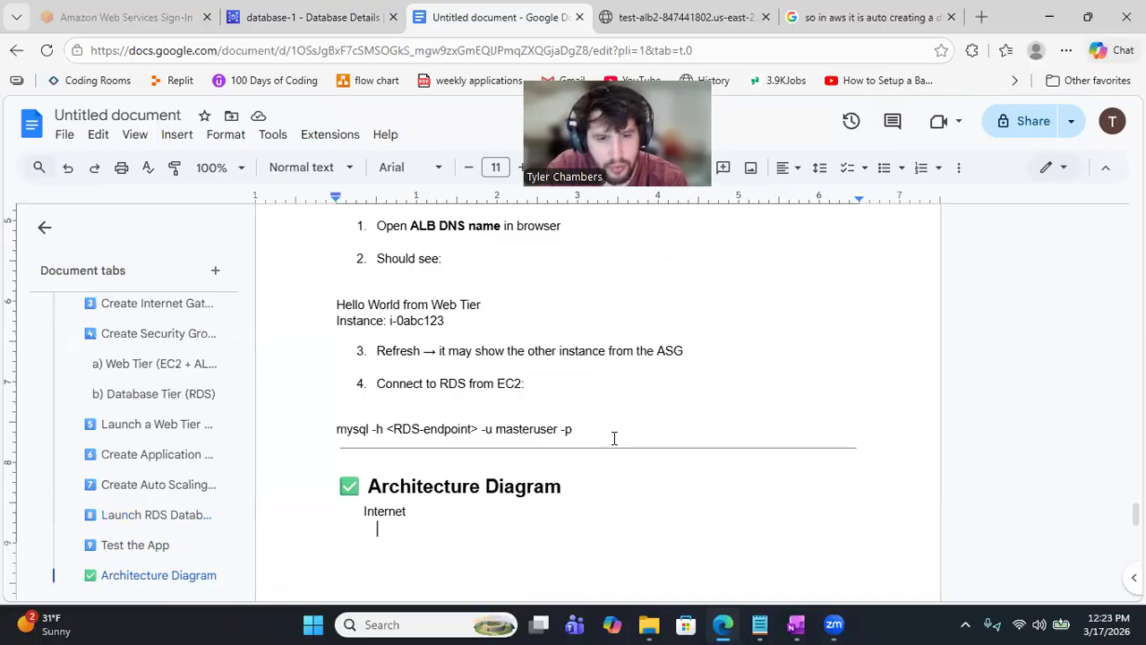
pyautogui.write('|')
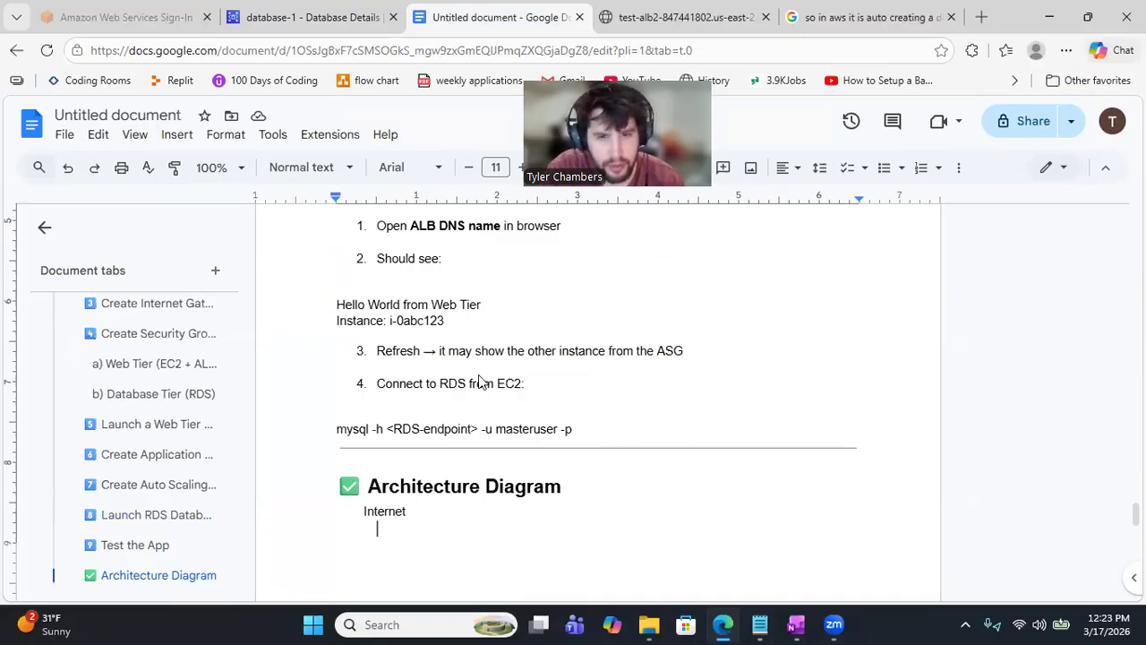
pyautogui.hotkey('ctrl', 'shift', 'Tab')
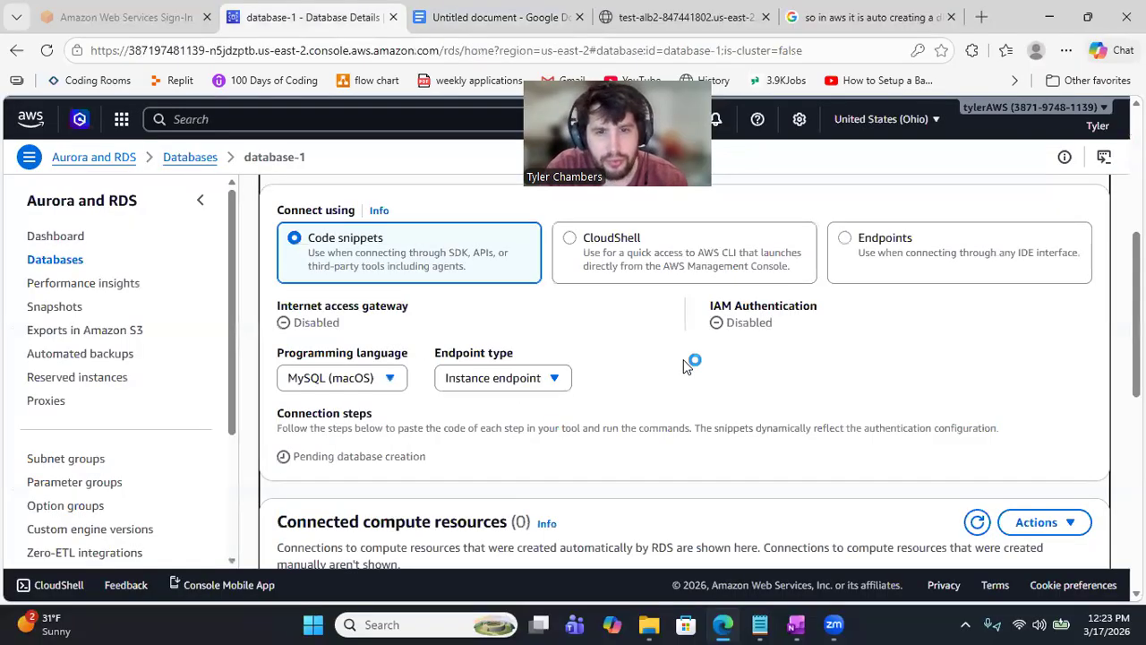
# Step: Check database-1's security group rules and replication, then view its connection details with the master username
pyautogui.scroll(-2, 685, 365)
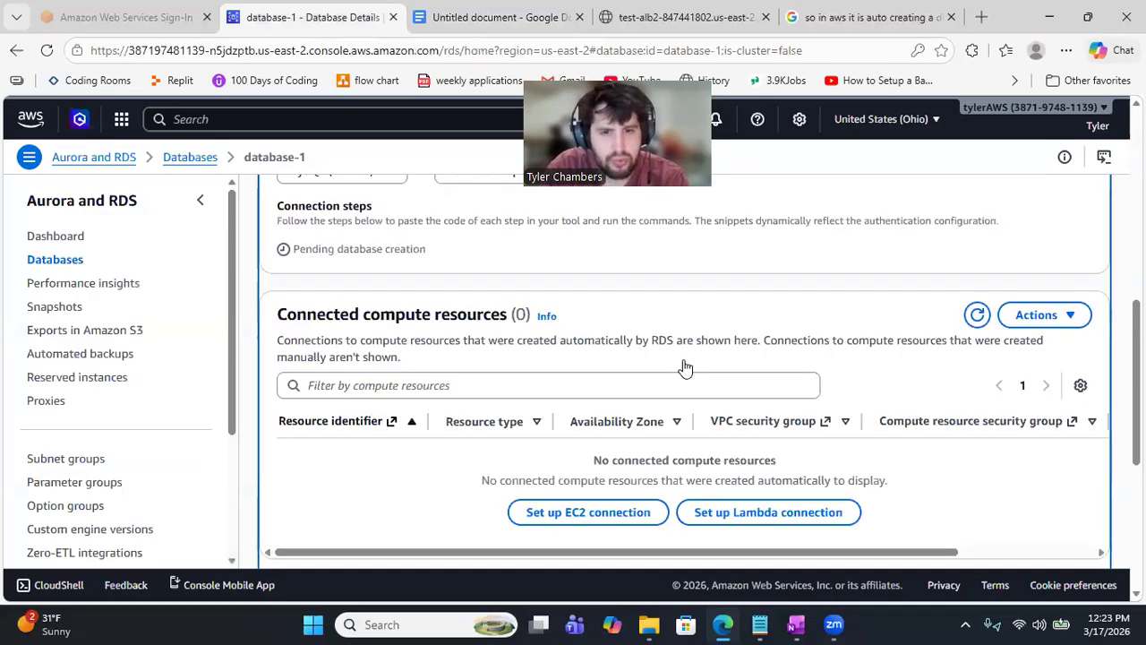
pyautogui.scroll(-1, 685, 365)
pyautogui.scroll(-3, 685, 365)
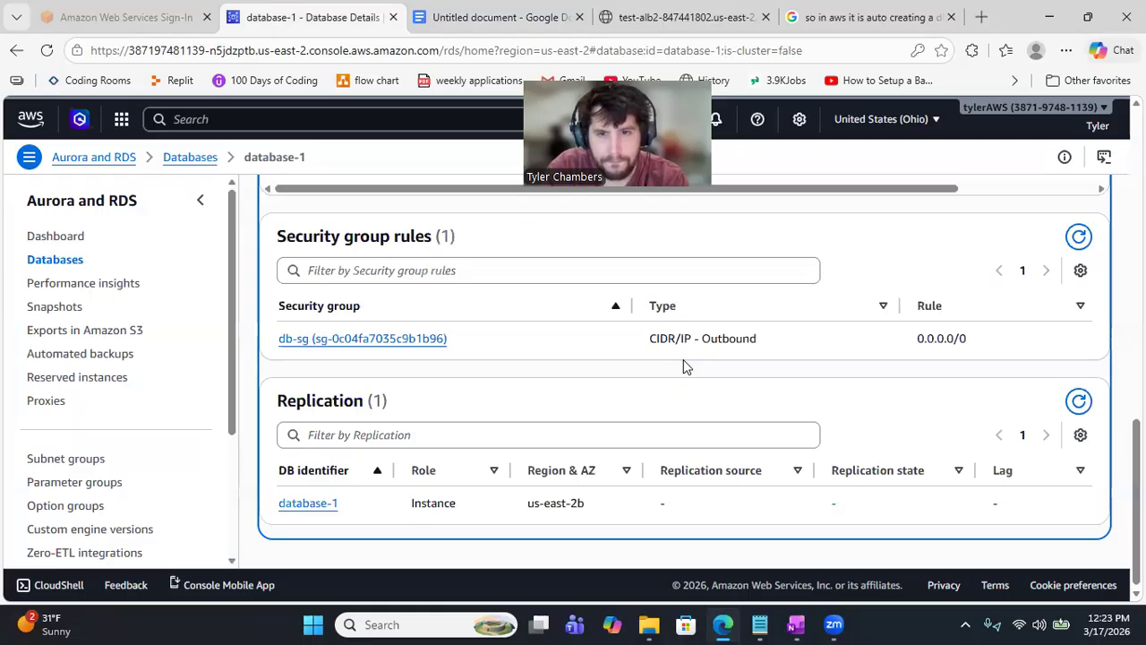
pyautogui.scroll(-1, 685, 365)
pyautogui.scroll(1, 685, 365)
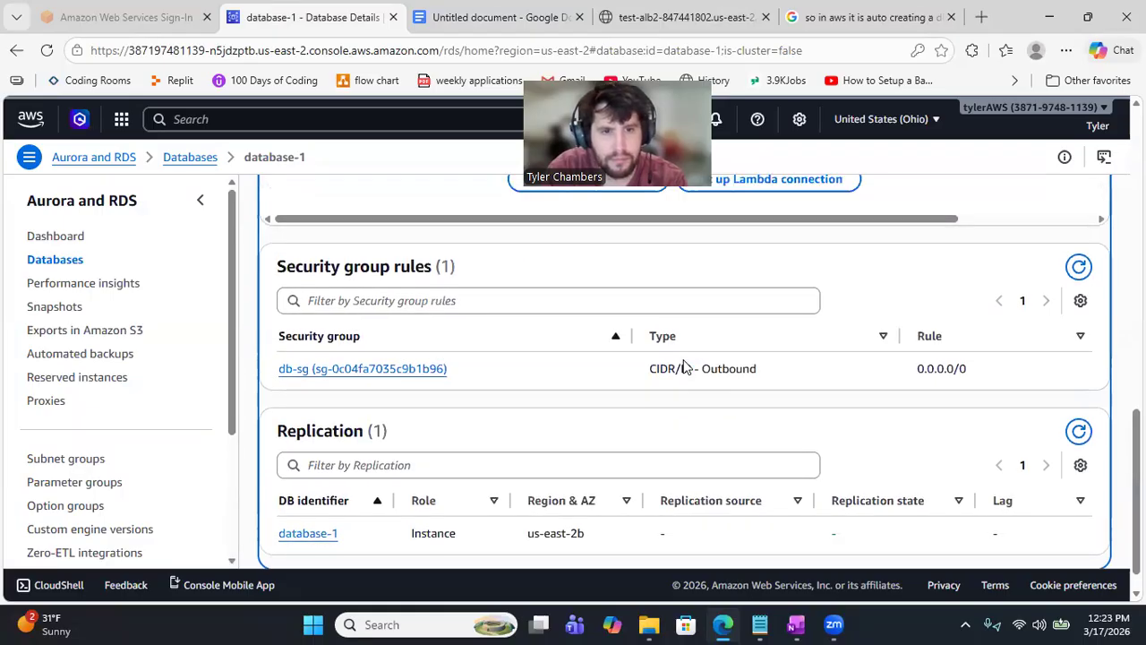
pyautogui.scroll(1, 685, 365)
pyautogui.scroll(8, 687, 367)
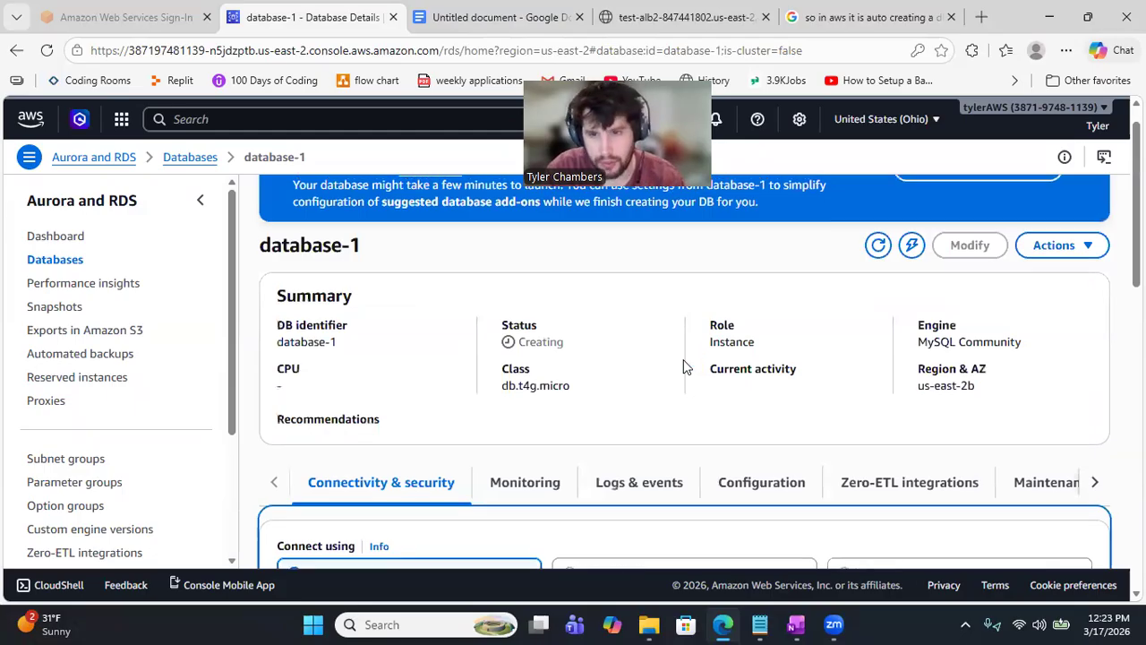
pyautogui.click(877, 252)
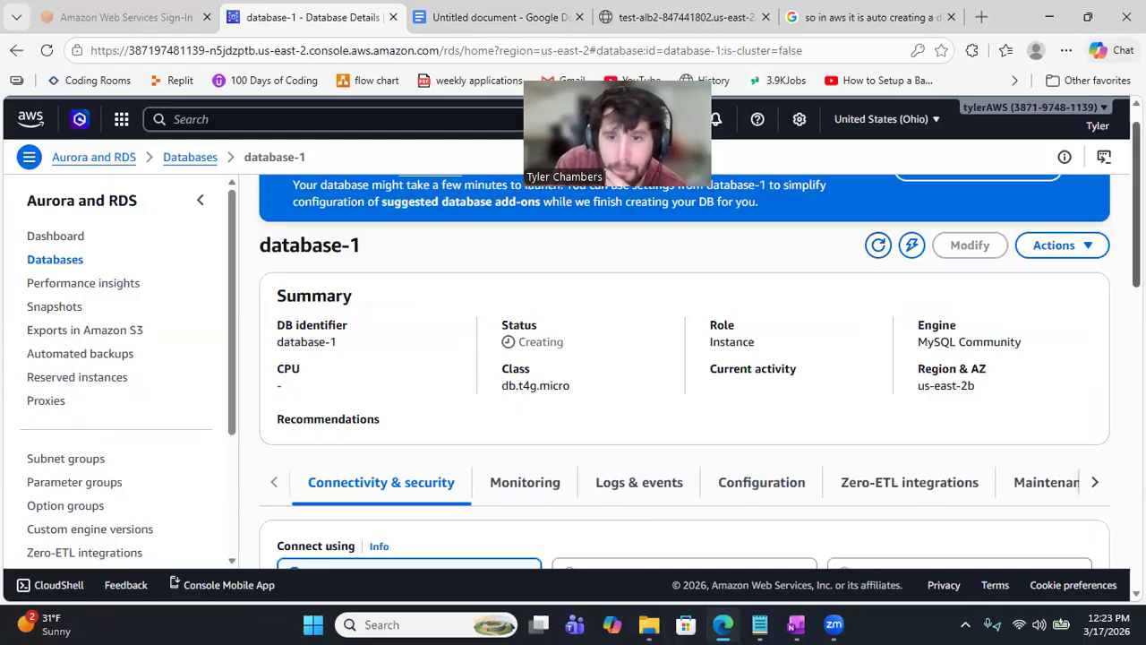
pyautogui.scroll(1, 684, 358)
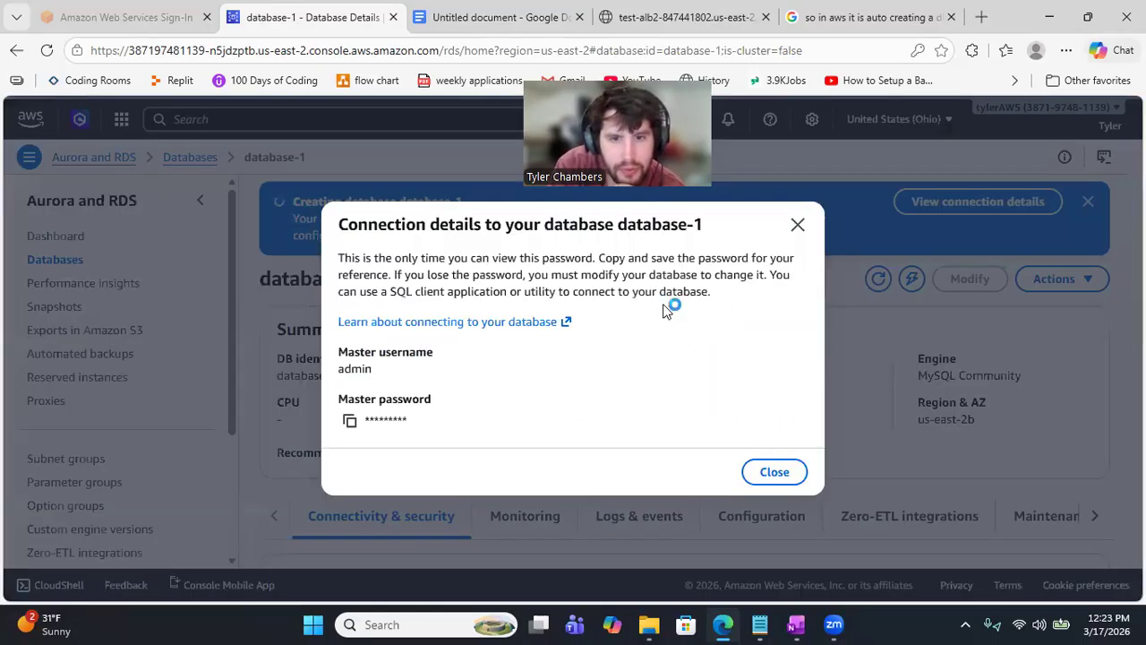
# Step: Open the 'Learn about connecting to your database' guide in a new tab, then close database-1's connection details
pyautogui.click(476, 322)
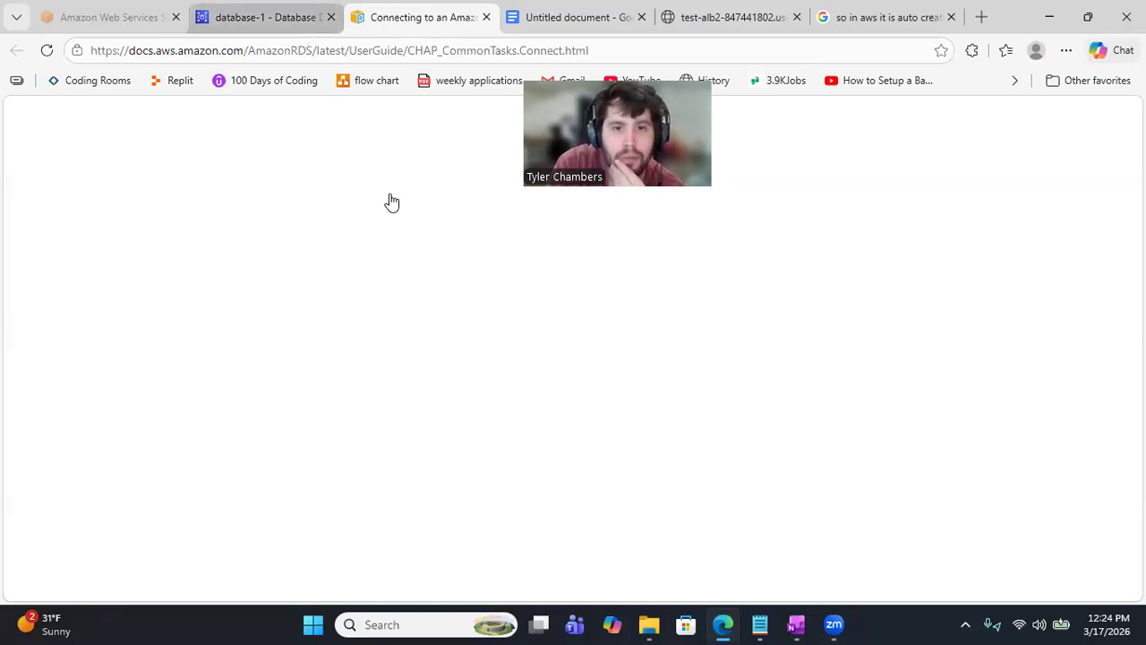
pyautogui.hotkey('ctrl', 'shift', 'Tab')
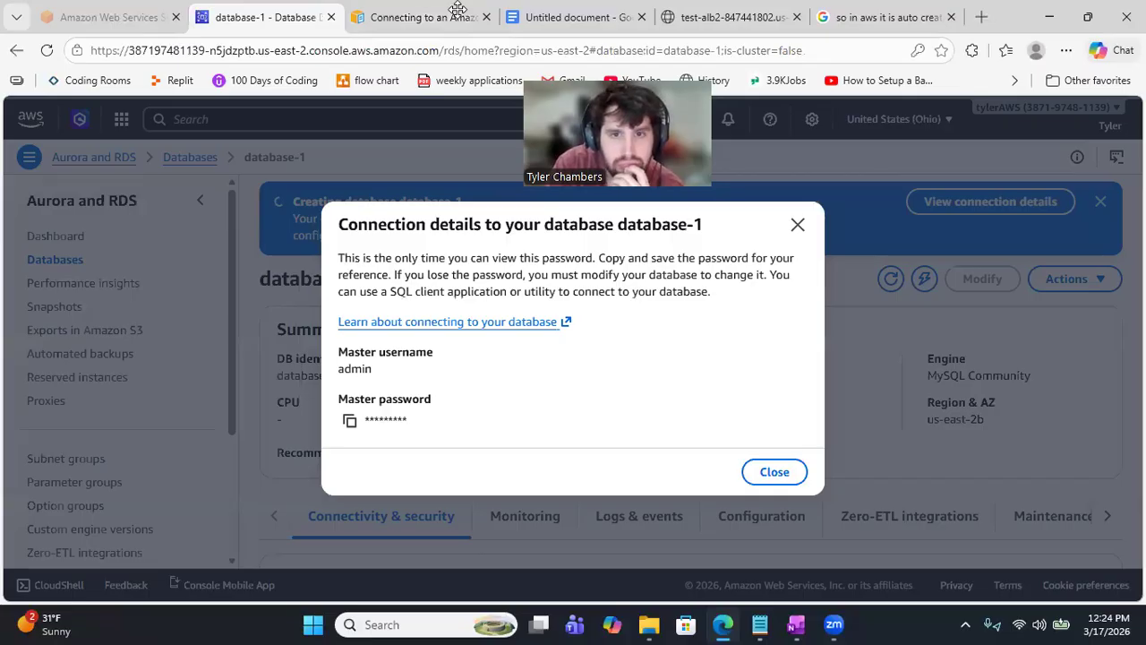
pyautogui.hotkey('ctrl', 'Tab')
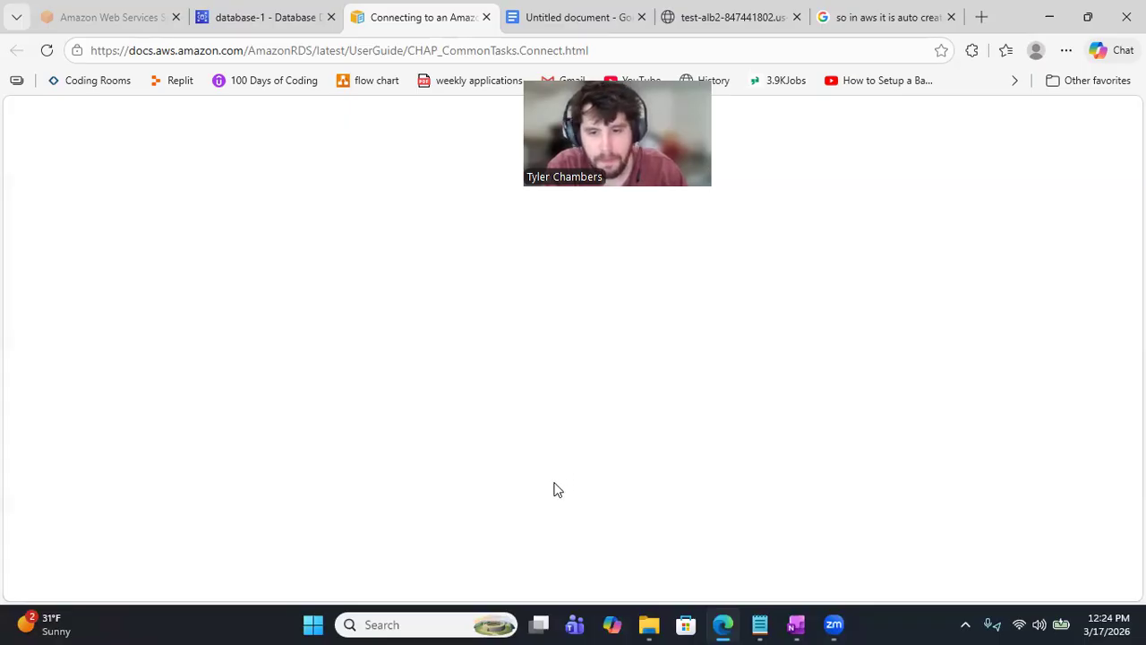
pyautogui.click(231, 15)
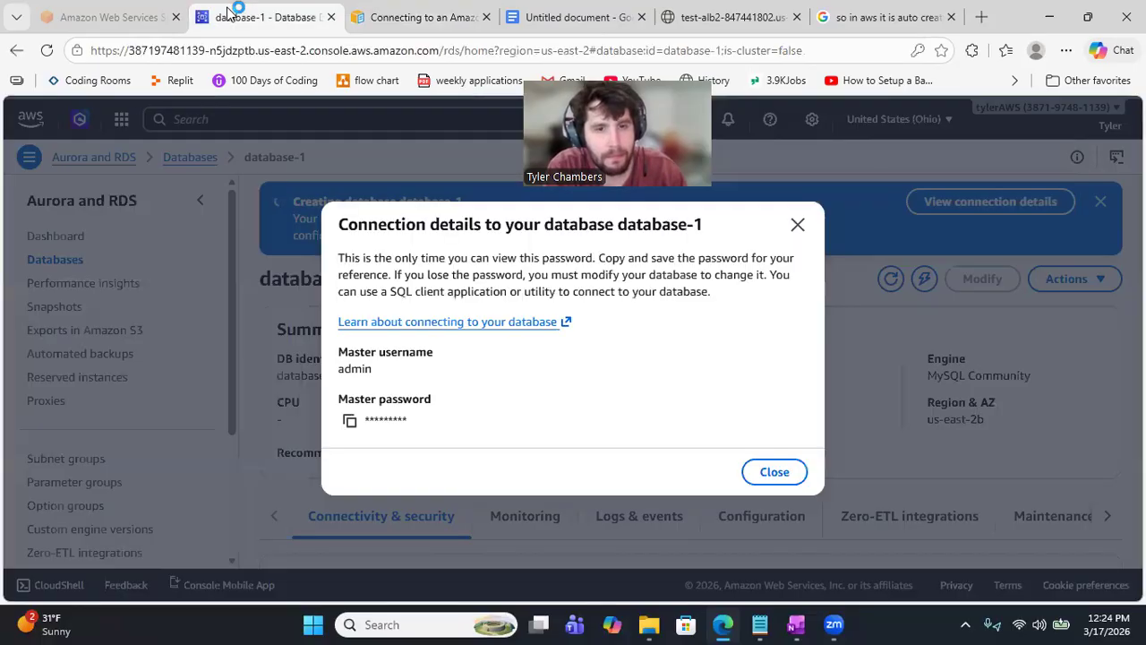
pyautogui.click(772, 473)
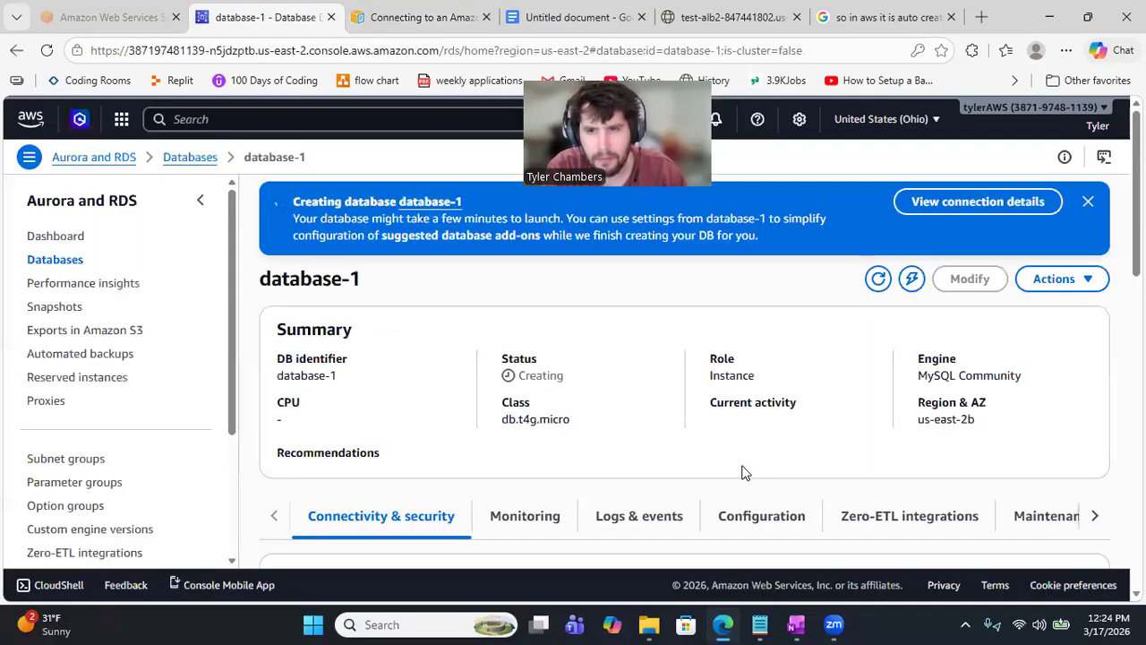
pyautogui.scroll(-3, 742, 472)
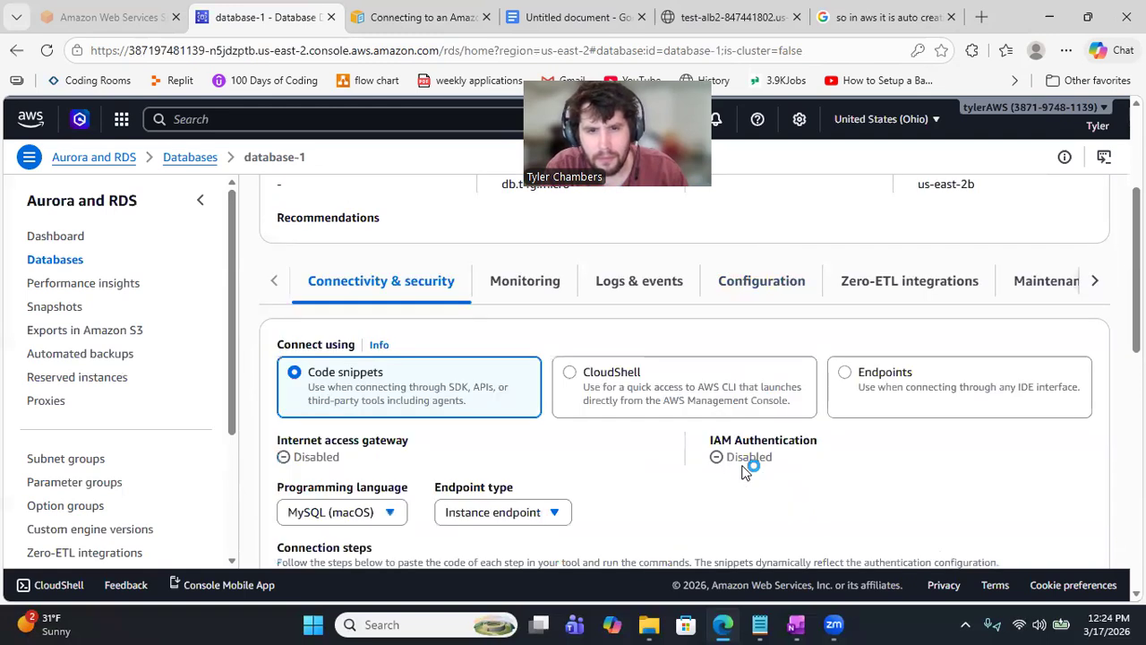
pyautogui.scroll(-2, 741, 472)
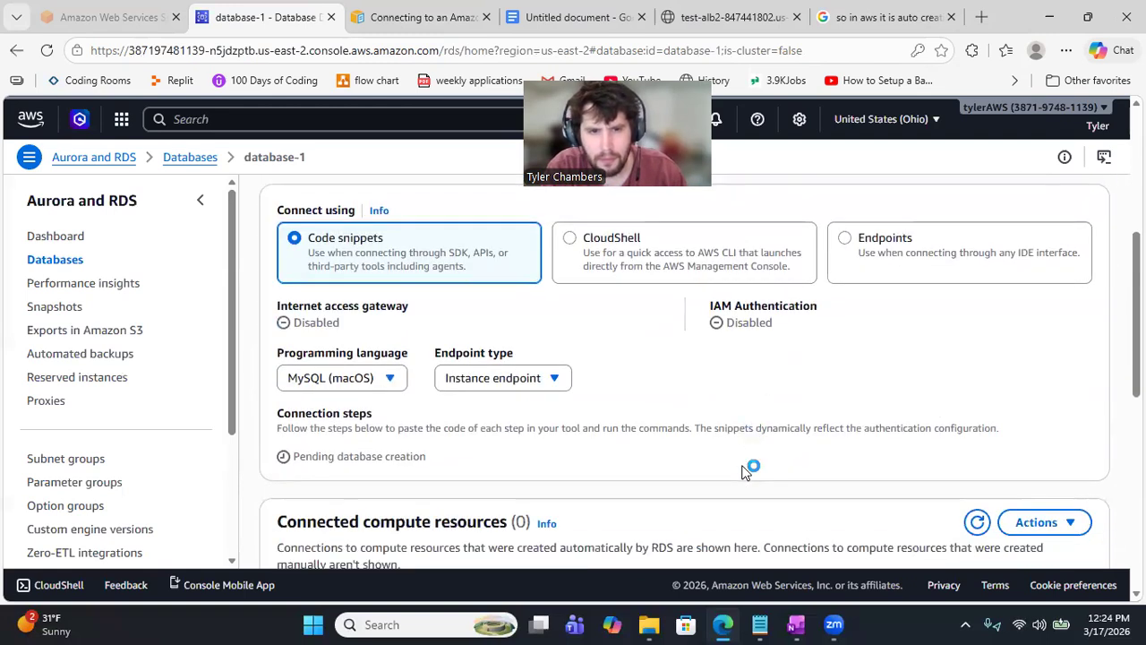
pyautogui.scroll(-1, 741, 472)
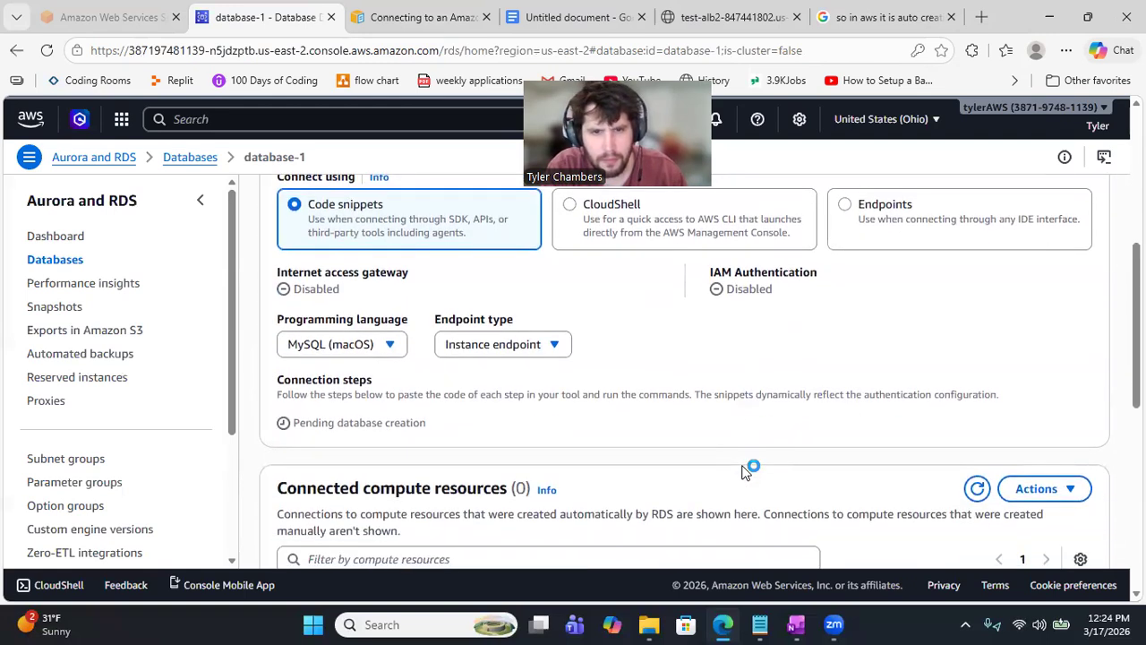
pyautogui.scroll(-3, 742, 472)
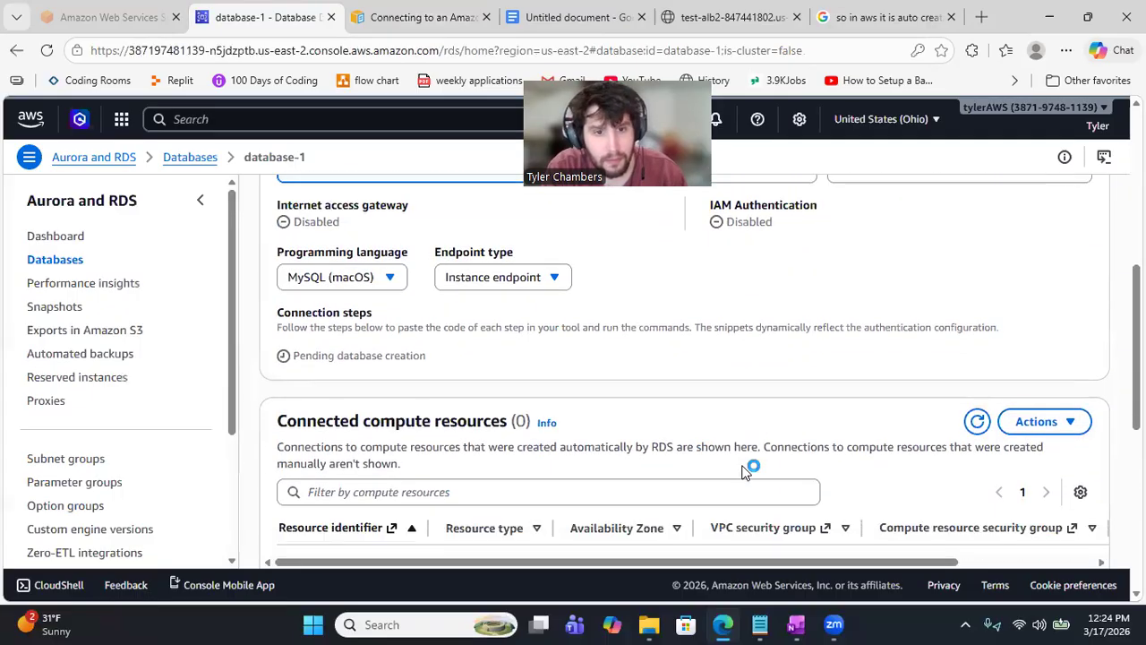
pyautogui.scroll(-5, 741, 472)
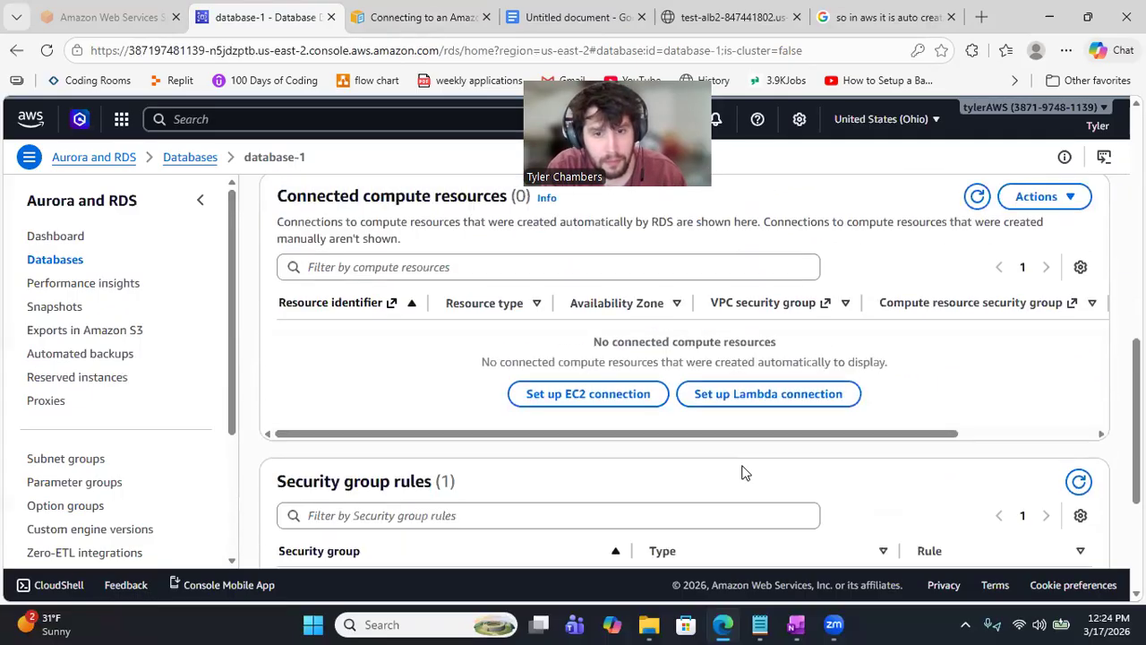
pyautogui.scroll(-2, 741, 472)
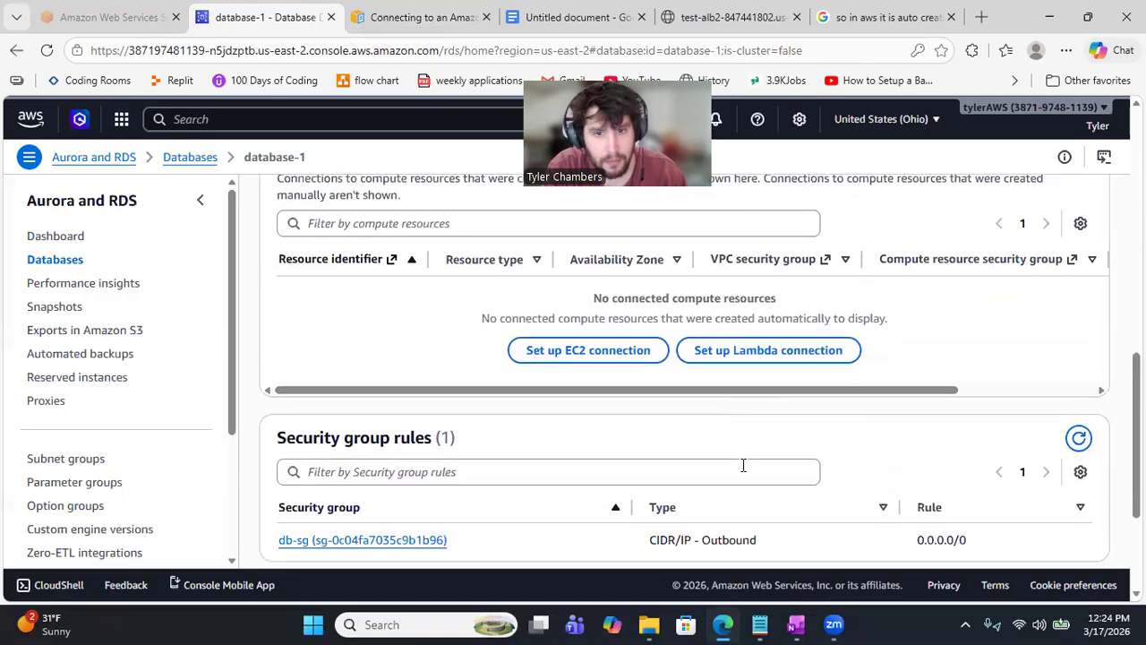
pyautogui.scroll(3, 743, 473)
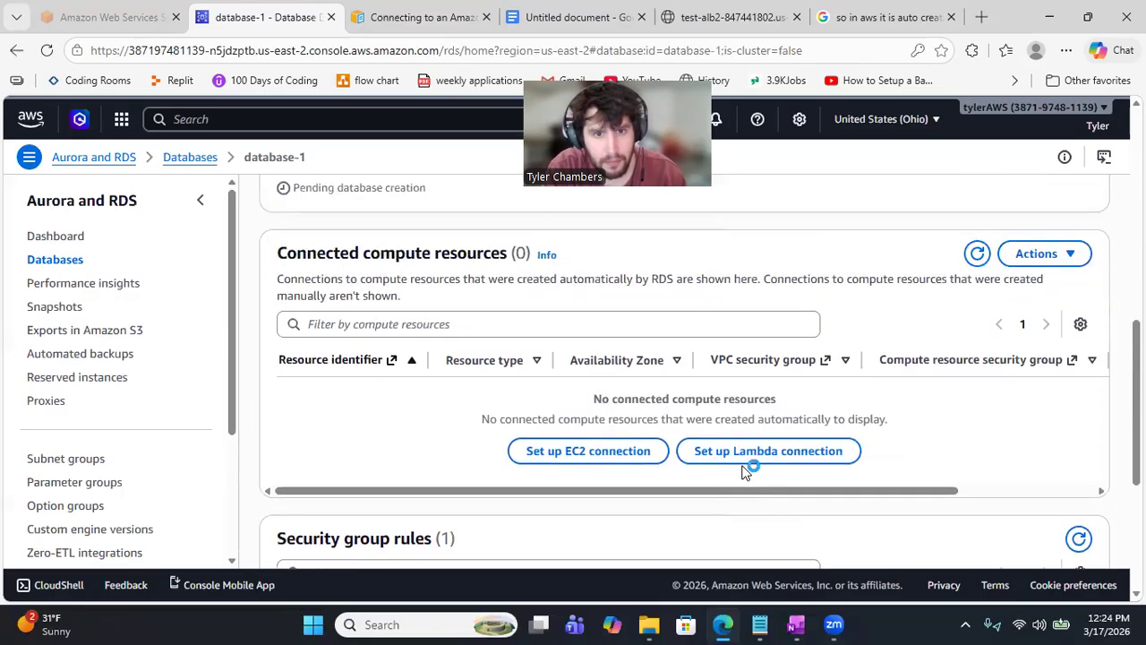
pyautogui.scroll(-5, 743, 472)
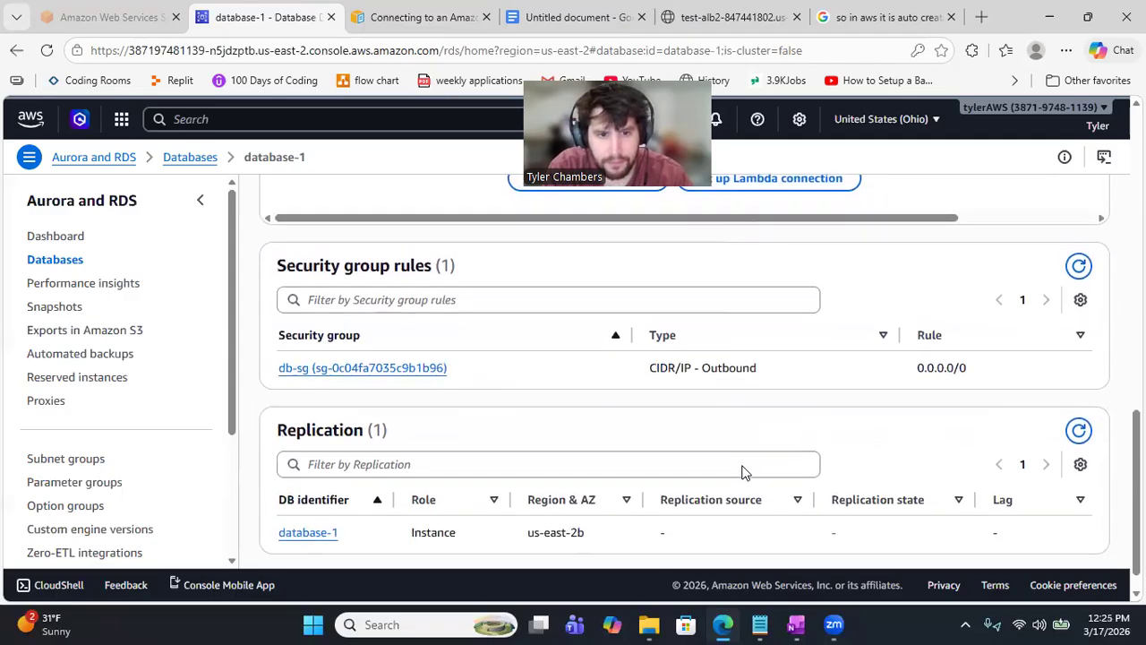
pyautogui.scroll(-1, 743, 470)
pyautogui.scroll(7, 743, 472)
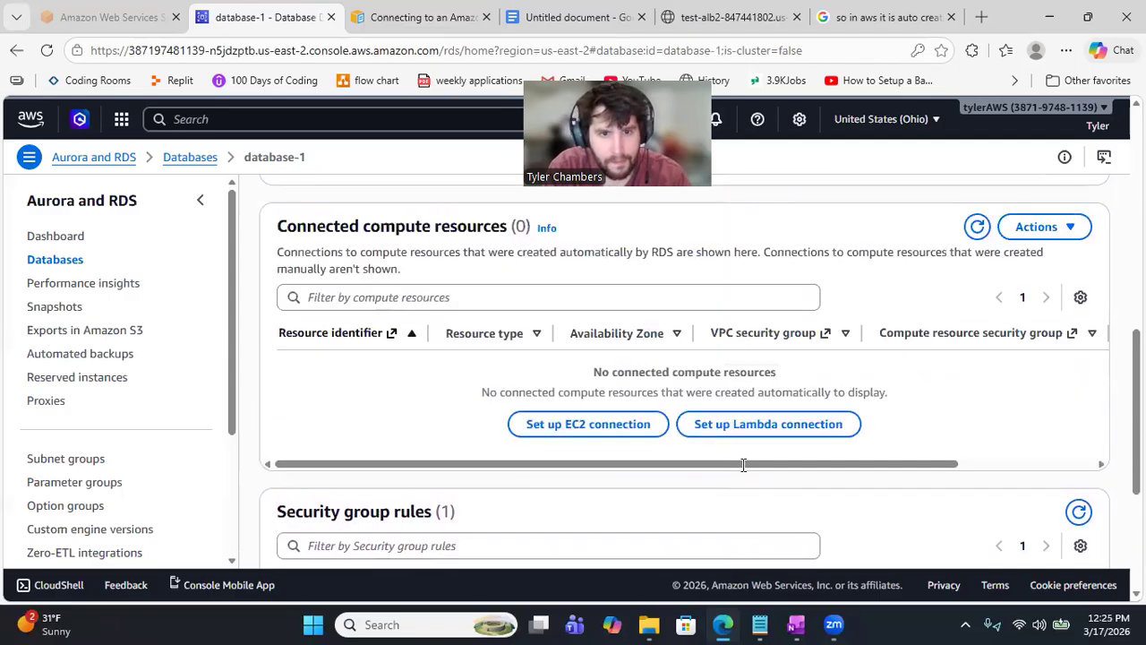
pyautogui.scroll(5, 743, 472)
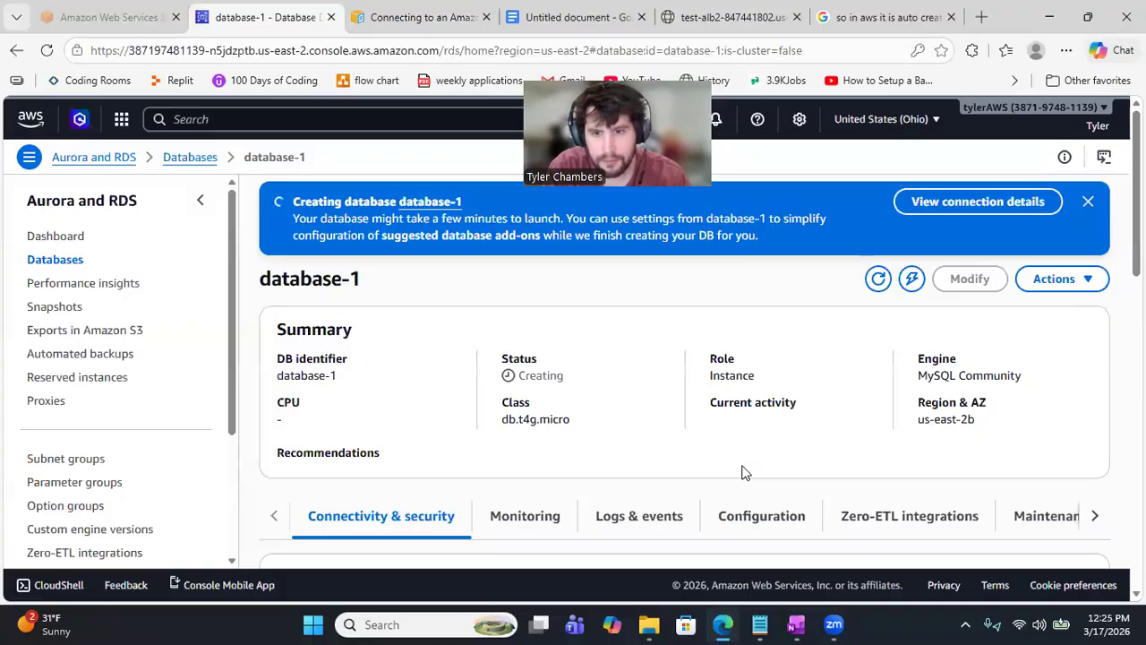
pyautogui.scroll(-1, 743, 472)
pyautogui.scroll(-1, 985, 492)
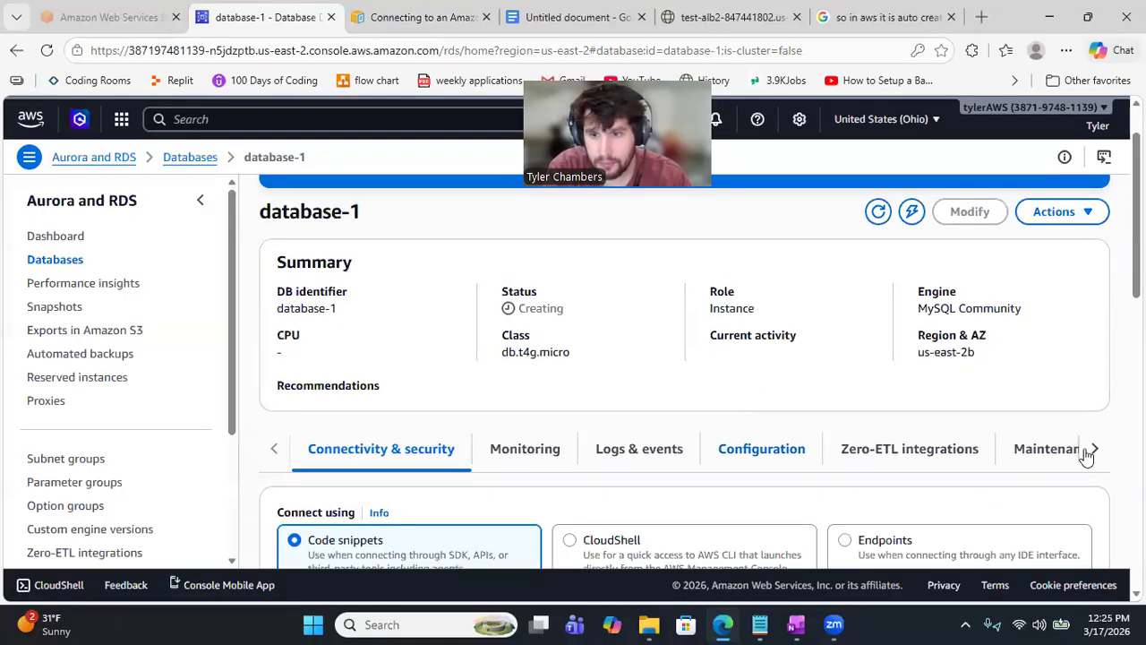
pyautogui.click(1095, 449)
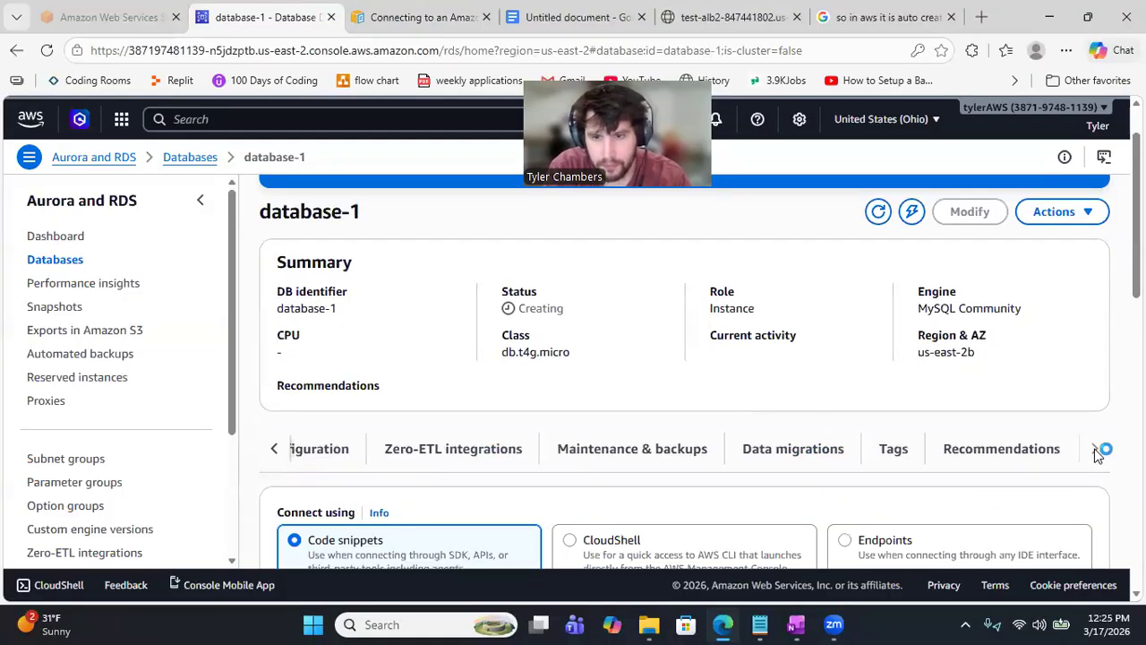
pyautogui.click(275, 449)
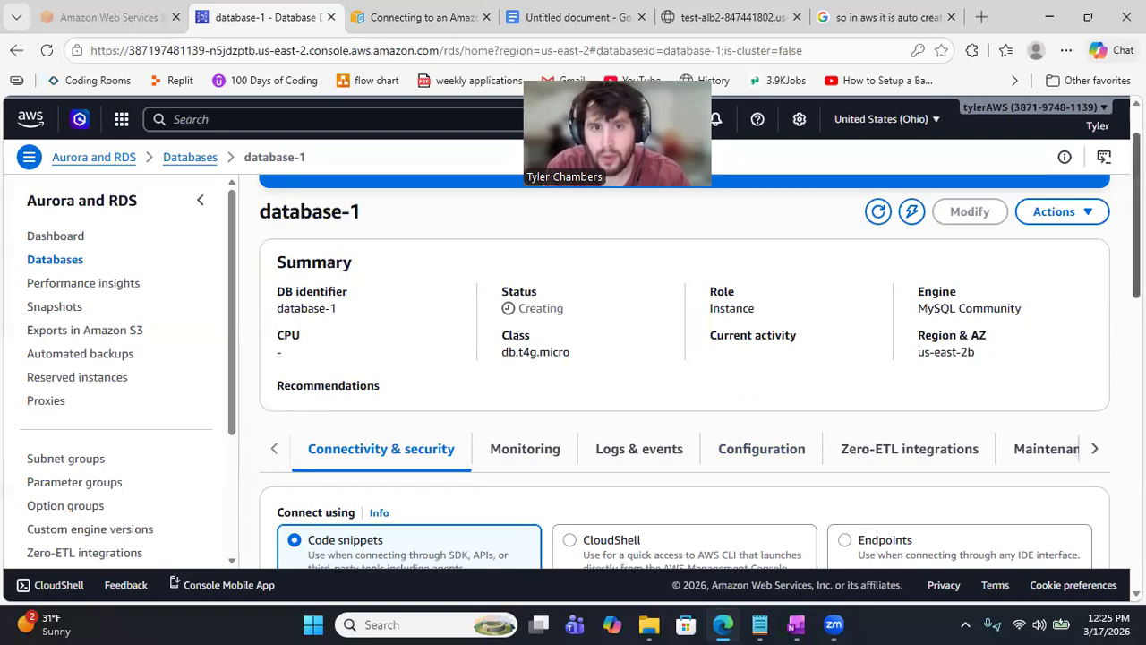
pyautogui.scroll(1, 684, 358)
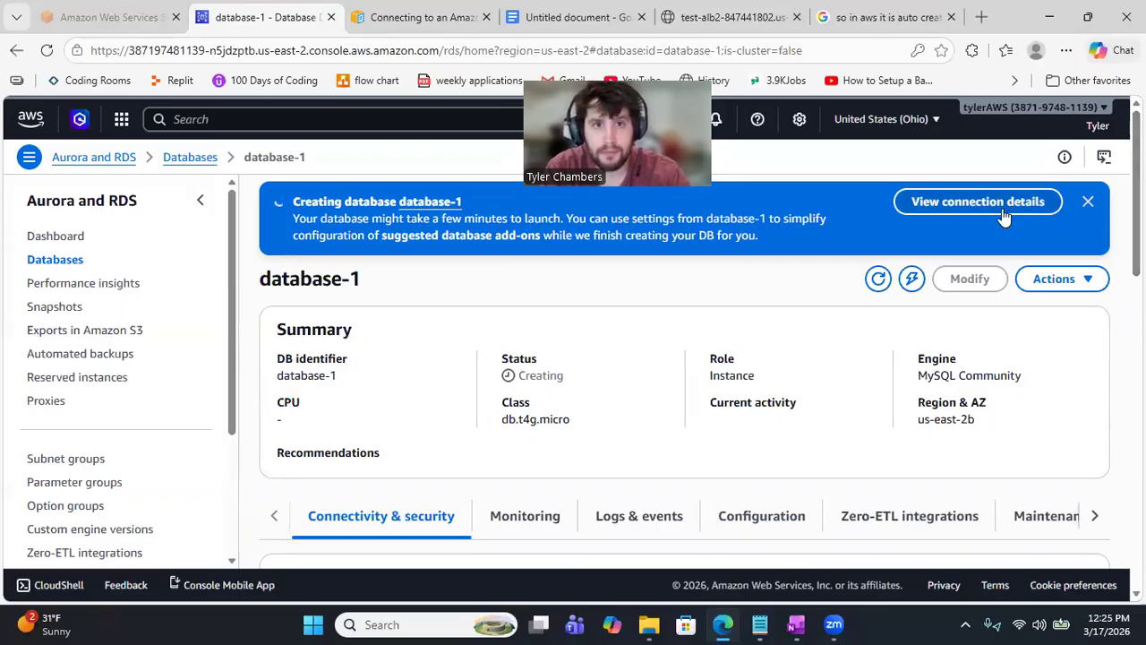
# Step: Close the 'Connecting to an Amazon RDS' documentation tab and scroll down database-1's Connectivity & security tab
pyautogui.click(426, 7)
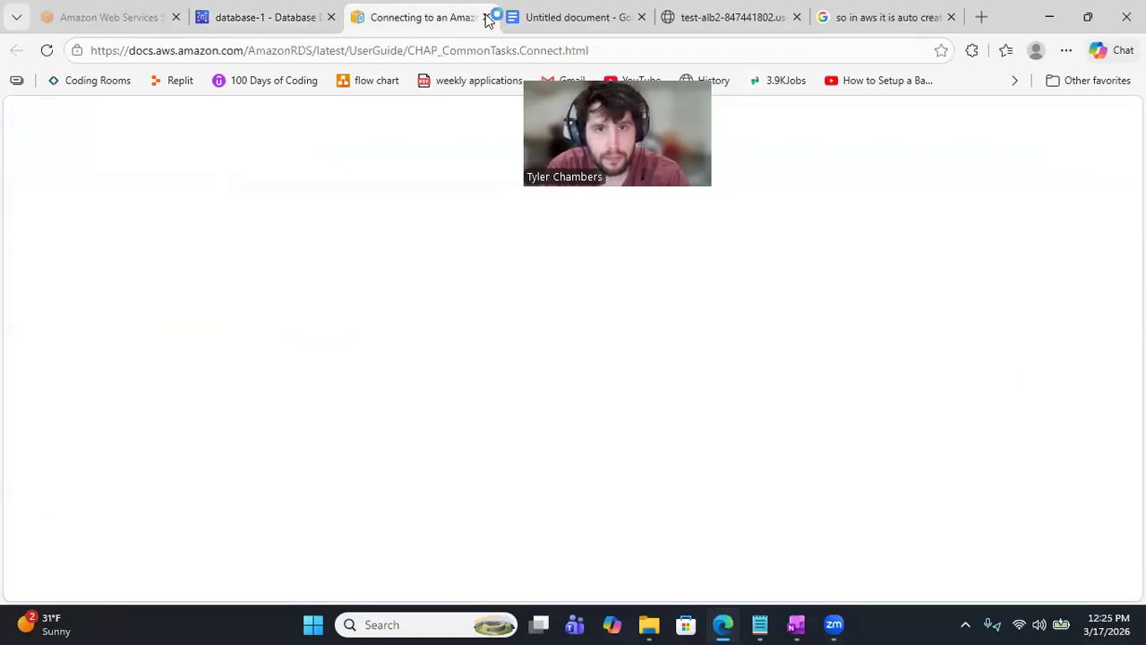
pyautogui.hotkey('ctrl', 'w')
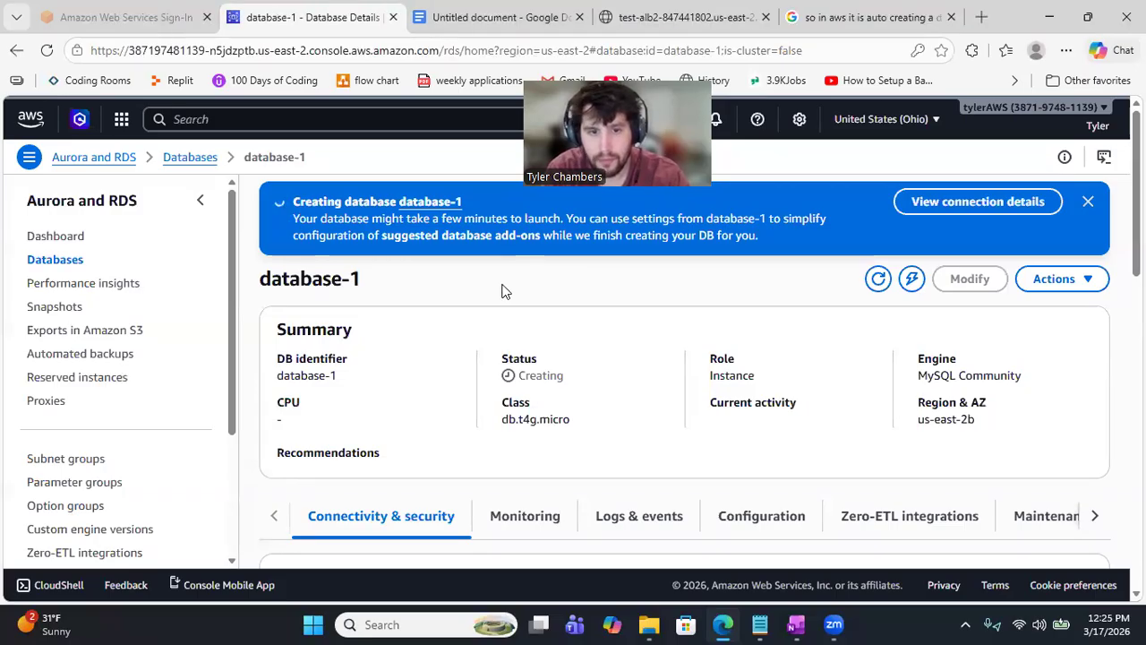
pyautogui.scroll(-1, 504, 291)
pyautogui.scroll(-2, 504, 291)
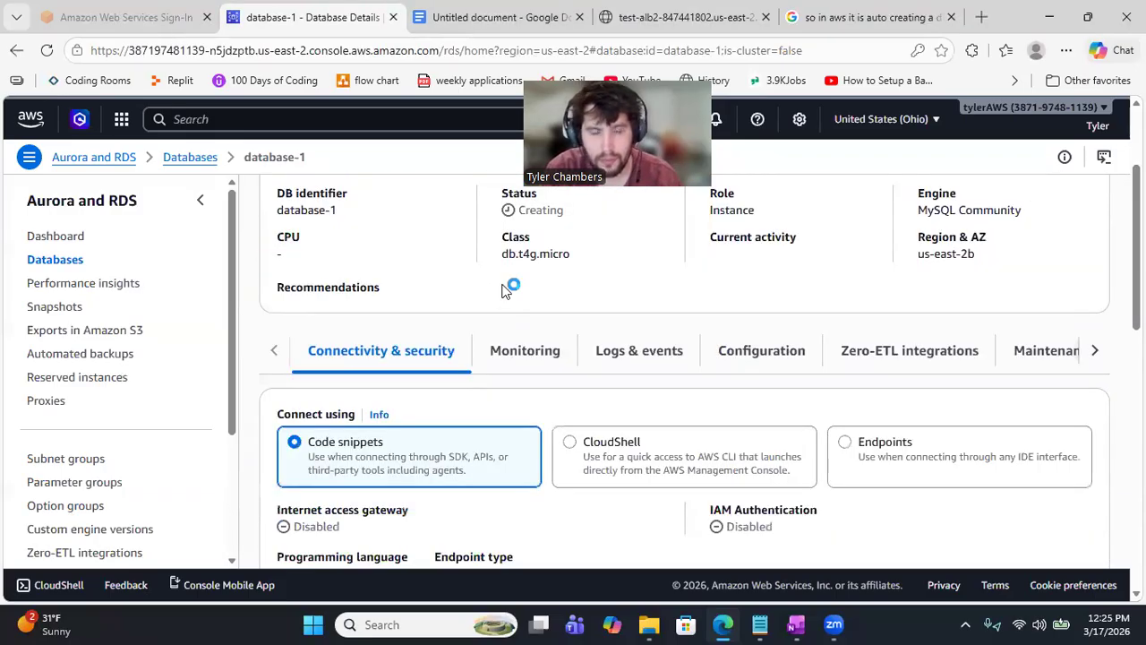
pyautogui.scroll(-3, 504, 292)
pyautogui.scroll(-2, 505, 291)
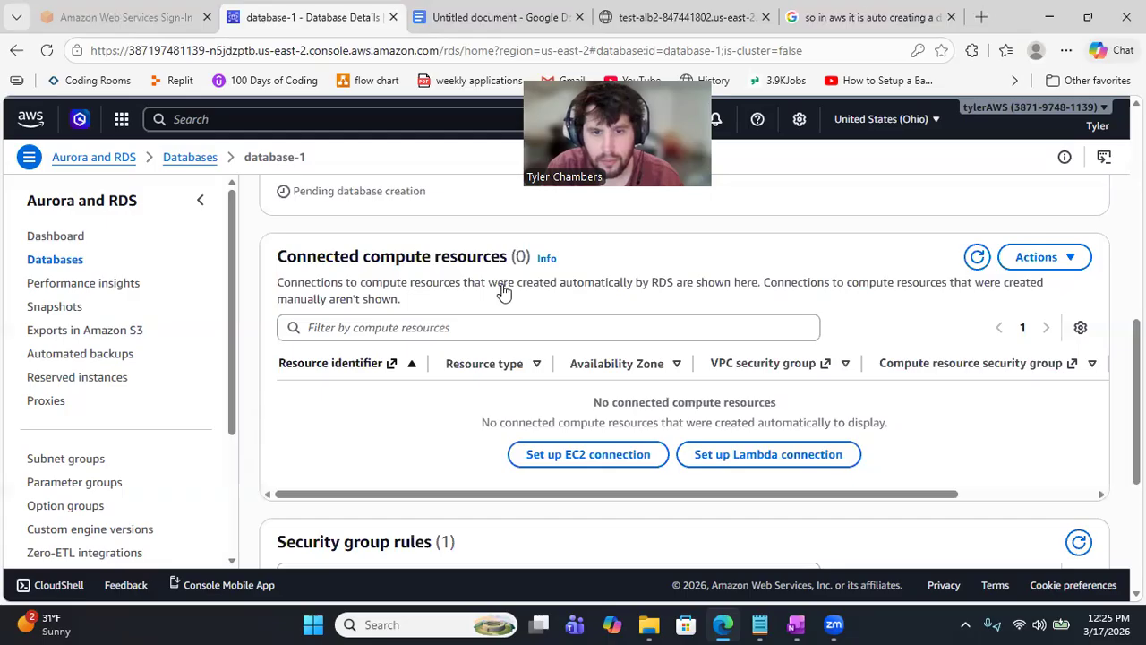
pyautogui.scroll(-3, 504, 291)
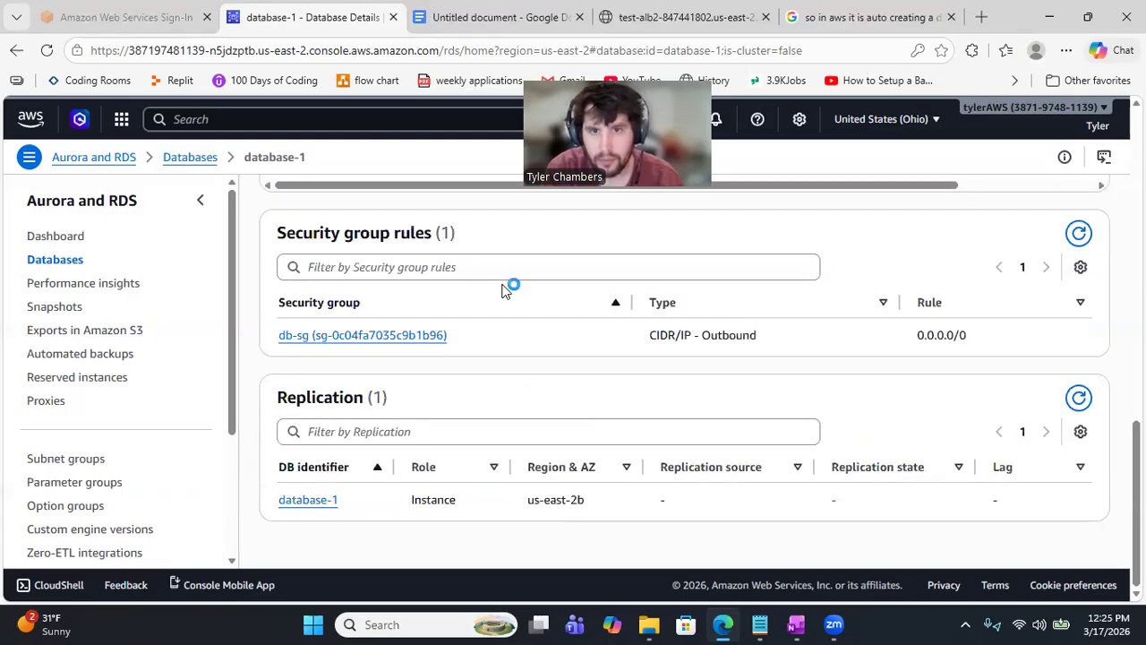
# Step: Reveal the Connection steps with the global-bundle.pem curl download and the mysql command on port 3306
pyautogui.scroll(3, 504, 291)
pyautogui.scroll(5, 505, 291)
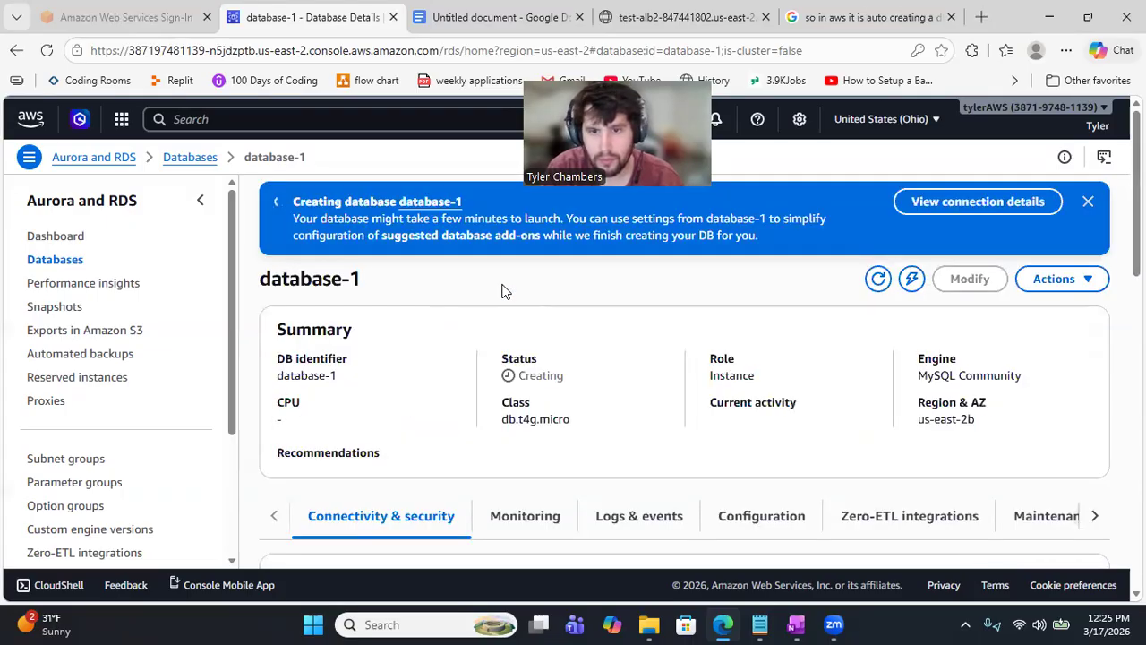
pyautogui.scroll(-1, 504, 291)
pyautogui.scroll(-2, 765, 328)
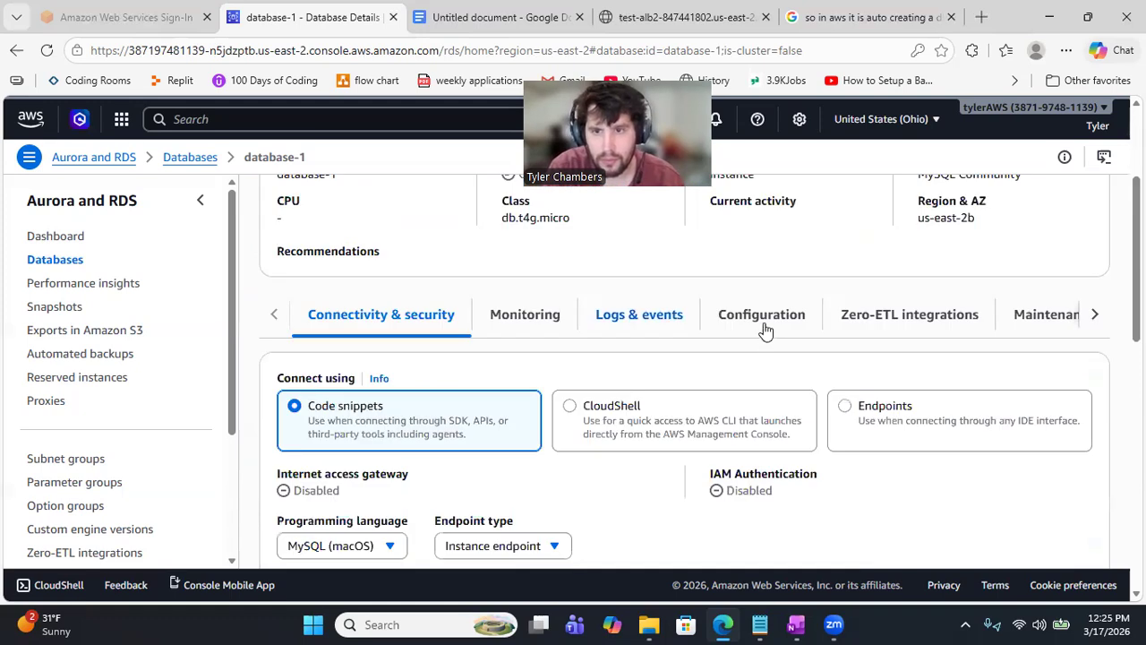
pyautogui.click(1096, 316)
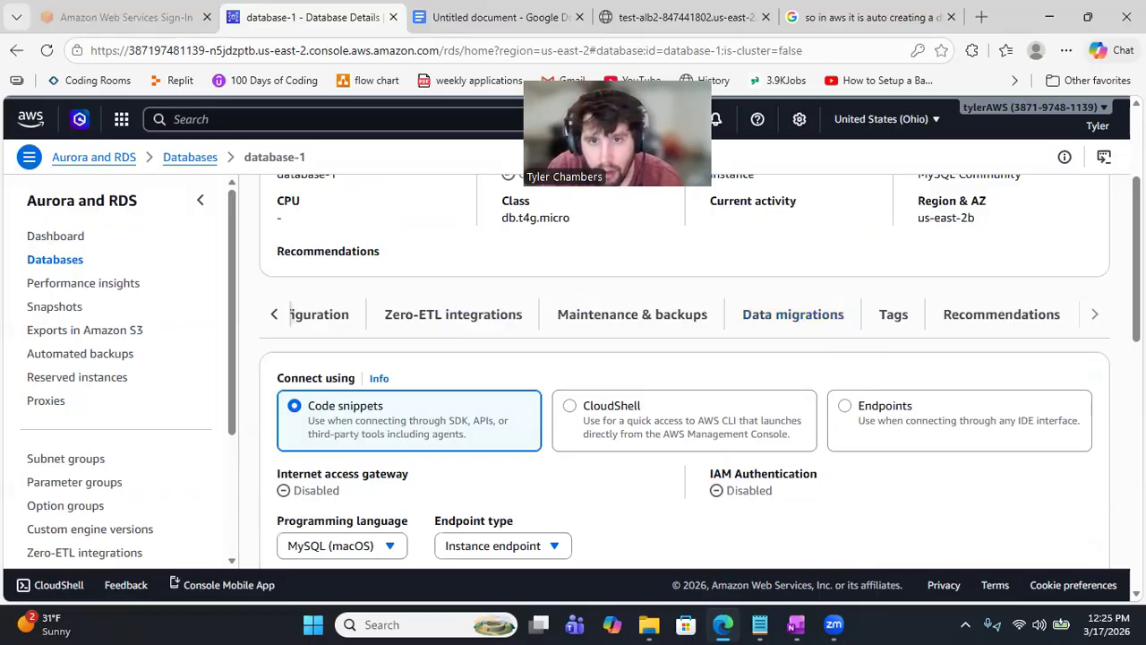
pyautogui.scroll(2, 684, 376)
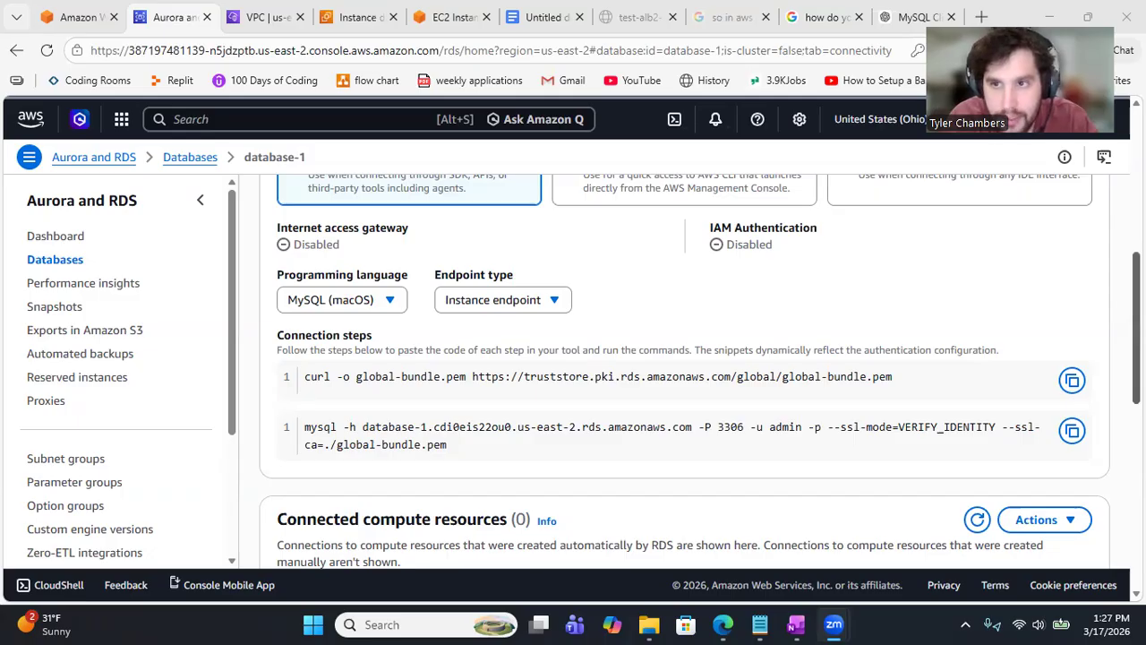
# Step: Switch database-1's connection snippets to MySQL (Linux), select both commands, and return to the EC2 terminal
pyautogui.click(444, 500)
pyautogui.scroll(1, 444, 500)
pyautogui.scroll(4, 685, 376)
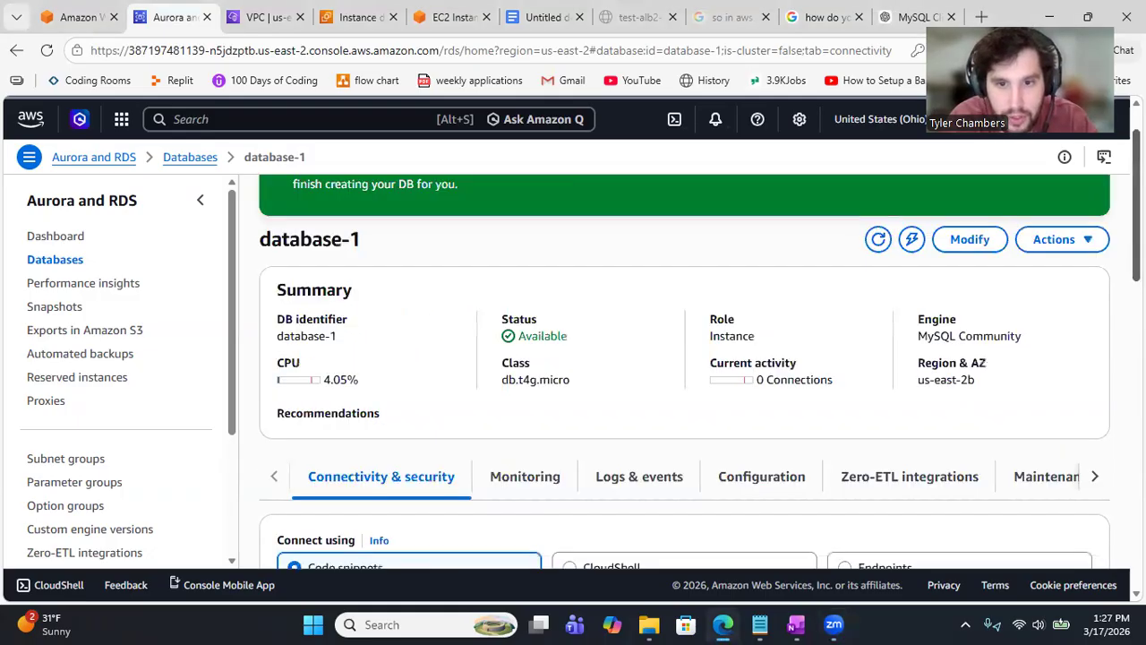
pyautogui.scroll(-1, 684, 376)
pyautogui.scroll(-3, 428, 465)
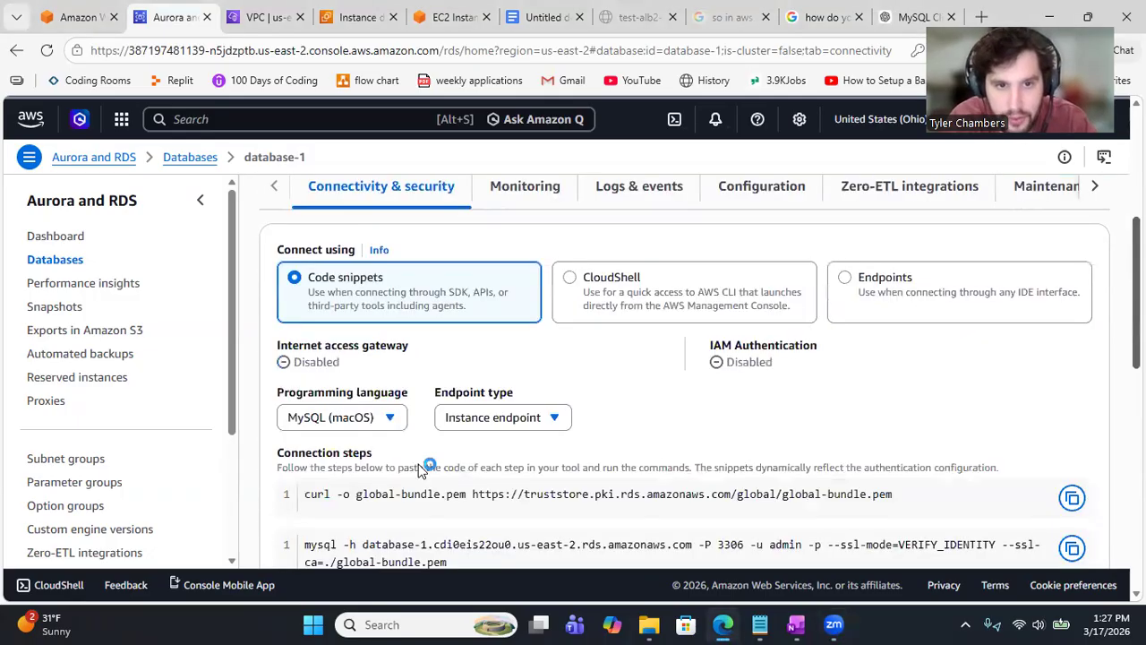
pyautogui.scroll(-2, 428, 469)
pyautogui.moveTo(465, 417); pyautogui.dragTo(300, 340)
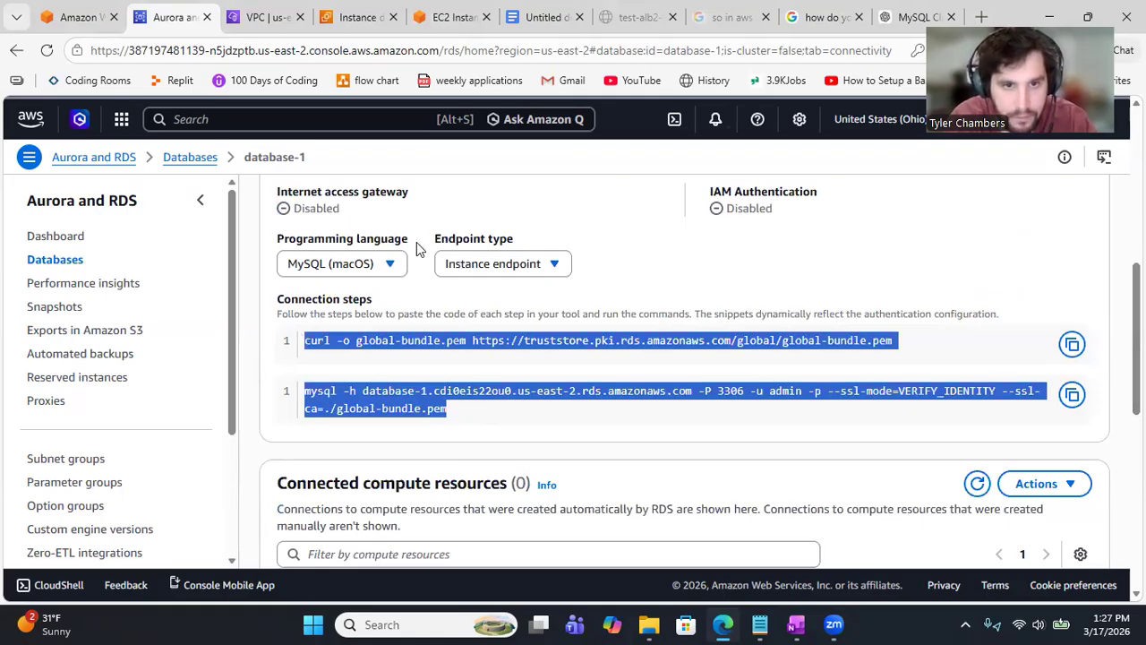
pyautogui.click(392, 269)
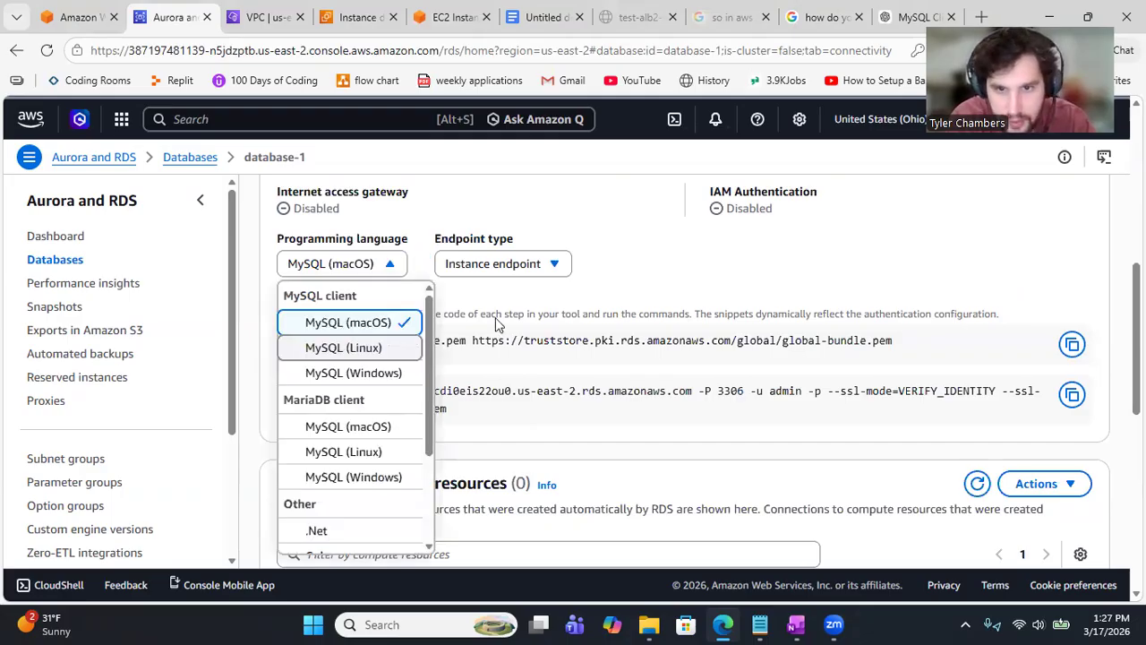
pyautogui.press('Return')
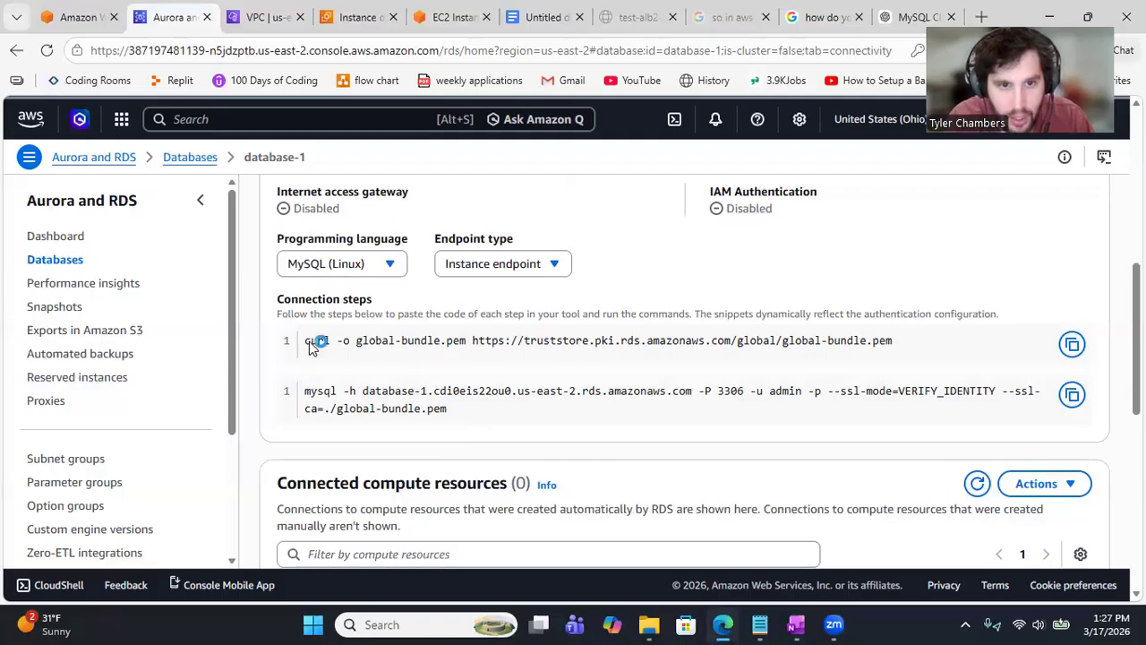
pyautogui.moveTo(448, 409); pyautogui.dragTo(310, 343)
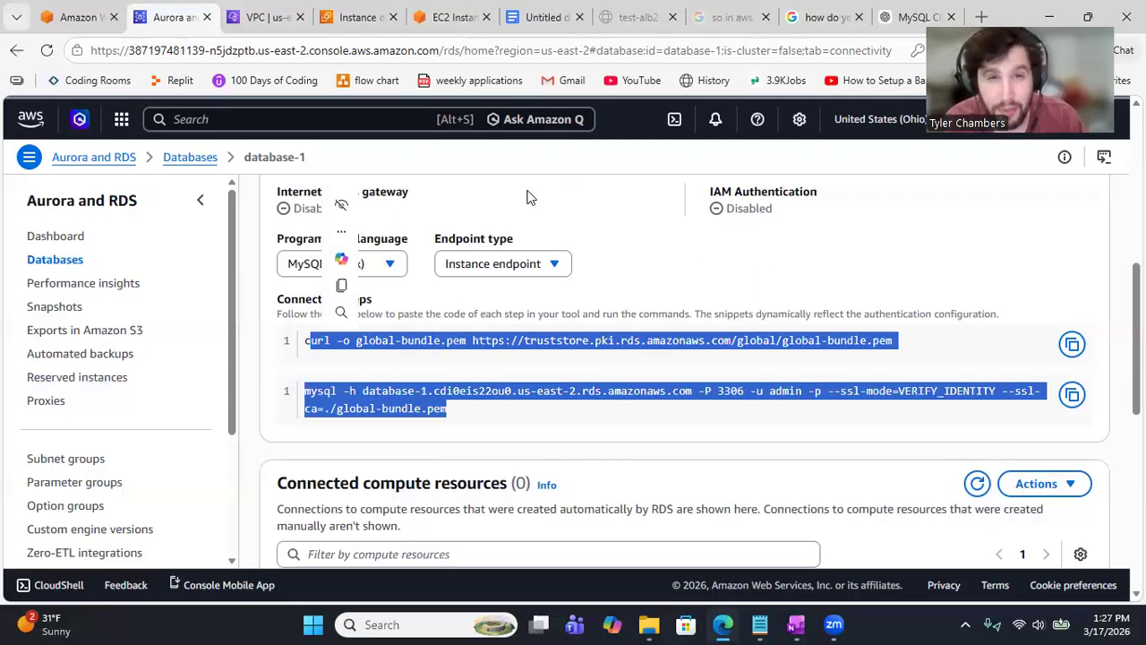
pyautogui.click(439, 15)
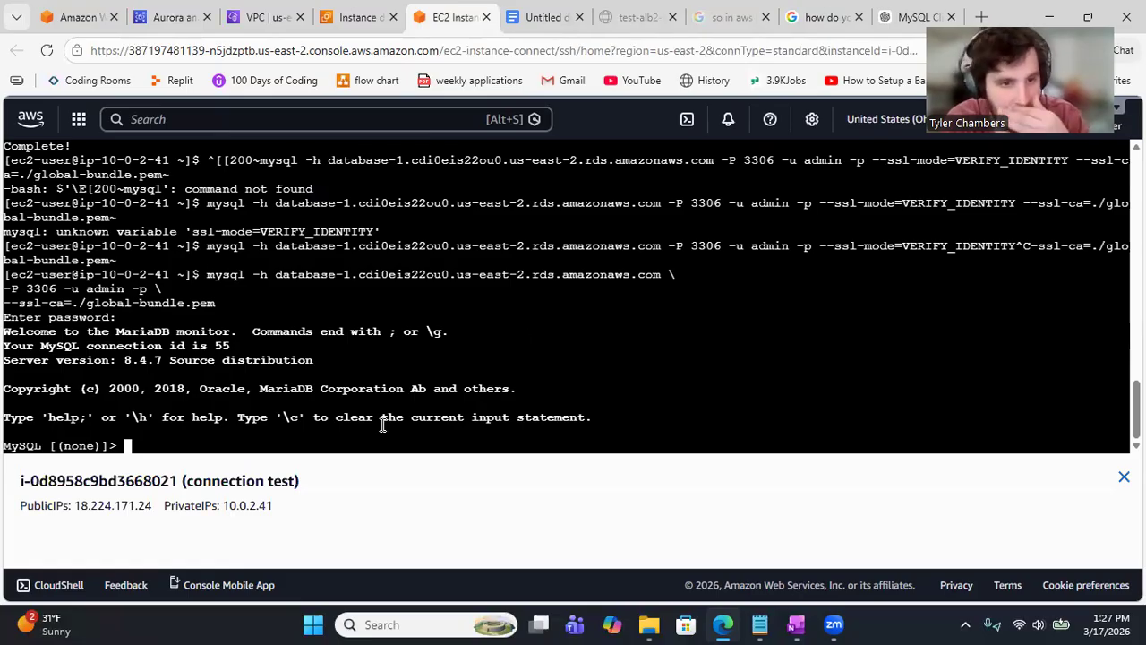
# Step: Cancel the current input and quit the MySQL monitor on the EC2 instance
pyautogui.hotkey('ctrl', 'c')
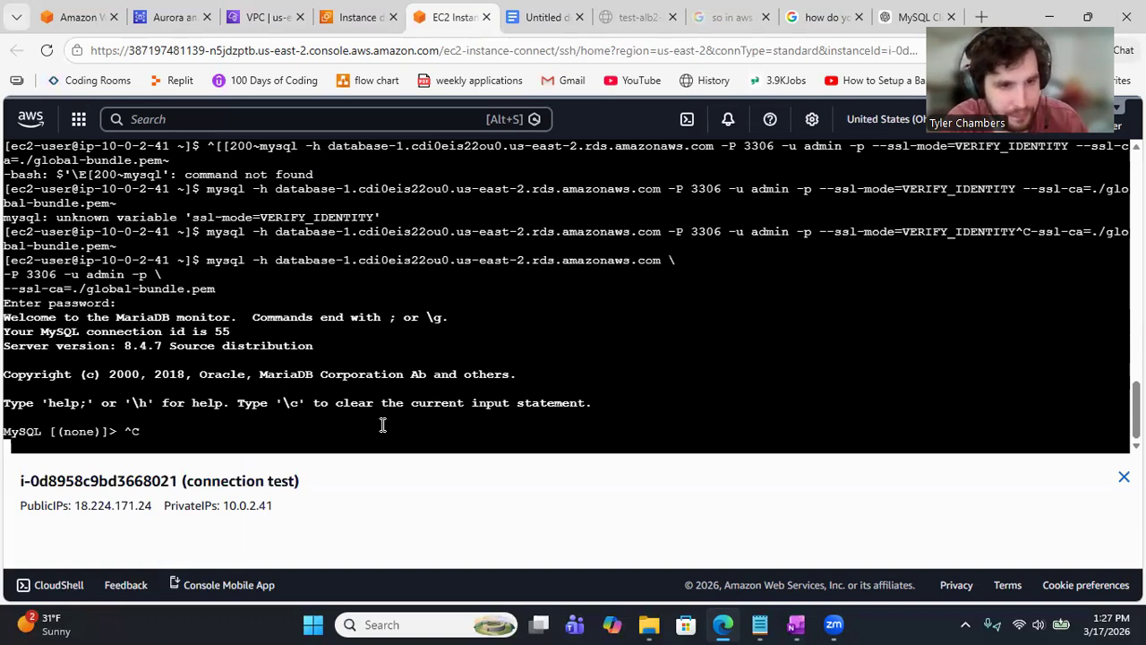
pyautogui.press('Return')
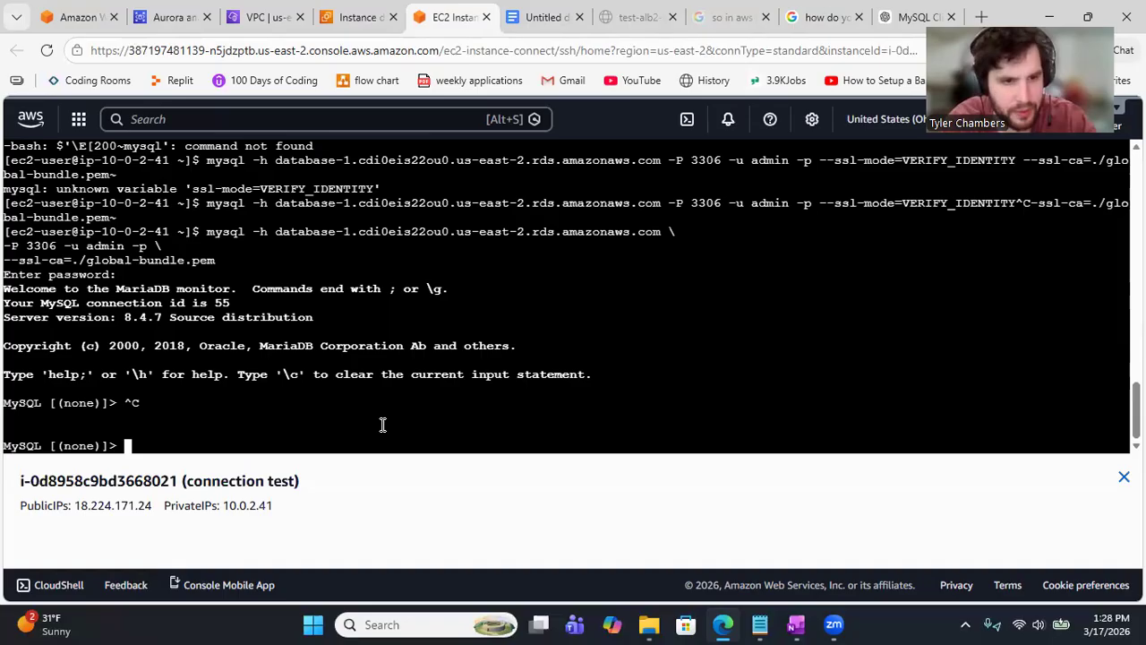
pyautogui.write('quit')
pyautogui.press('Return')
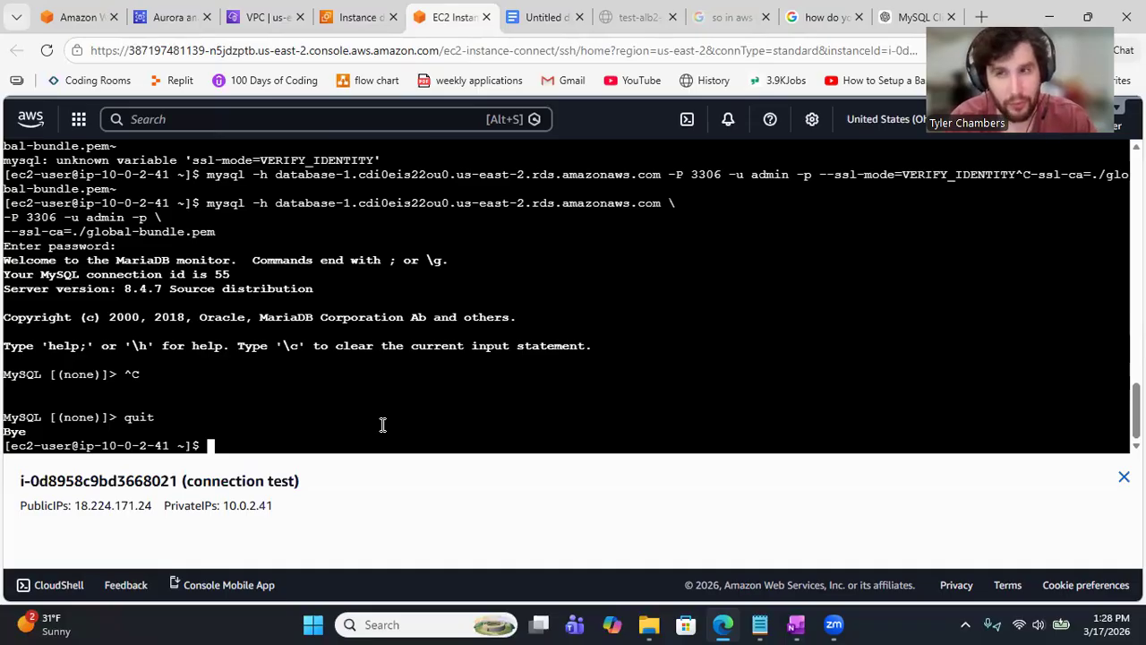
# Step: Recall the mysql connect command for database-1 using only --ssl-ca=./global-bundle.pem
pyautogui.press('Up')
pyautogui.press('Up')
pyautogui.press('Up')
pyautogui.press('Up')
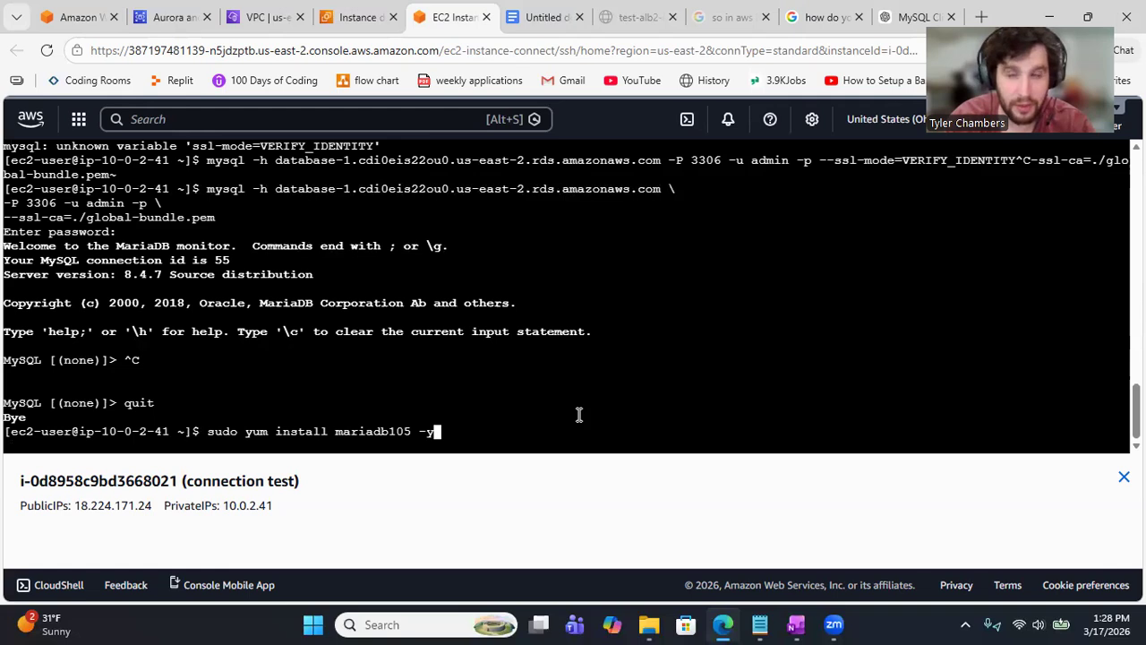
pyautogui.hotkey('ctrl', 'u')
pyautogui.hotkey('ctrl', 'v')
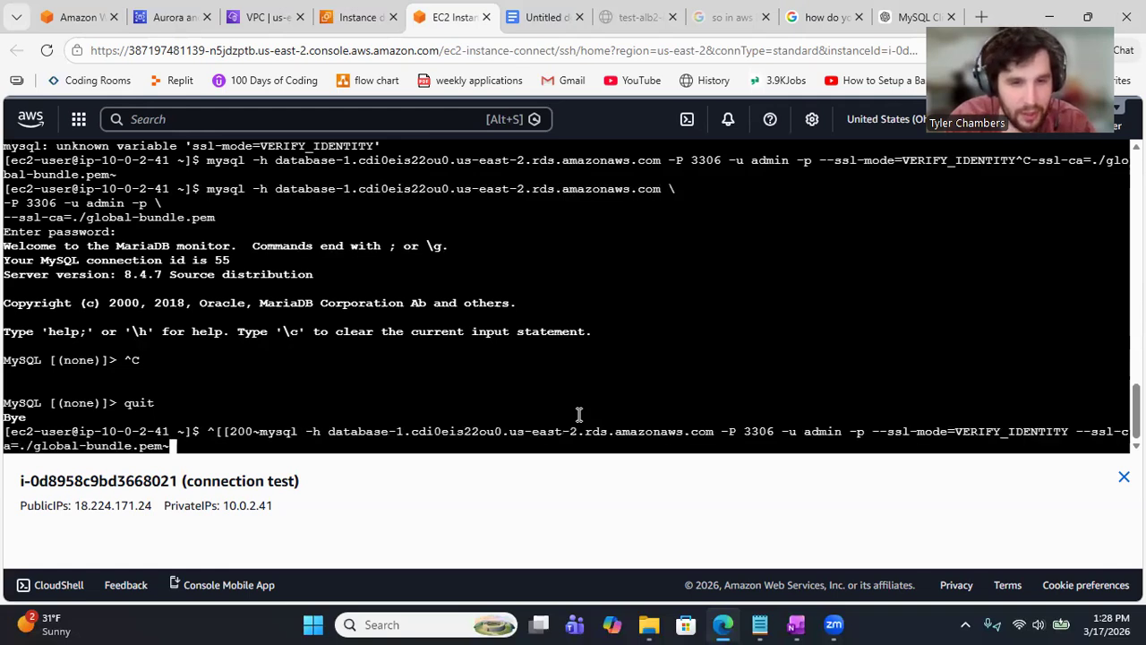
pyautogui.press('Left')
pyautogui.press('Left')
pyautogui.press('Left')
pyautogui.press('Left')
pyautogui.press('Left')
pyautogui.press('Left')
pyautogui.press('Left')
pyautogui.press('Left')
pyautogui.press('Left')
pyautogui.press('Left')
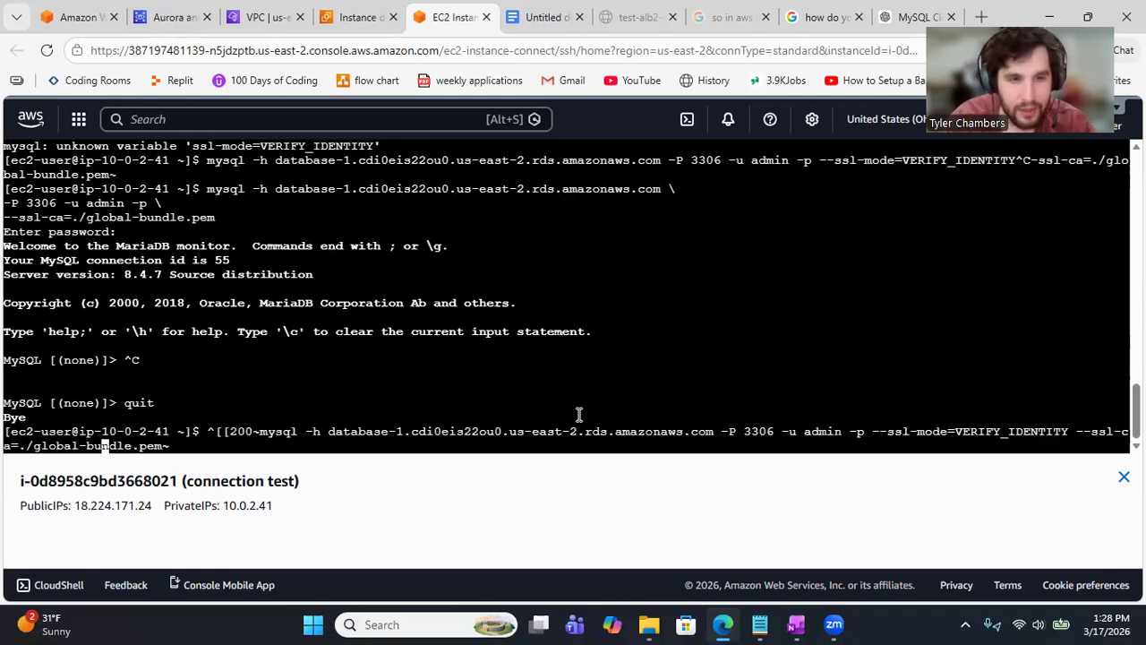
pyautogui.press('Down')
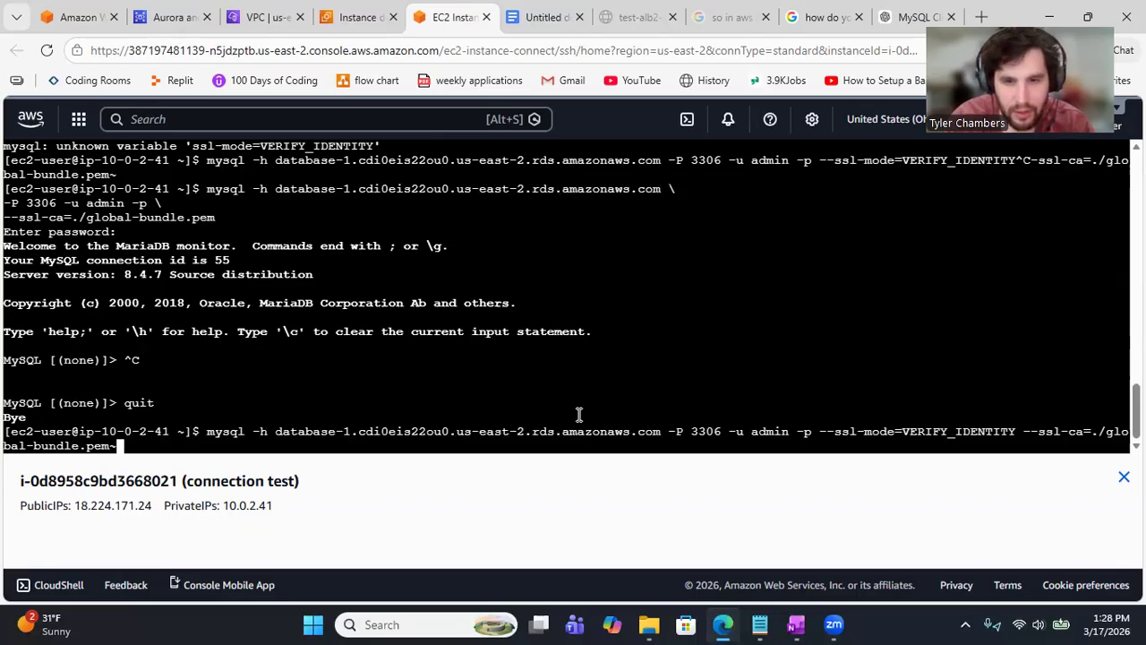
pyautogui.press('Down')
pyautogui.press('Down')
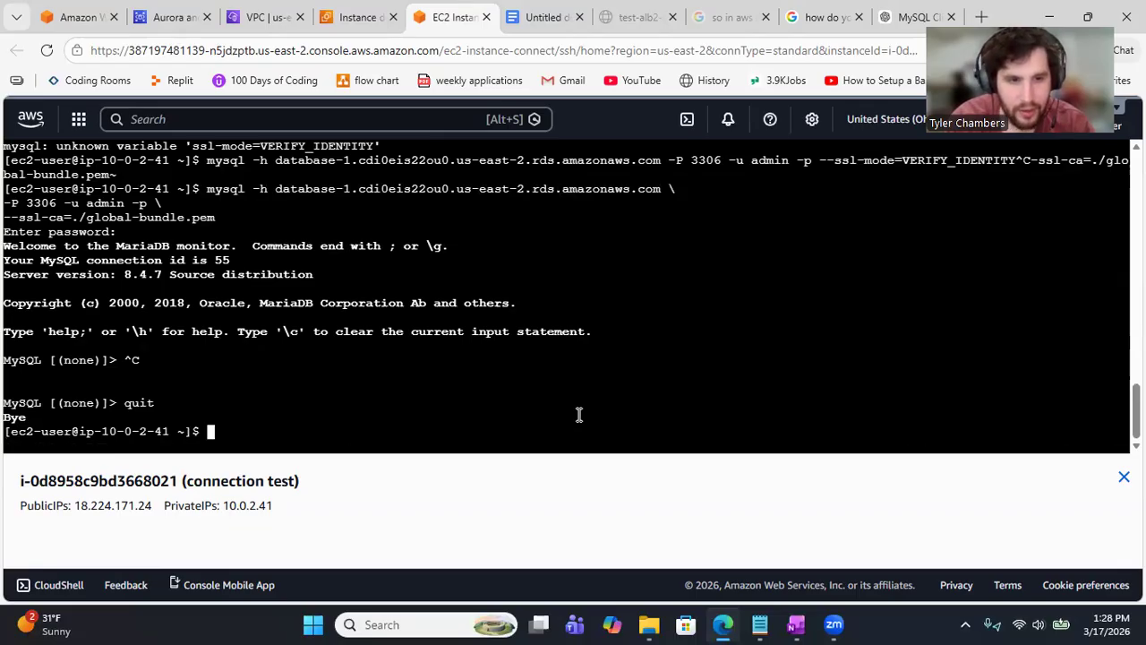
pyautogui.press('Up')
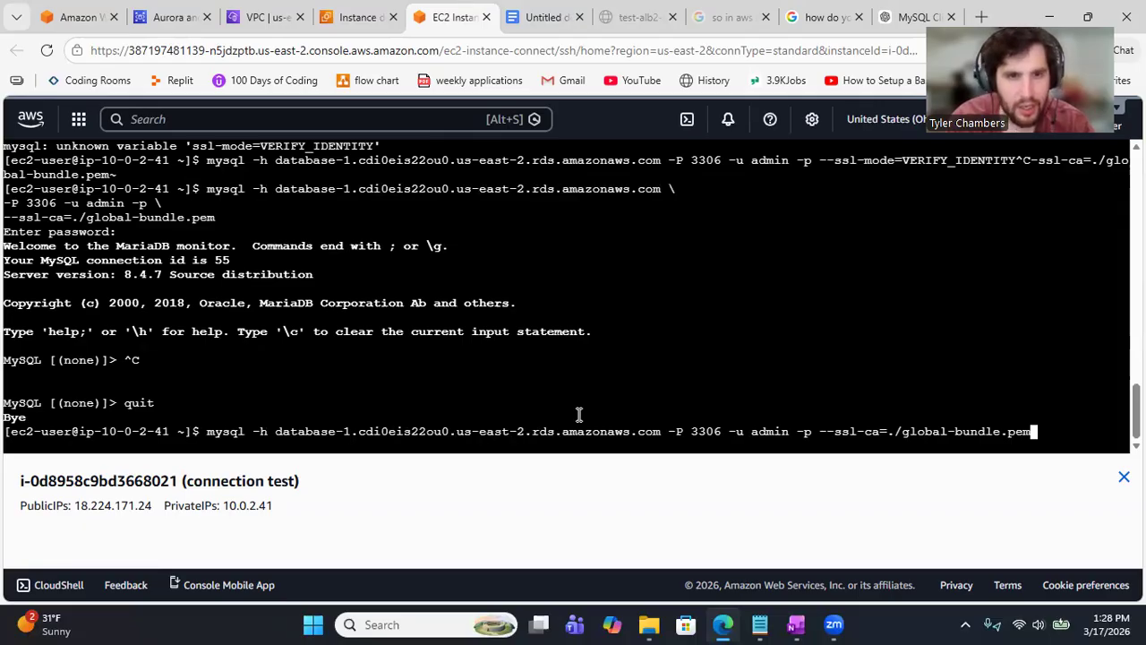
pyautogui.click(257, 18)
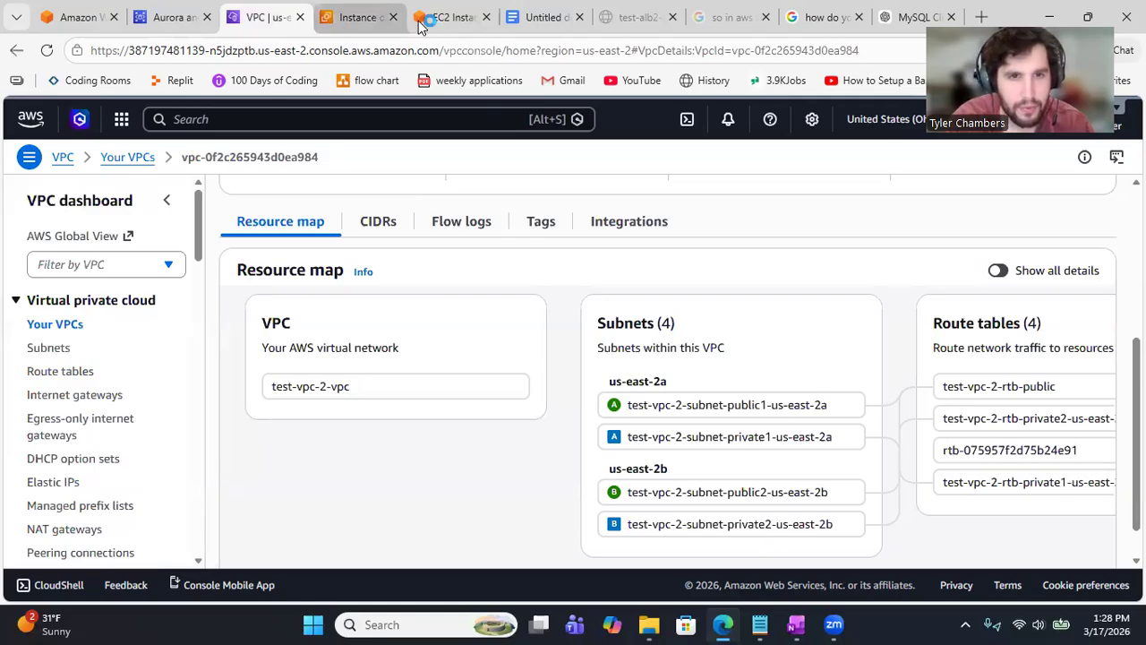
pyautogui.click(190, 14)
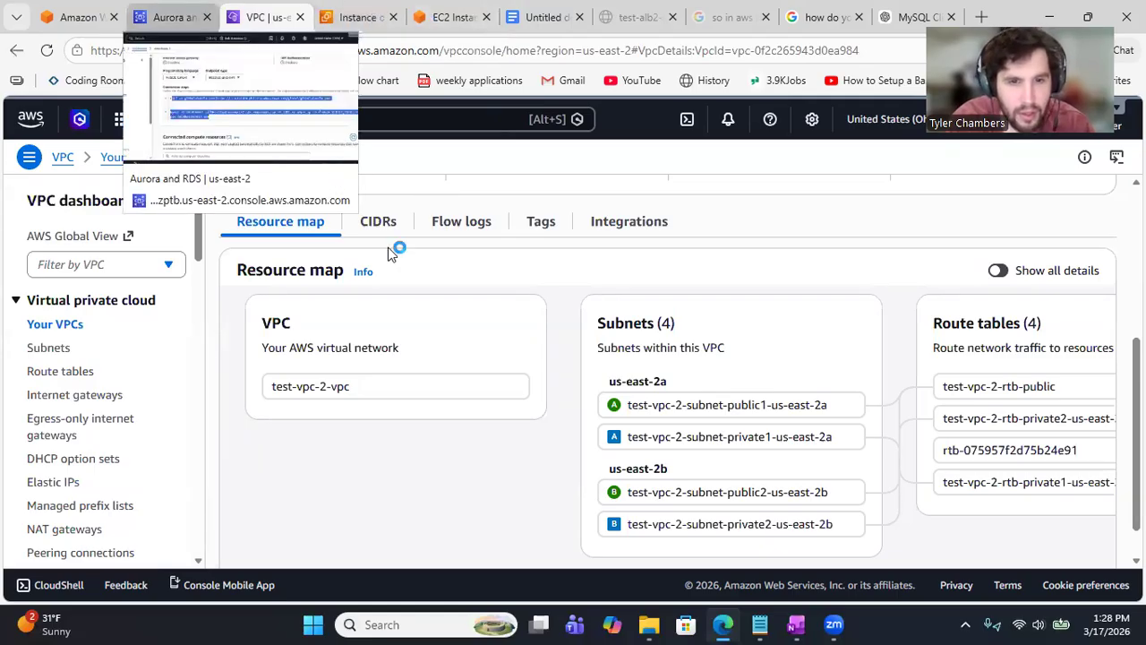
pyautogui.click(498, 363)
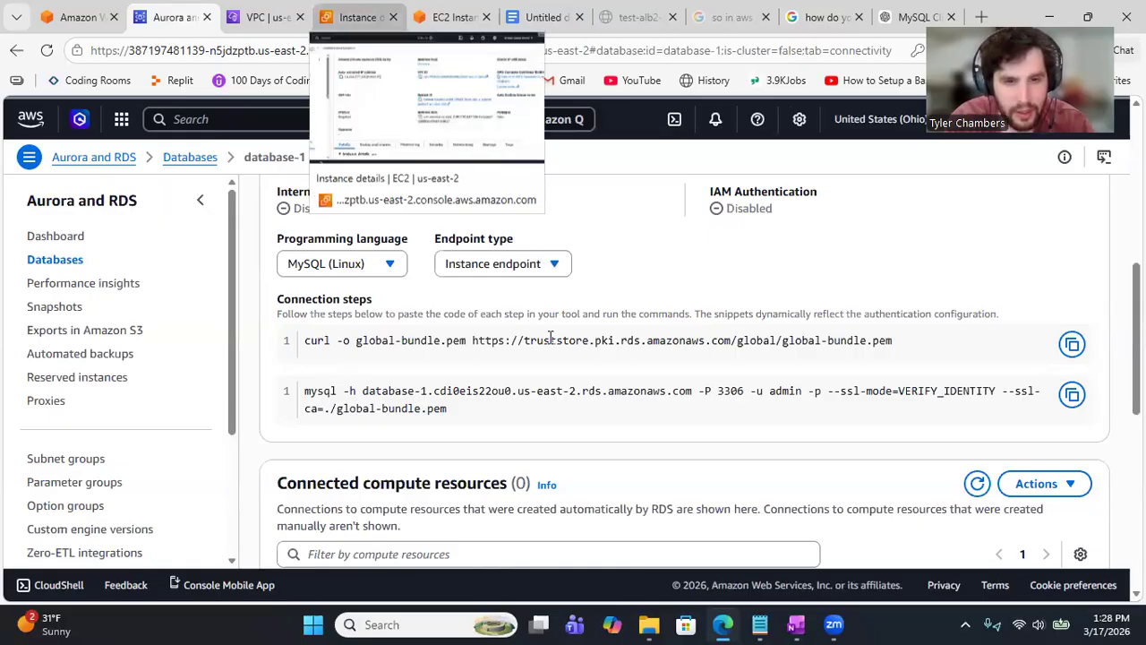
pyautogui.click(438, 18)
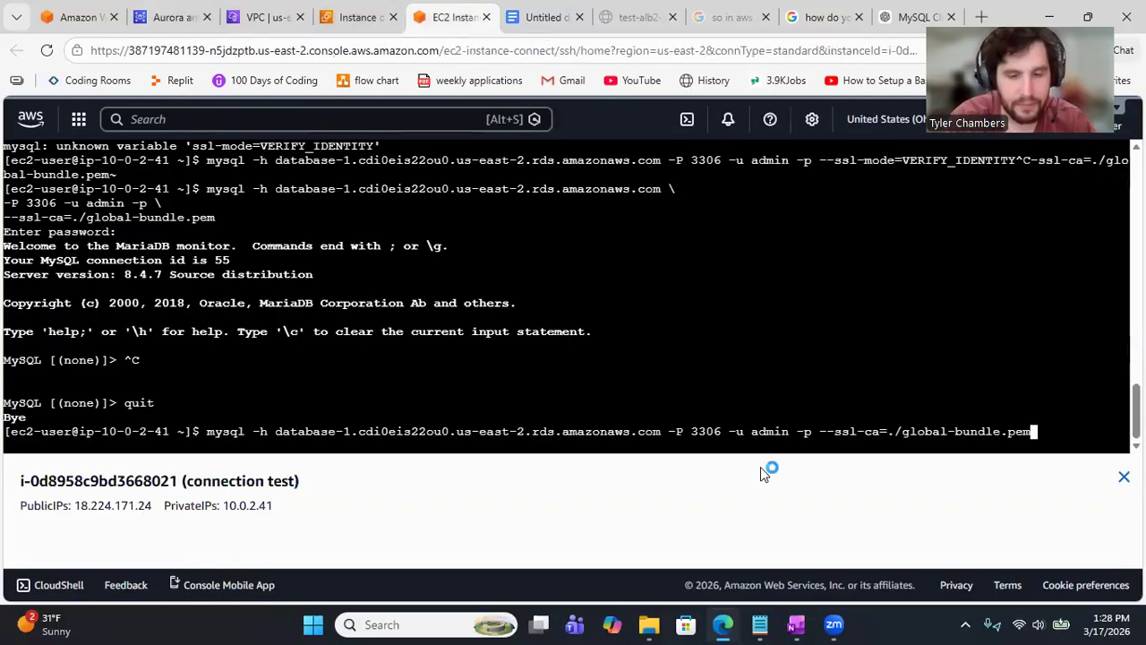
# Step: Run the mysql --ssl-ca command, log in to database-1 with the password, then view the VPC resource map
pyautogui.press('Return')
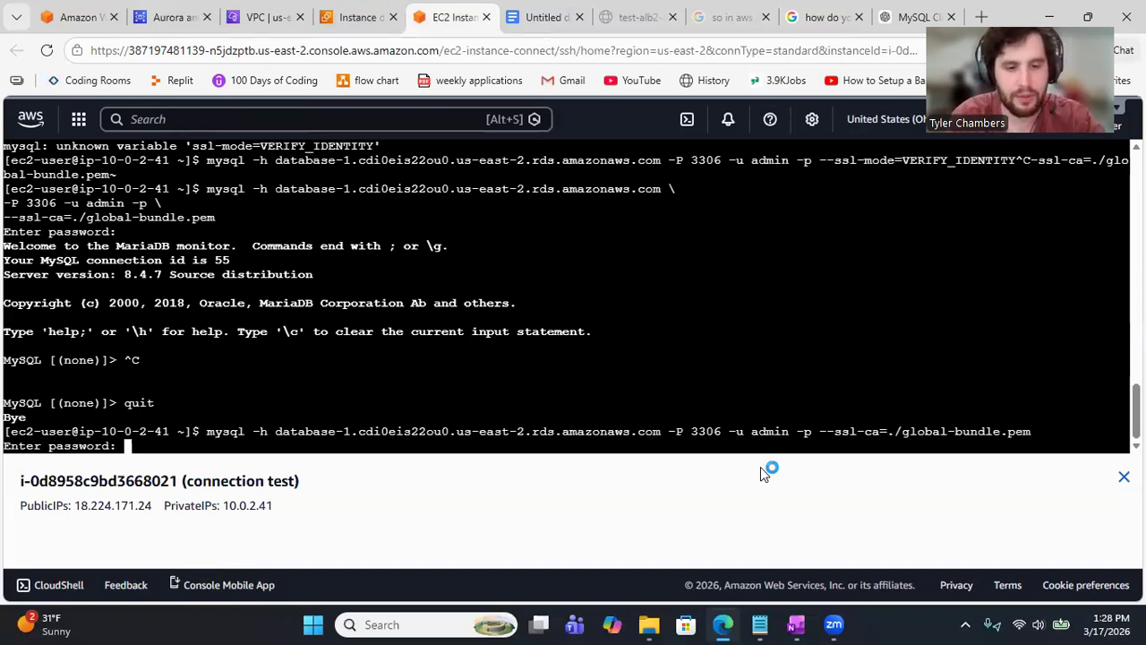
pyautogui.press('Return')
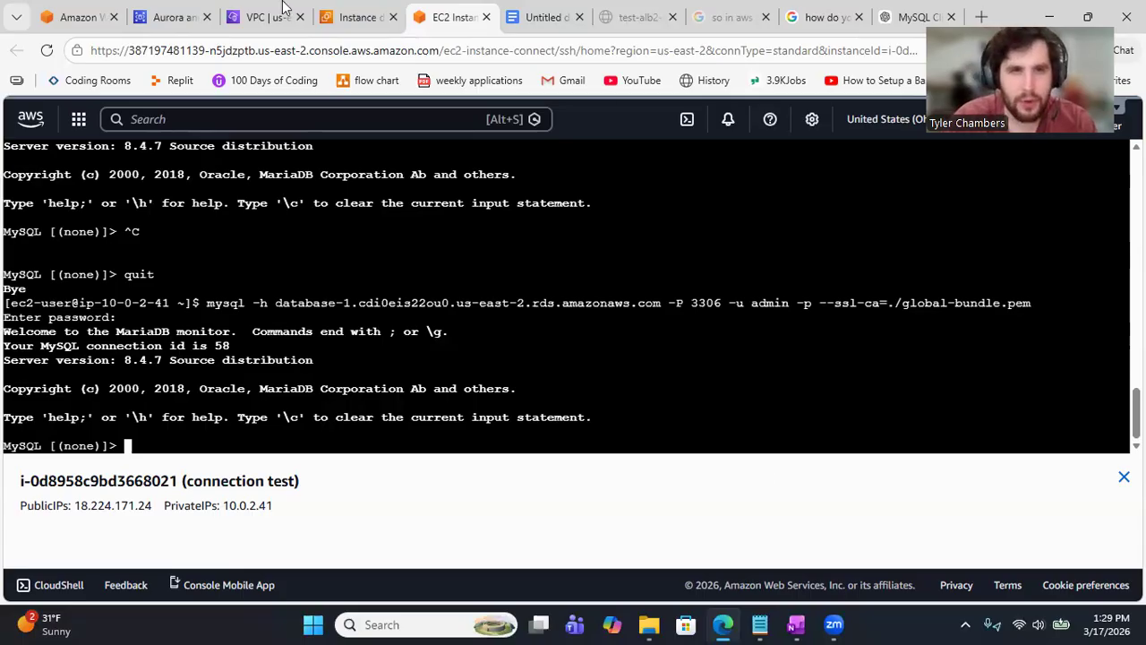
pyautogui.click(262, 17)
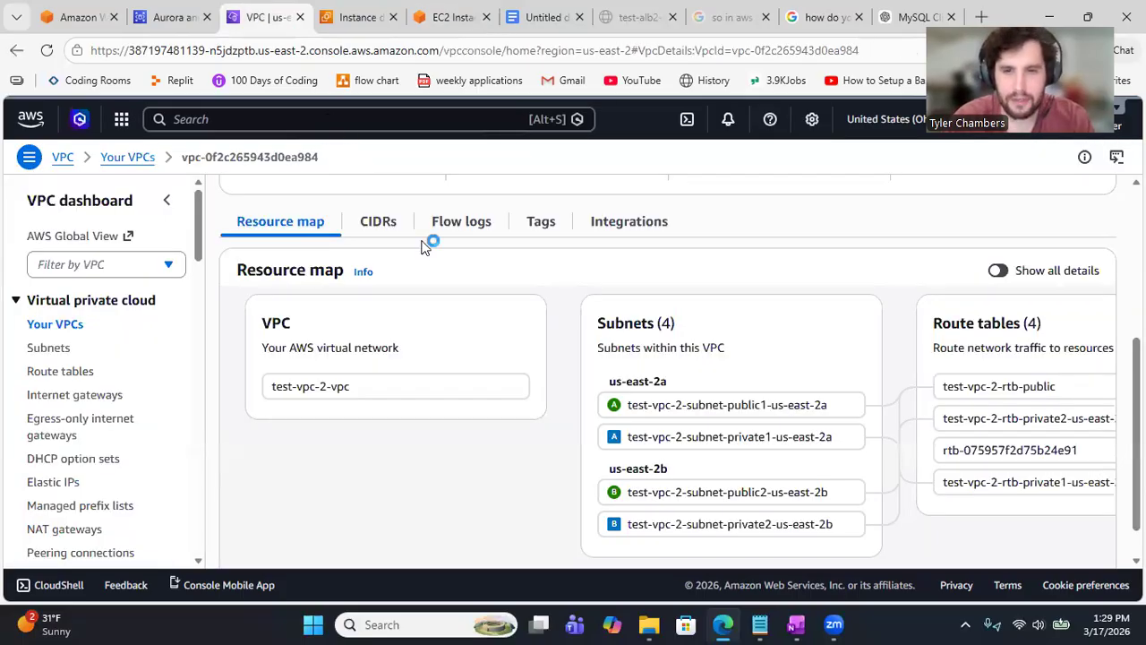
# Step: Return to database-1's details and scroll through its Connectivity & security section
pyautogui.click(171, 17)
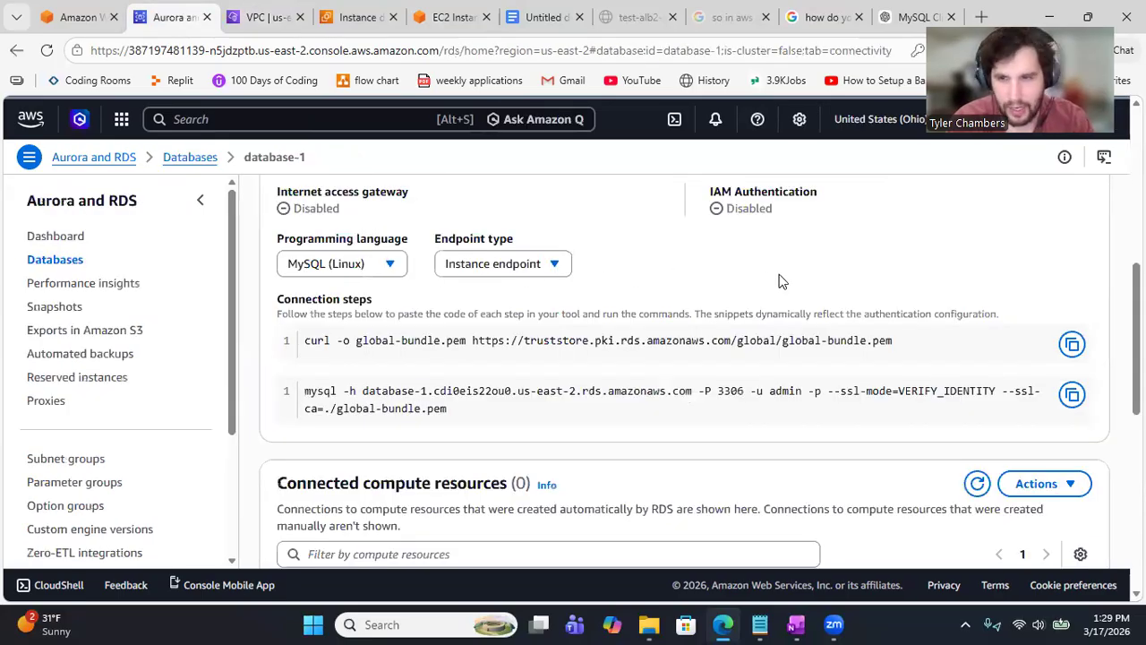
pyautogui.scroll(4, 684, 368)
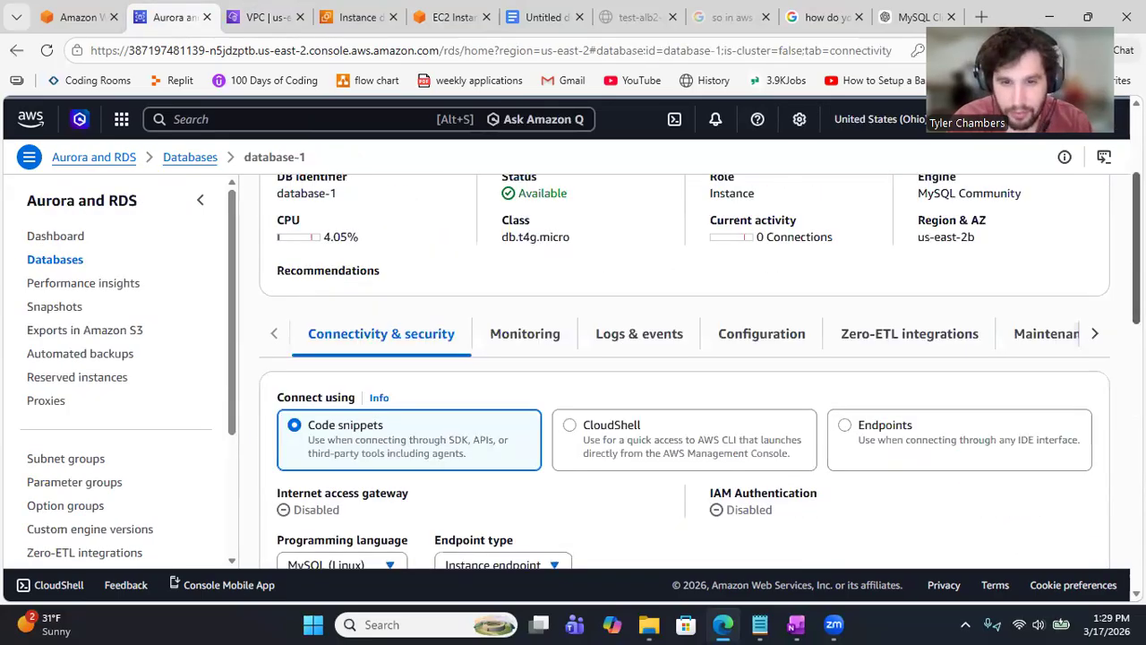
pyautogui.scroll(-3, 684, 368)
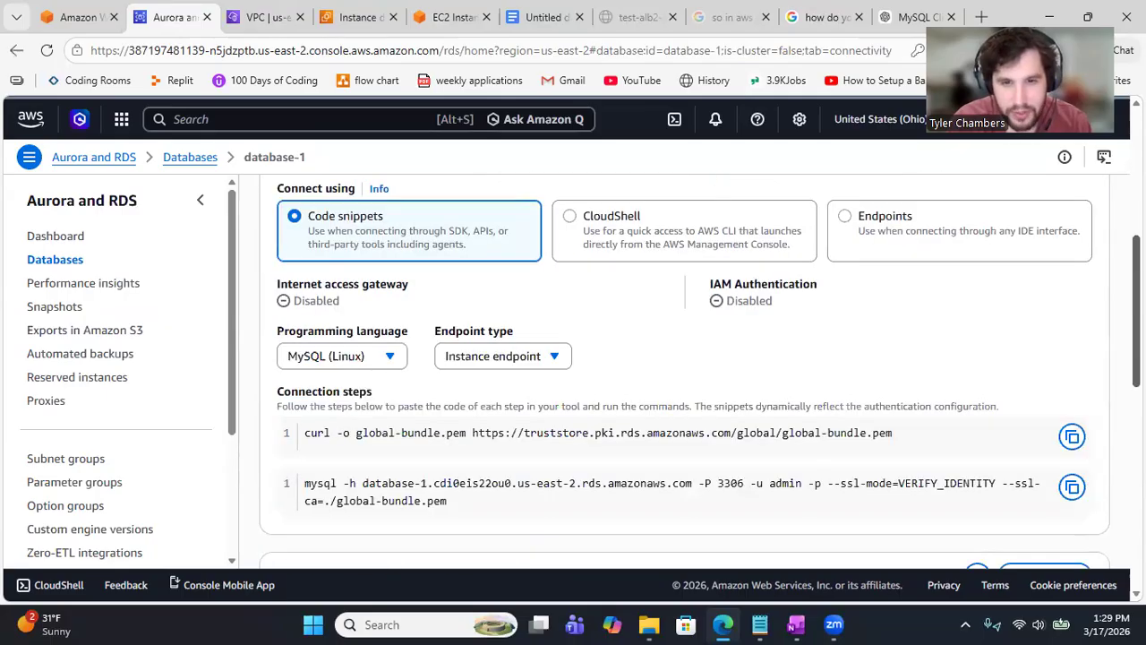
pyautogui.scroll(-4, 684, 368)
pyautogui.scroll(-1, 684, 368)
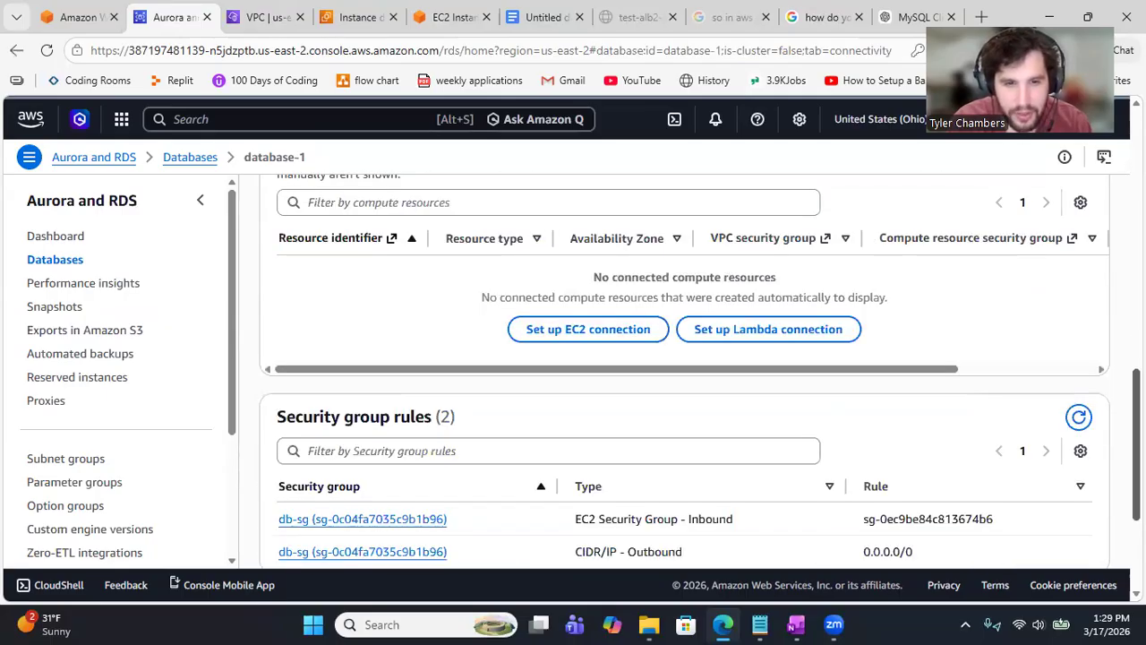
pyautogui.scroll(-2, 684, 368)
pyautogui.scroll(-1, 684, 368)
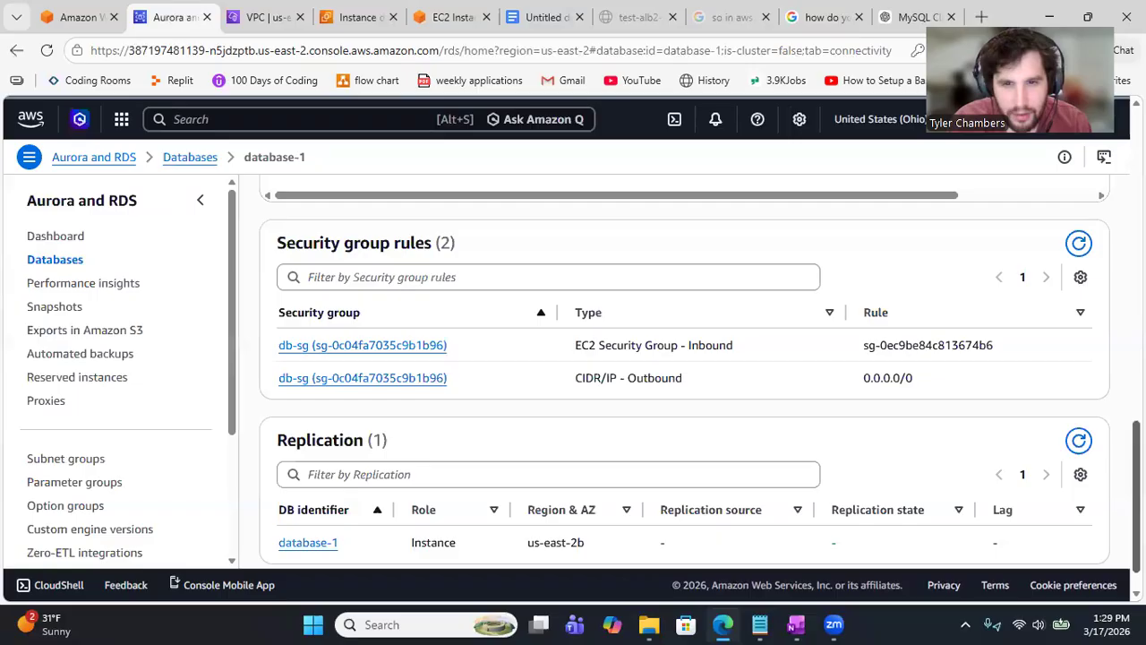
pyautogui.scroll(-1, 699, 380)
pyautogui.scroll(1, 684, 371)
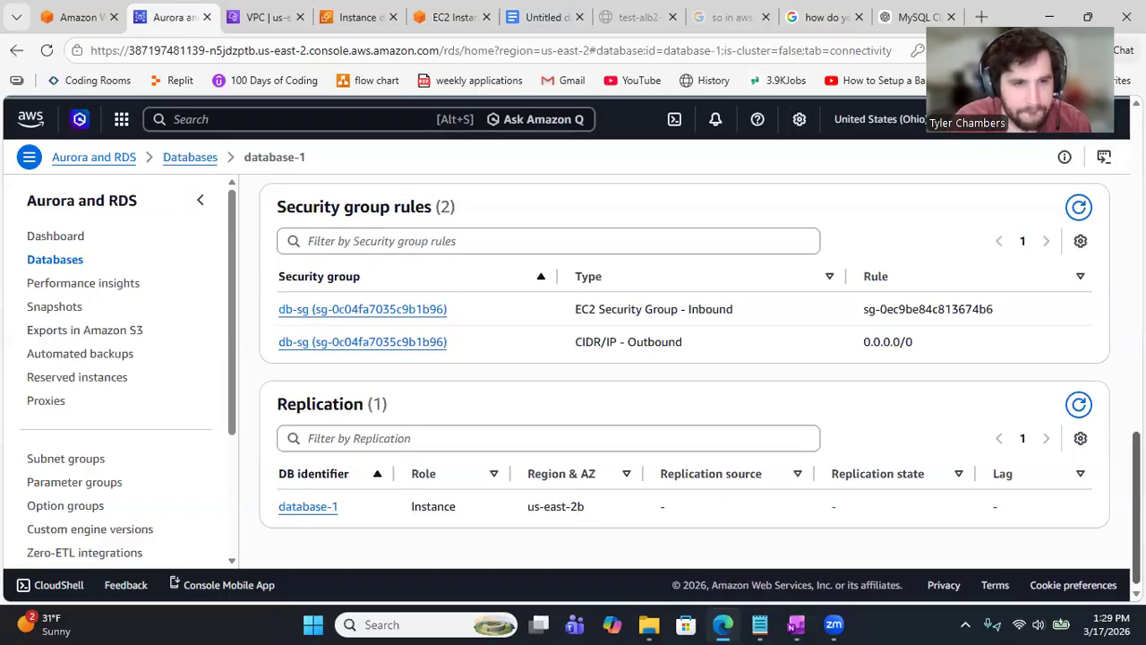
pyautogui.scroll(4, 684, 372)
pyautogui.scroll(4, 1092, 307)
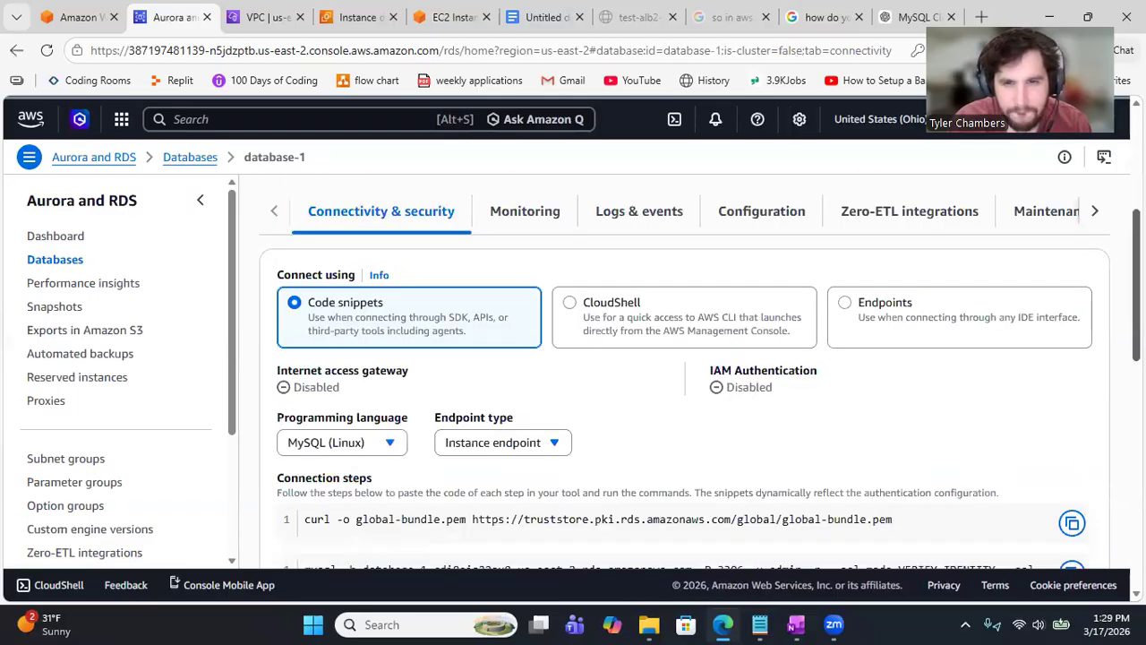
pyautogui.scroll(1, 1093, 306)
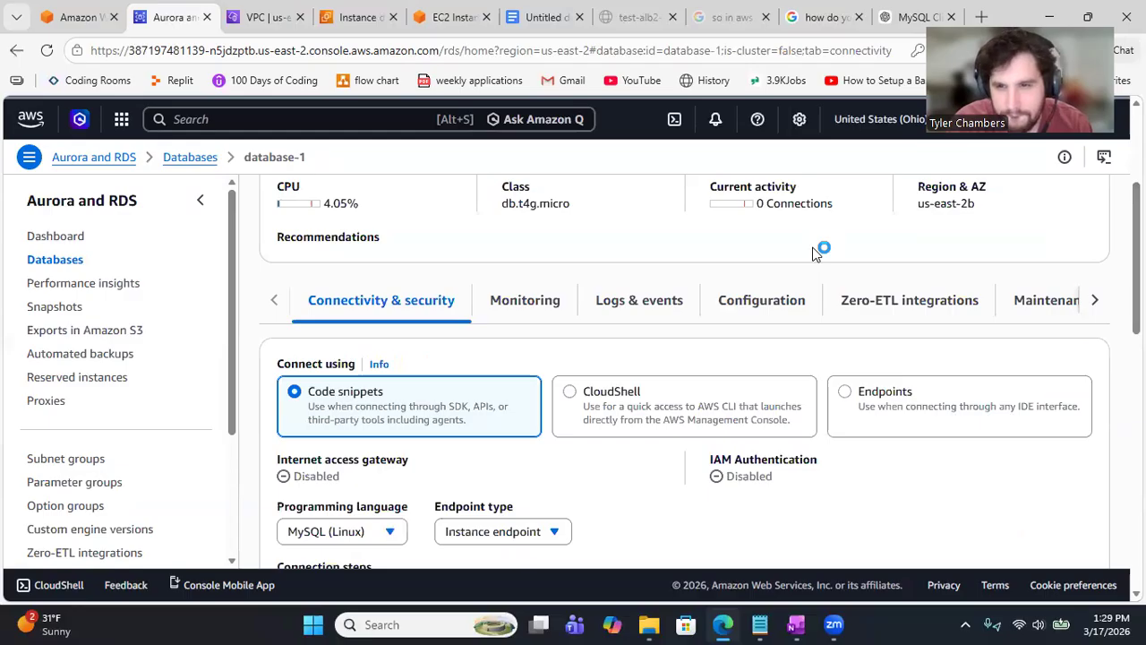
# Step: Page through the remaining detail tabs, scroll back up, and open Modify for database-1
pyautogui.click(1093, 305)
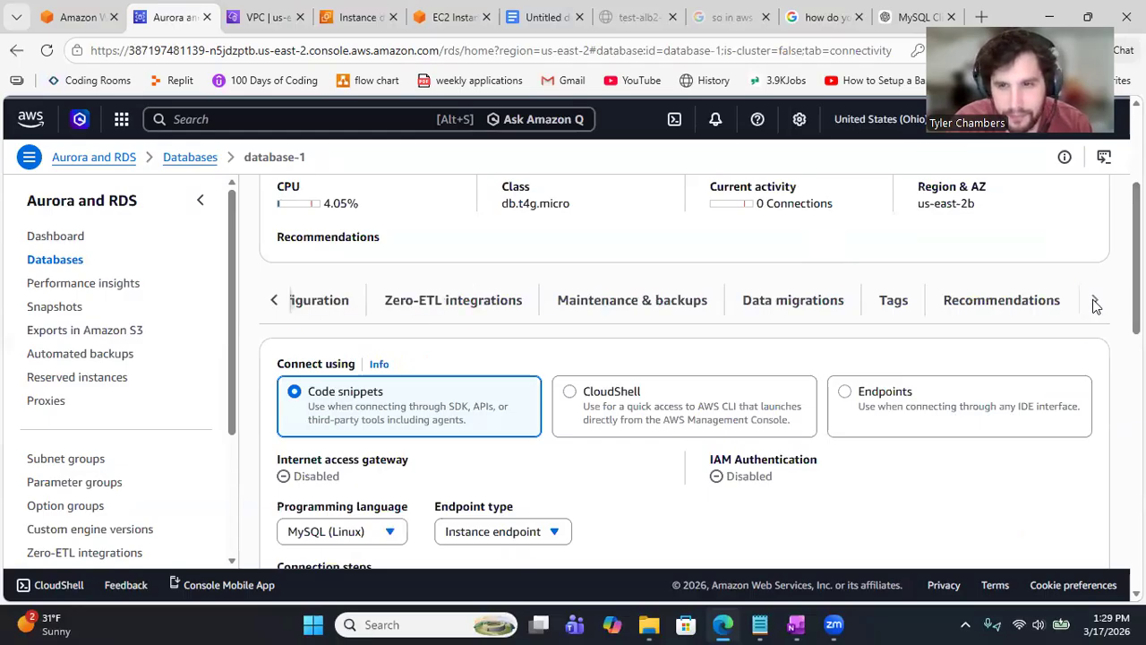
pyautogui.click(274, 303)
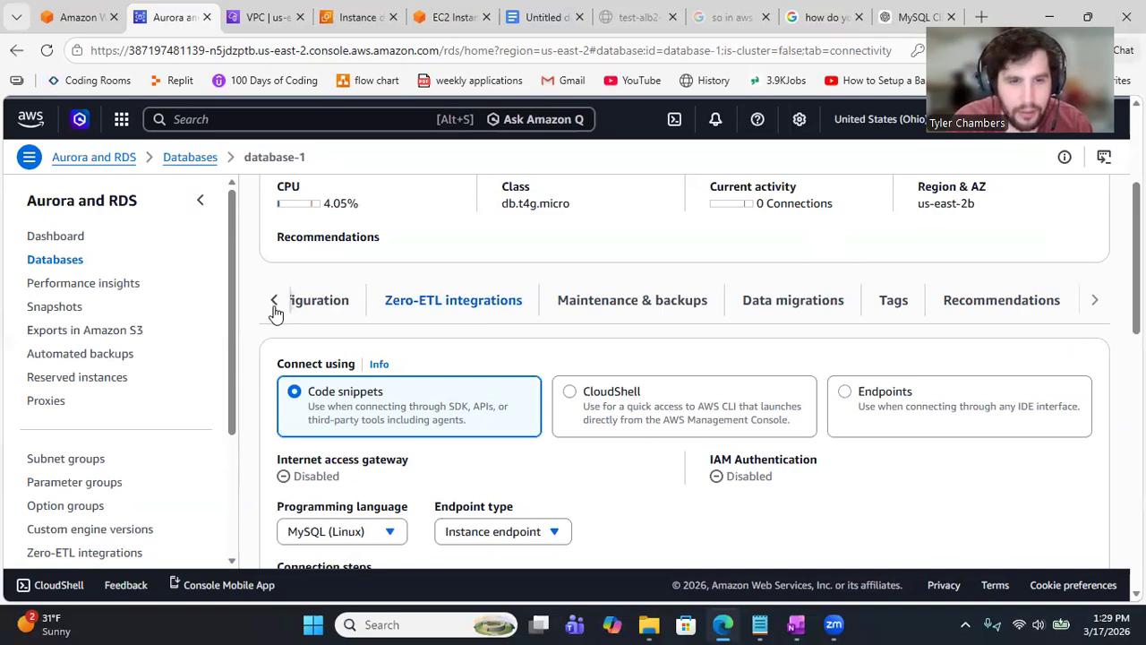
pyautogui.click(276, 305)
pyautogui.click(276, 304)
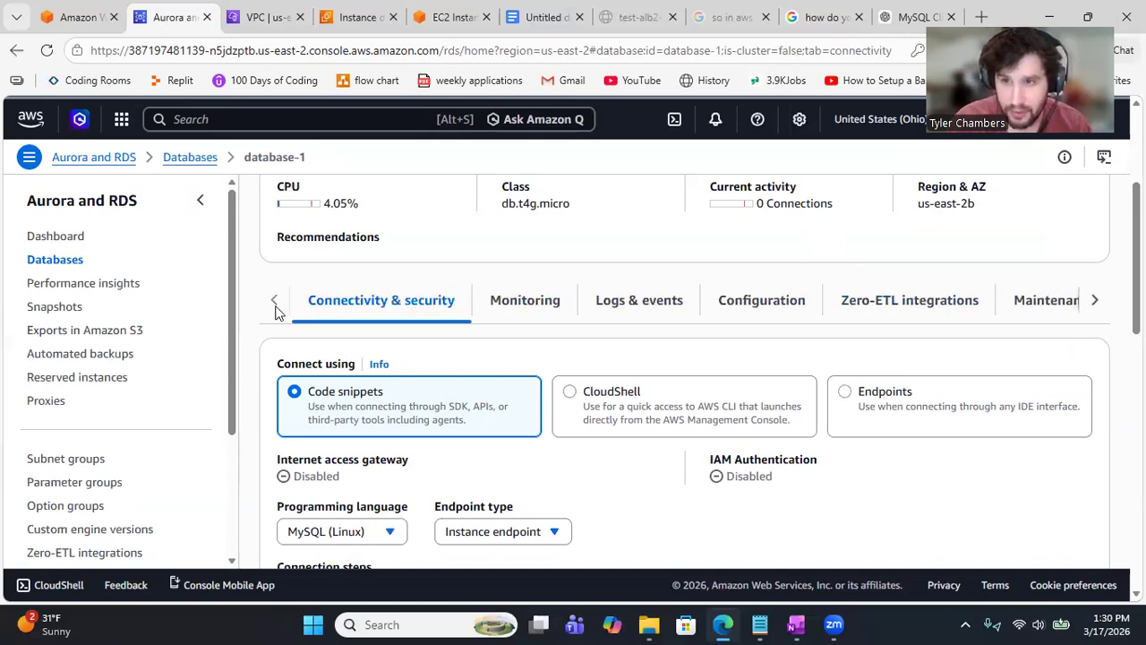
pyautogui.click(822, 302)
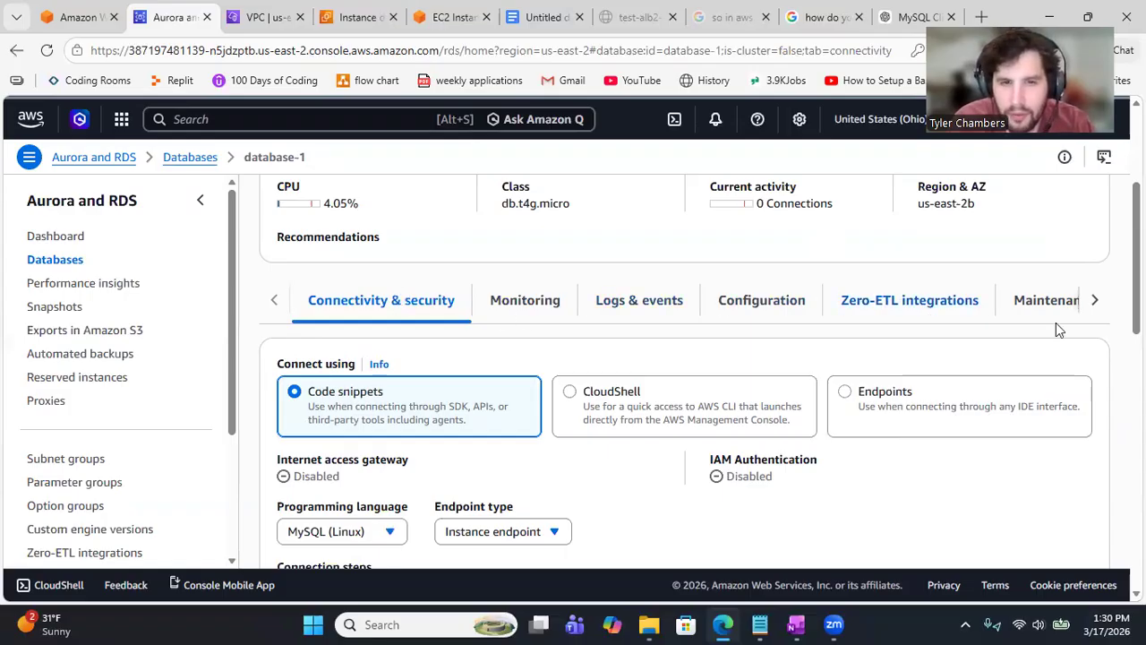
pyautogui.scroll(1, 680, 376)
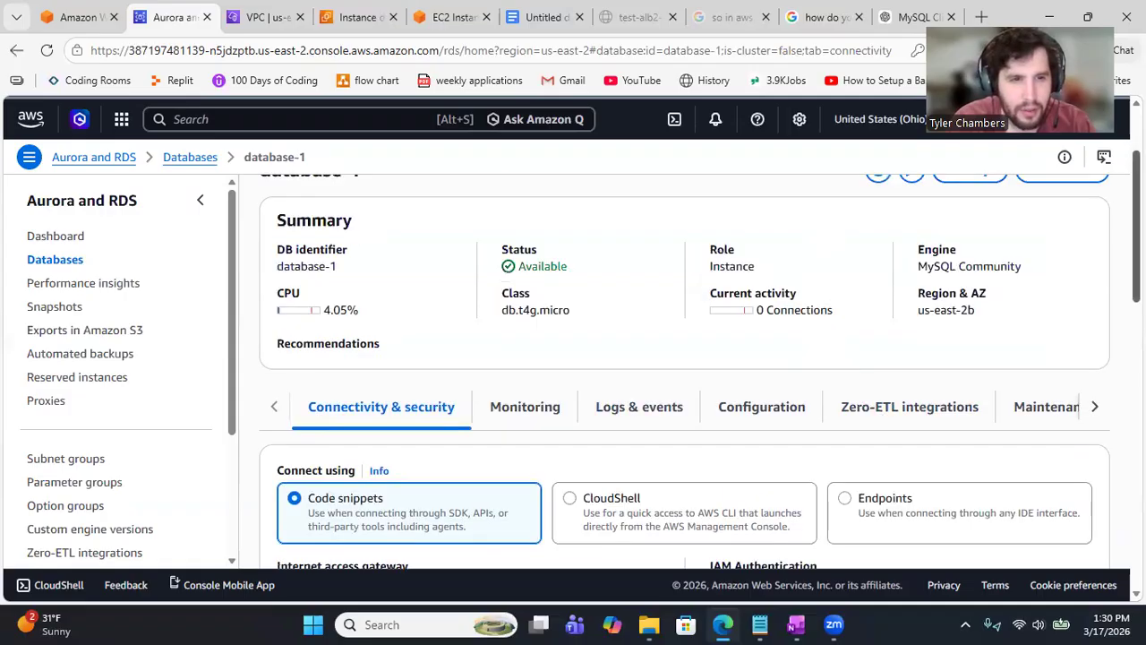
pyautogui.scroll(1, 680, 376)
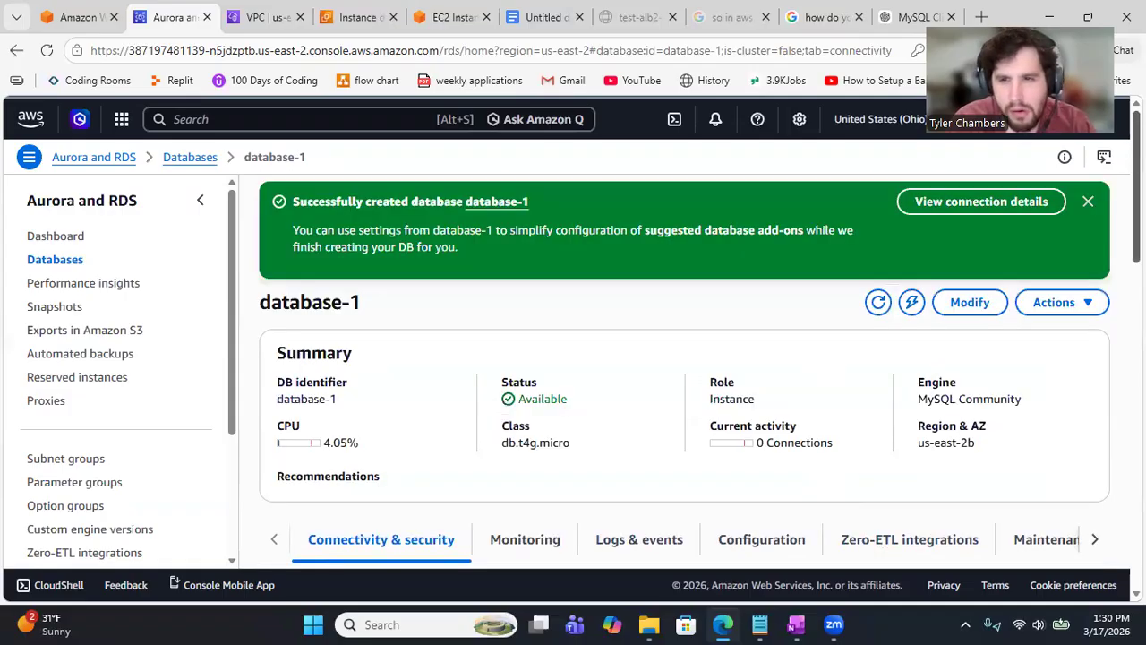
pyautogui.click(970, 305)
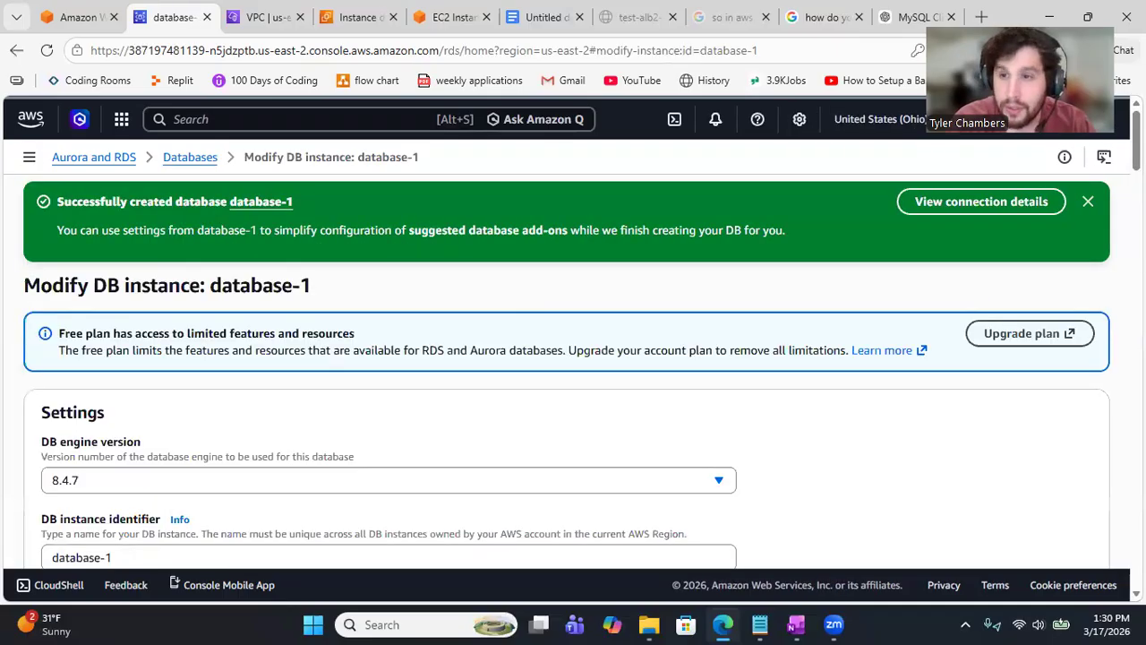
# Step: Scroll through database-1's modify form, leaving the DB subnet group choice unchanged
pyautogui.scroll(-4, 573, 376)
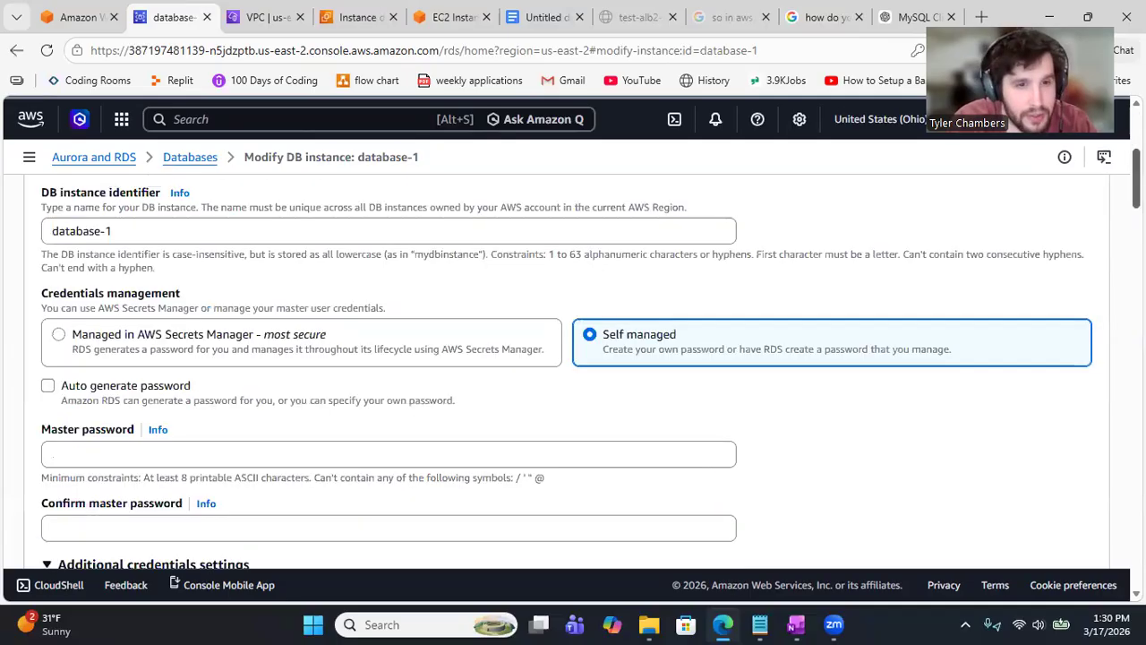
pyautogui.scroll(-4, 573, 376)
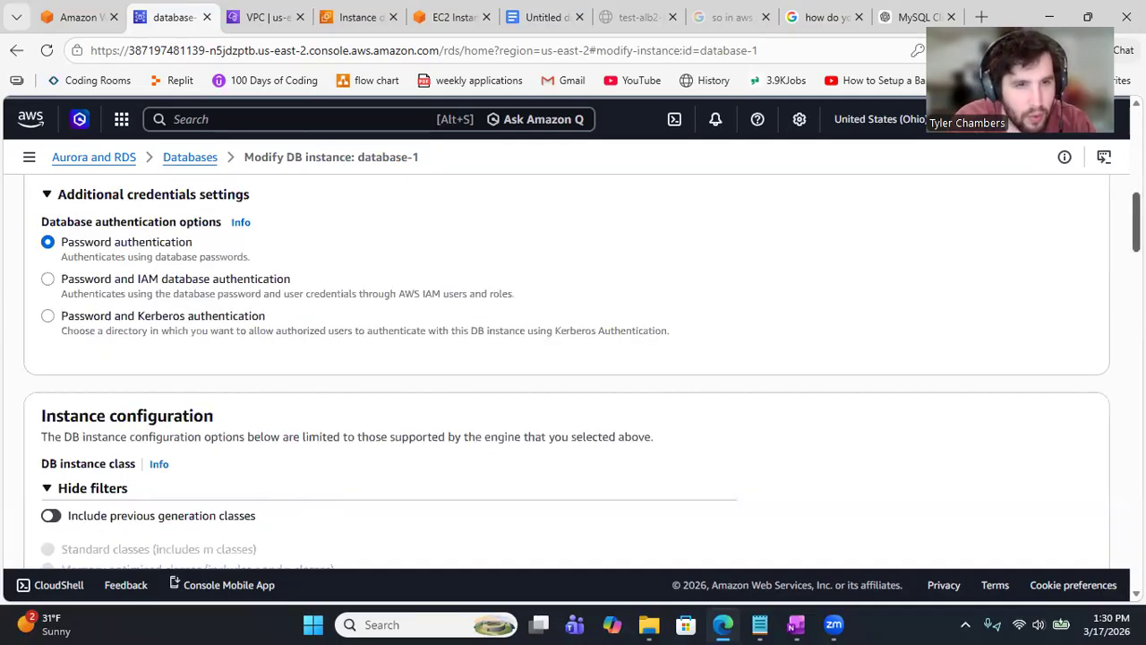
pyautogui.scroll(-2, 573, 377)
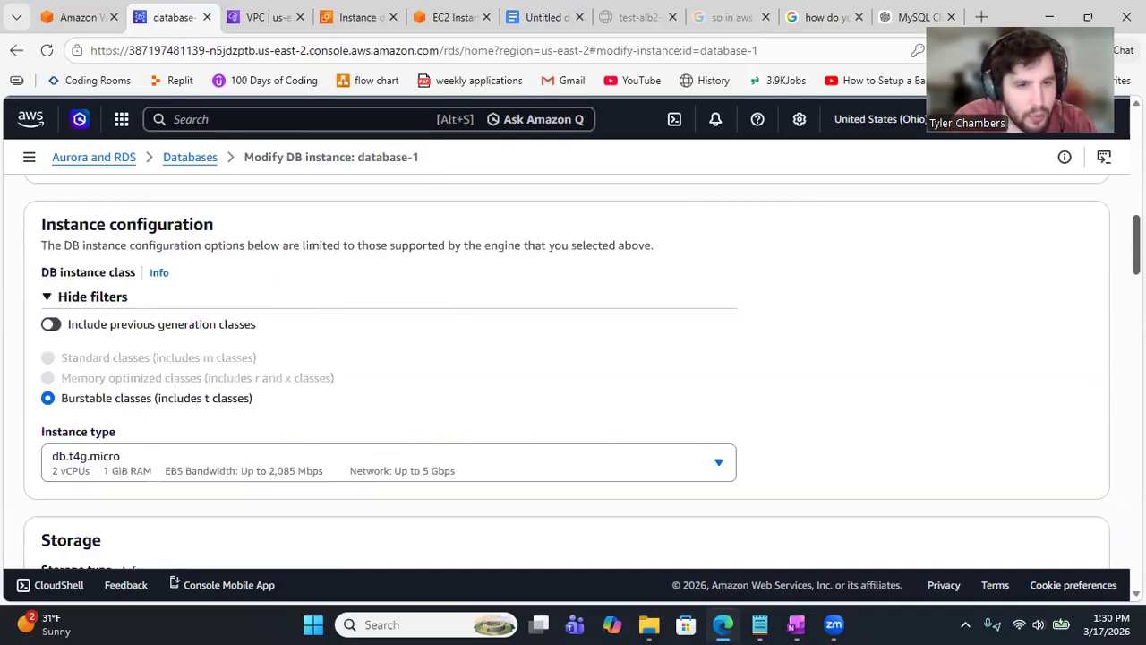
pyautogui.scroll(-4, 573, 376)
pyautogui.scroll(-5, 573, 376)
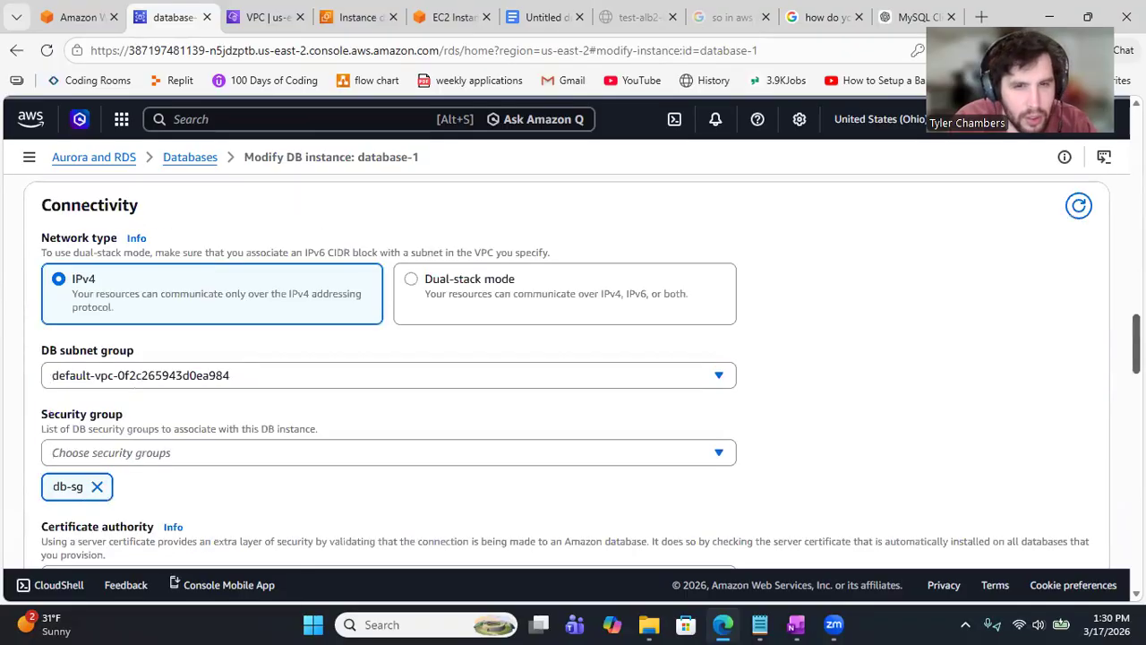
pyautogui.scroll(-1, 573, 376)
pyautogui.scroll(-1, 574, 376)
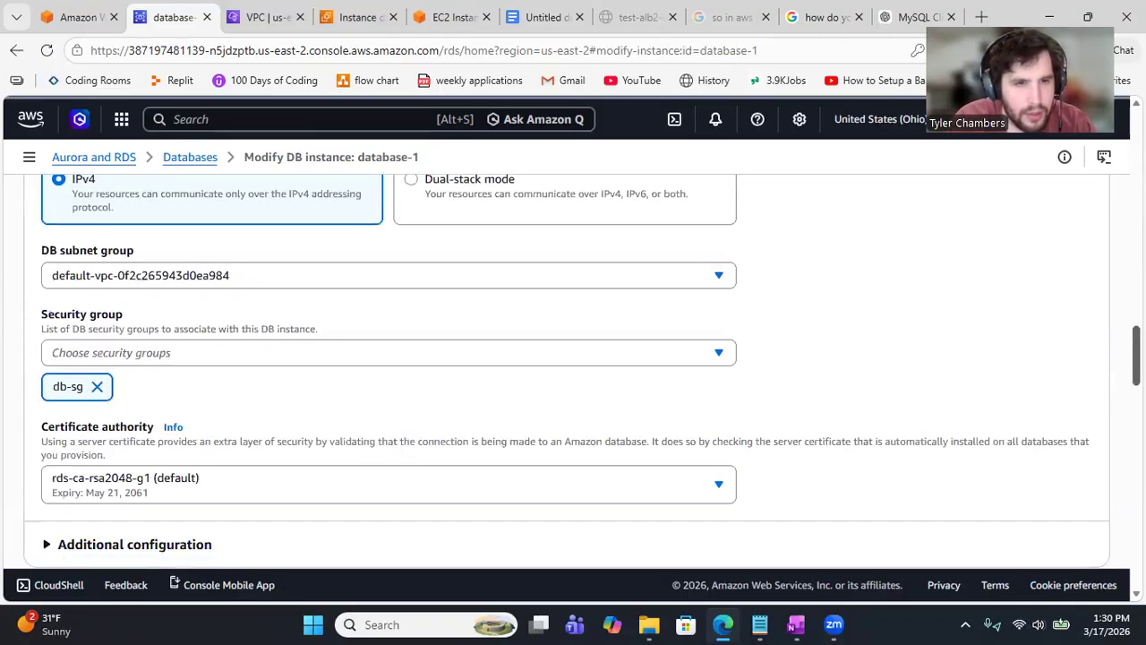
pyautogui.scroll(1, 573, 376)
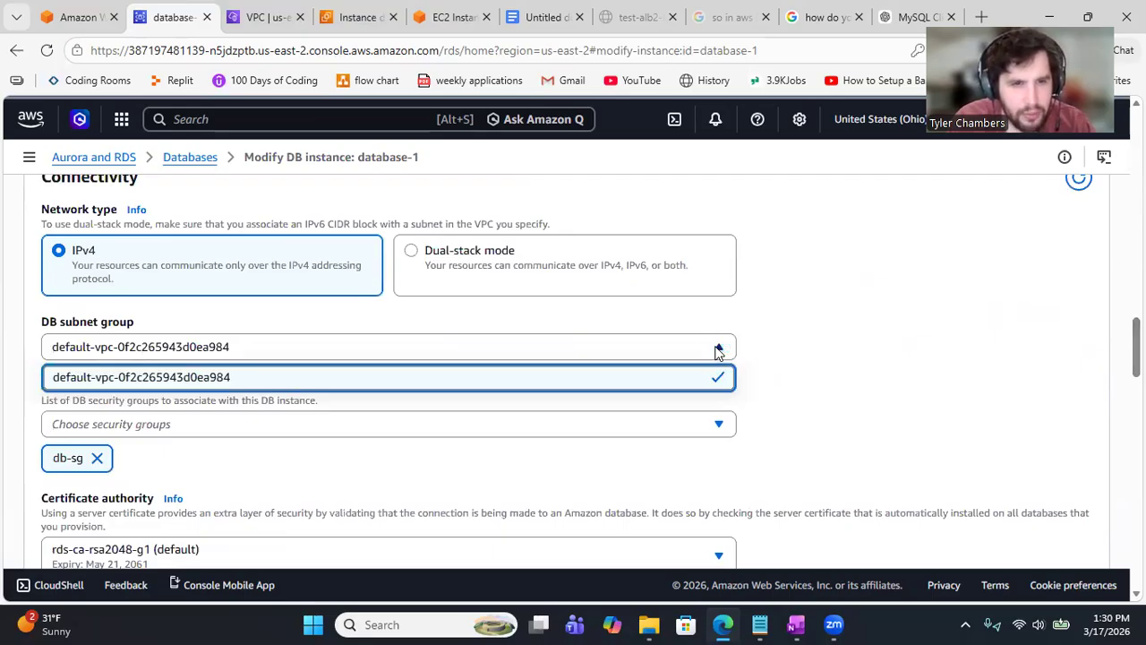
pyautogui.click(696, 345)
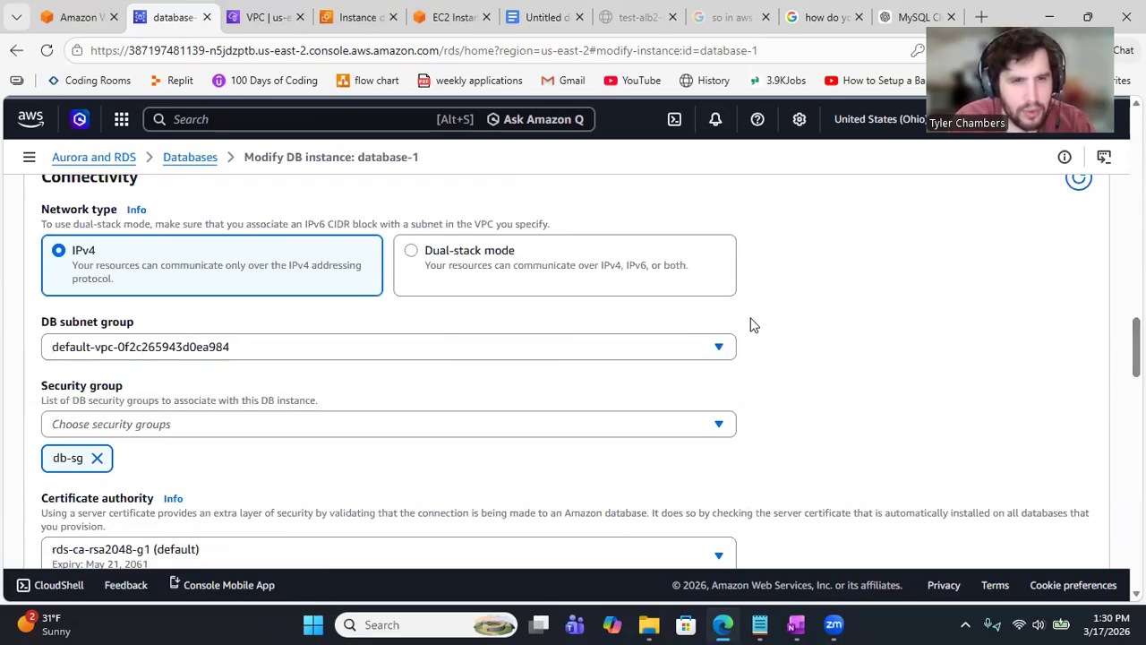
# Step: Review the Backup settings: 1-day retention, 06:52 UTC backup window lasting 0.5 hours
pyautogui.scroll(2, 752, 325)
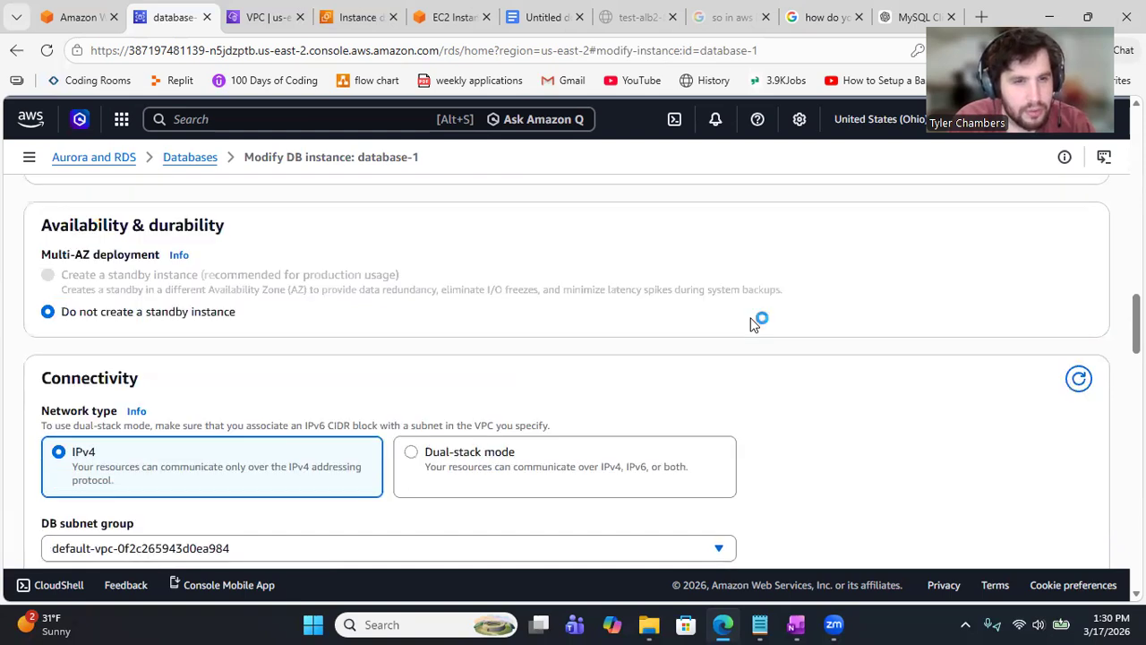
pyautogui.scroll(1, 752, 325)
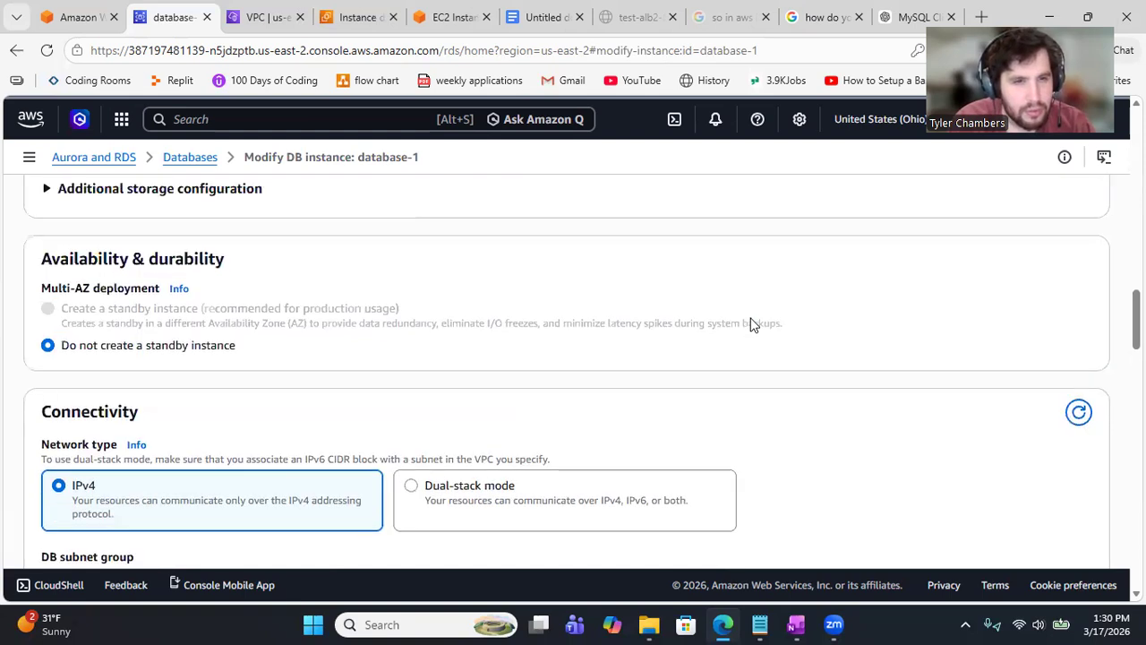
pyautogui.scroll(2, 752, 325)
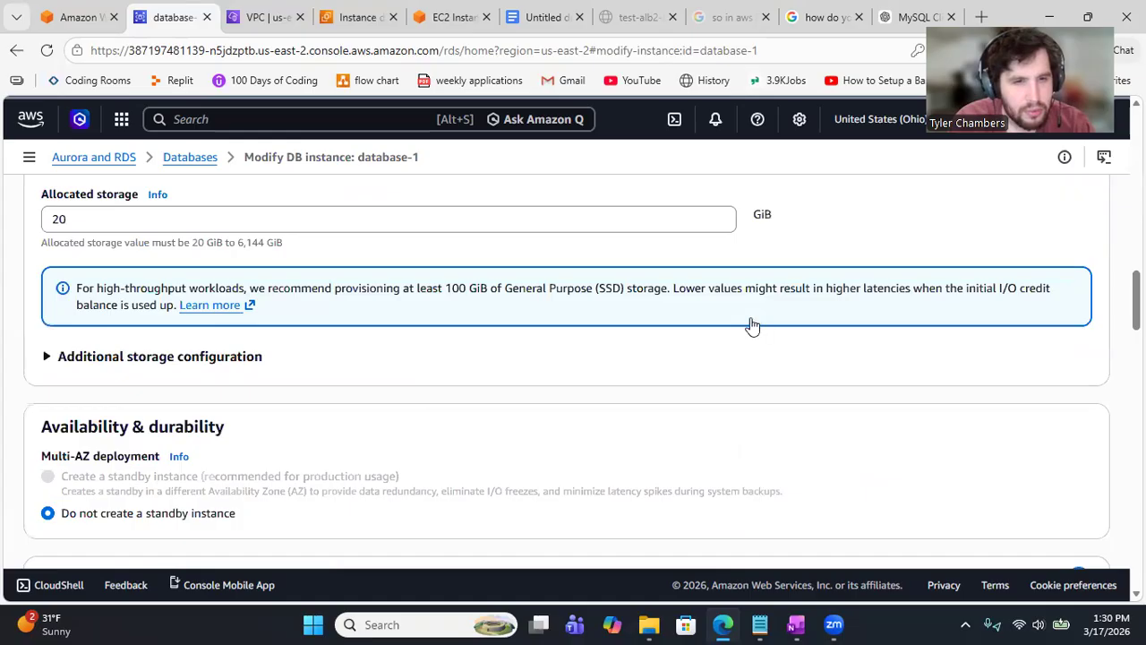
pyautogui.scroll(-5, 752, 325)
pyautogui.scroll(-5, 752, 325)
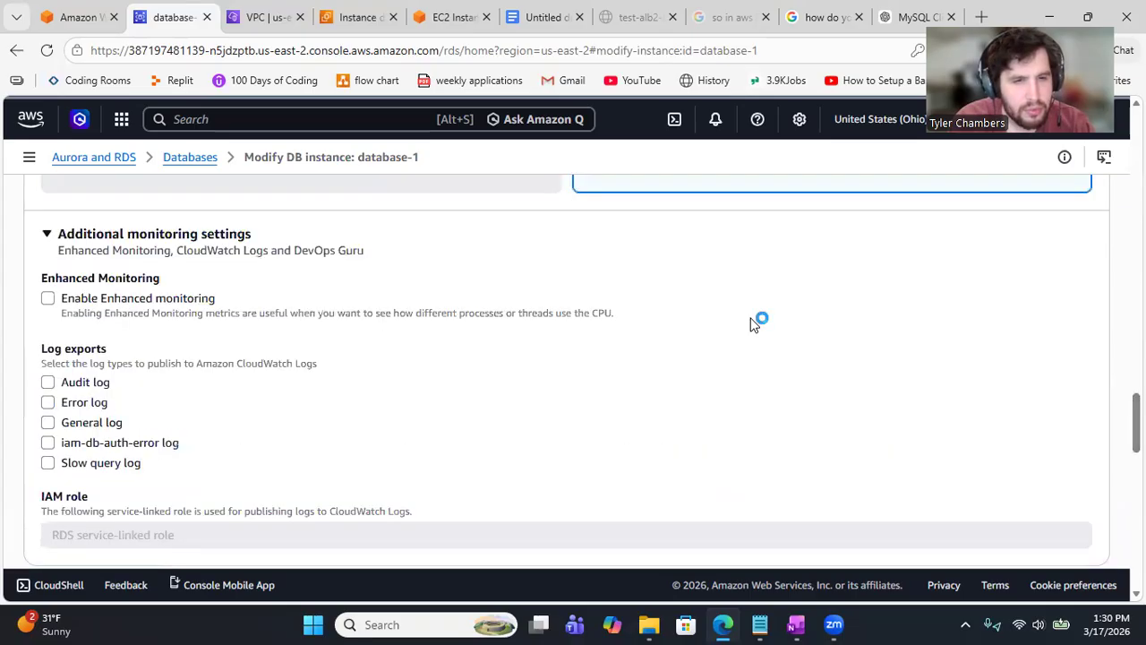
pyautogui.scroll(-5, 753, 325)
pyautogui.scroll(-1, 753, 325)
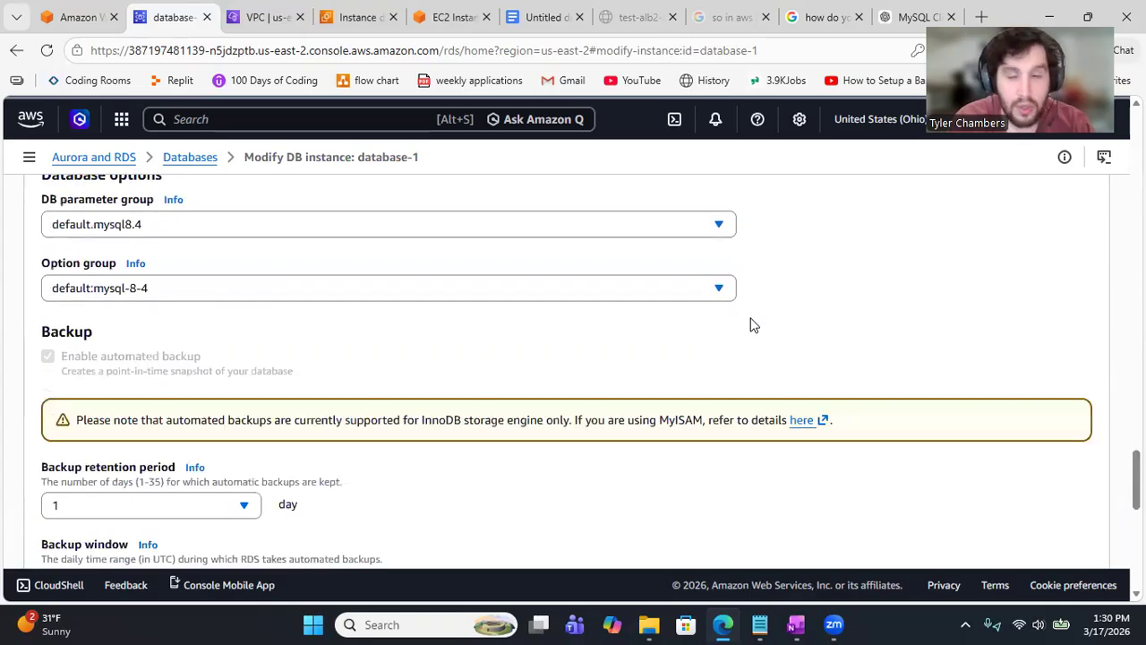
pyautogui.scroll(-3, 752, 325)
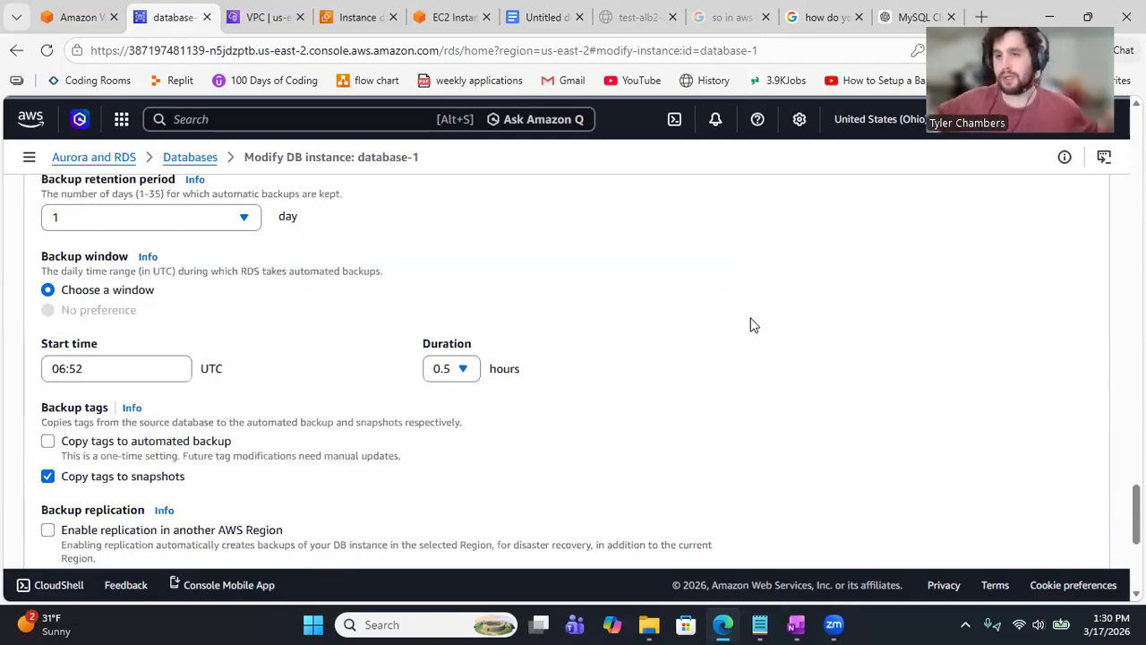